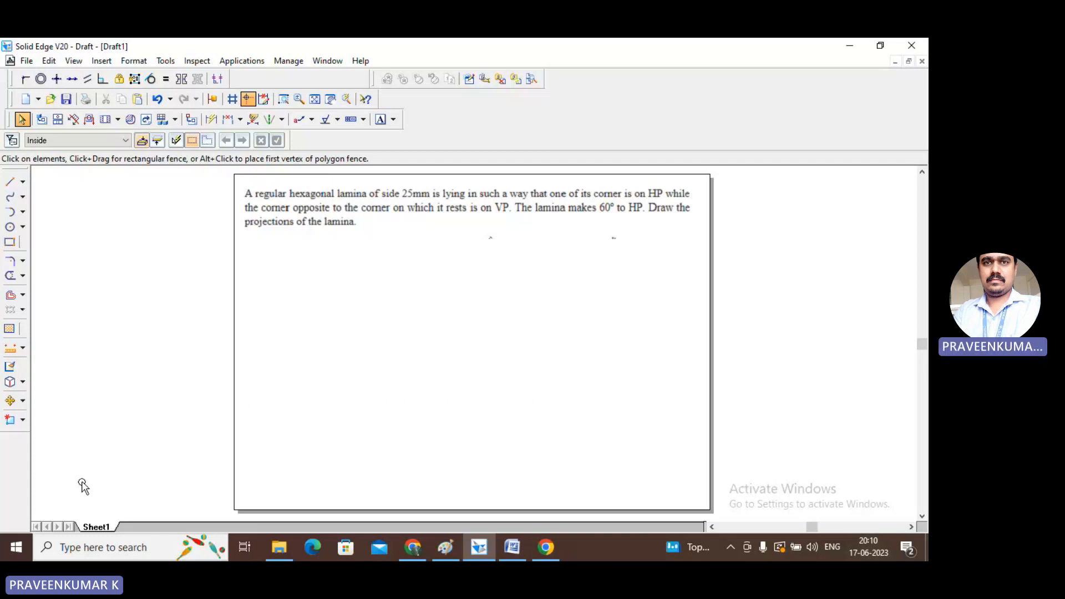
# - Insert a second sheet, set its background sheet to A4-Sheet with the background hidden, and save these settings as defaults
pyautogui.rightClick(93, 528)
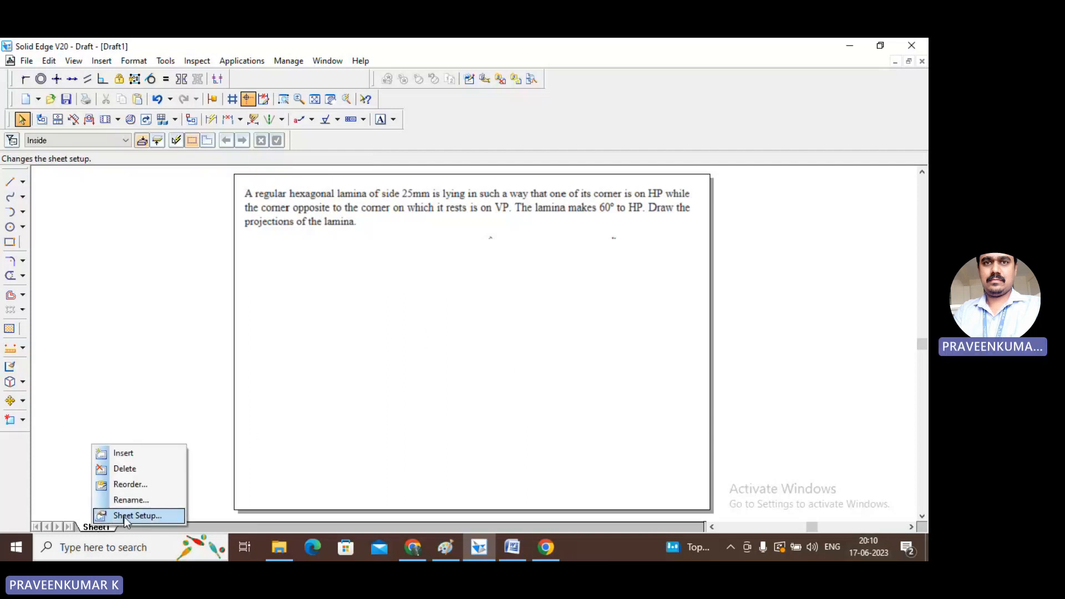
pyautogui.click(123, 453)
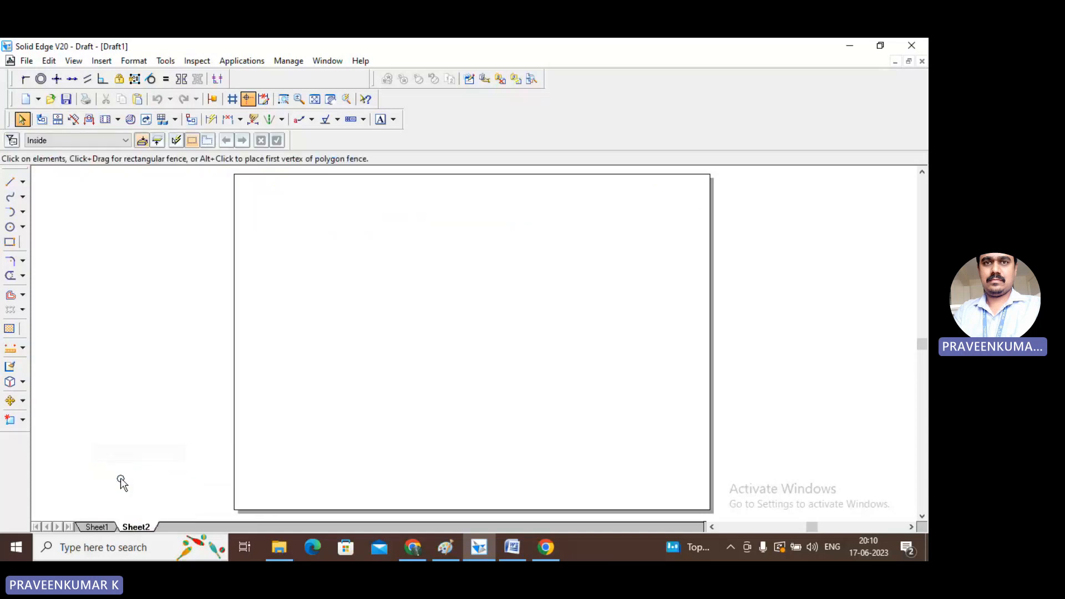
pyautogui.rightClick(138, 532)
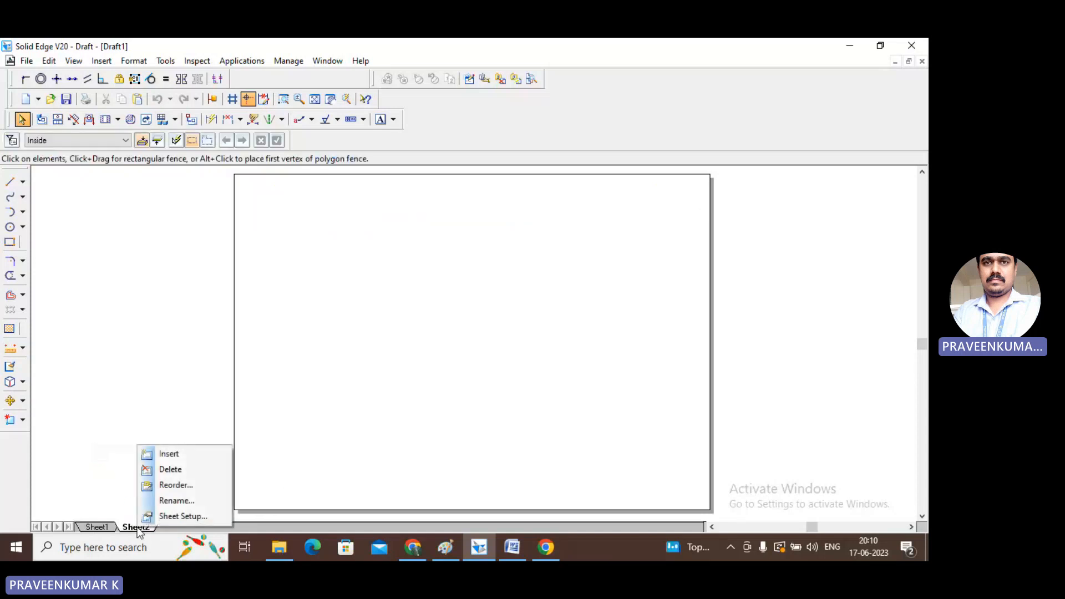
pyautogui.click(178, 515)
pyautogui.click(437, 236)
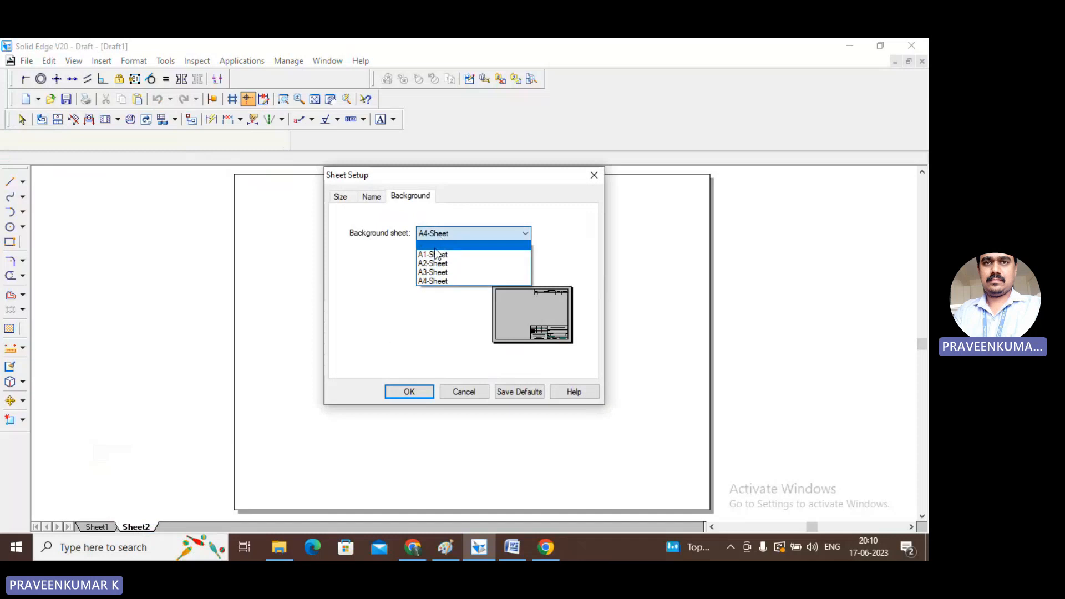
pyautogui.click(429, 281)
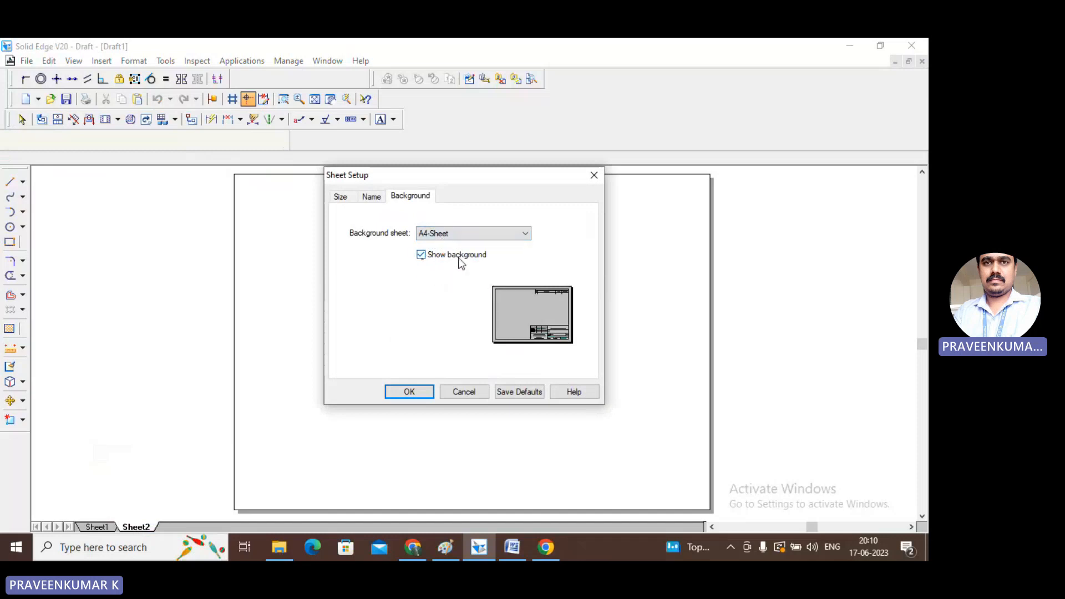
pyautogui.click(422, 257)
pyautogui.click(507, 393)
pyautogui.click(407, 394)
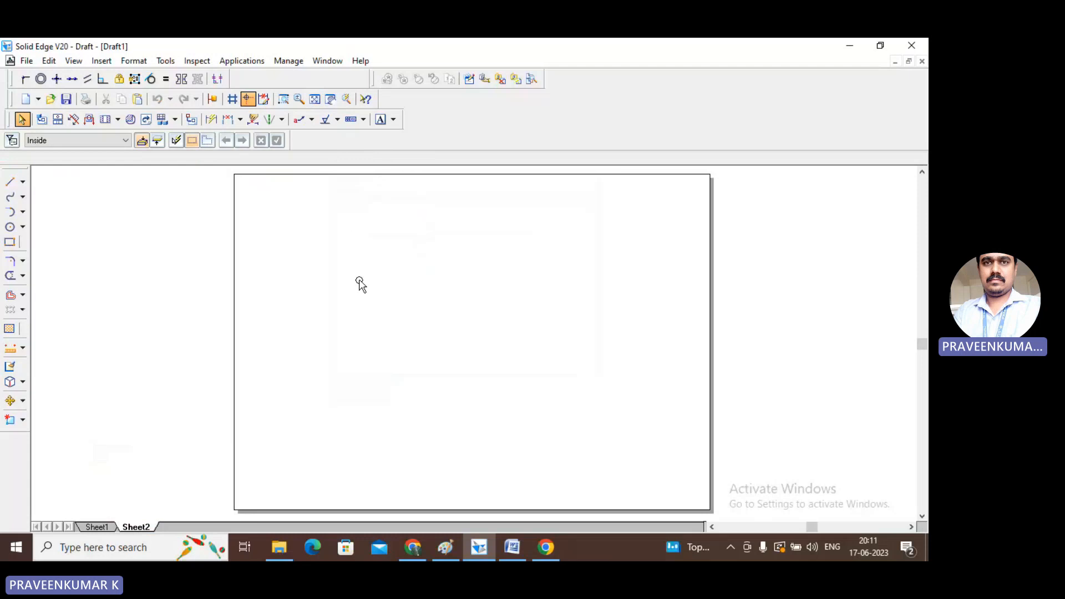
# - On Sheet1, draw a horizontal reference line 0.13 mm wide across the sheet below the problem statement
pyautogui.click(93, 527)
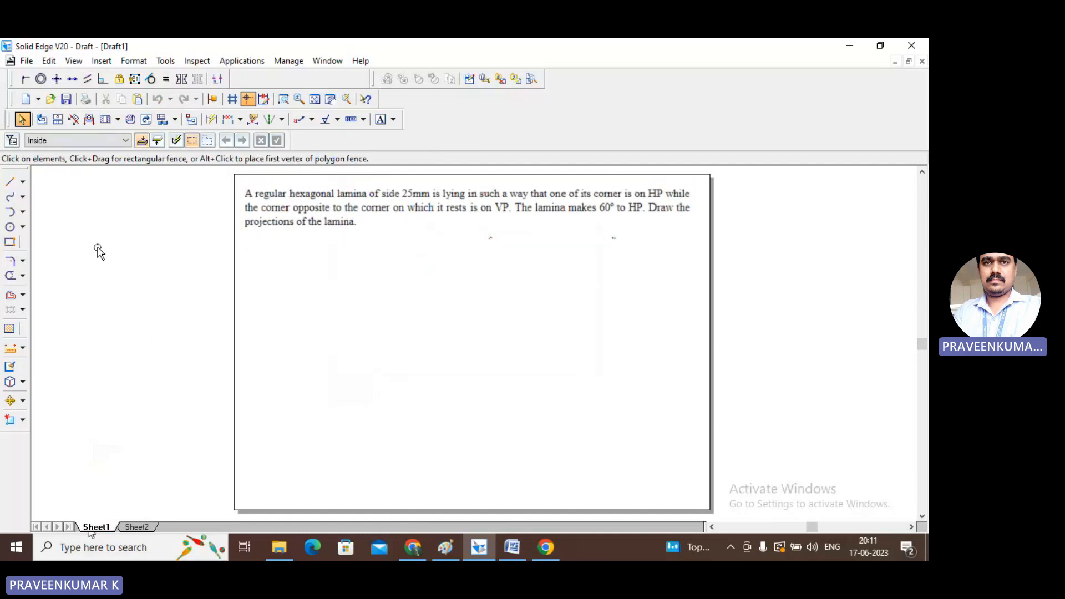
pyautogui.click(10, 183)
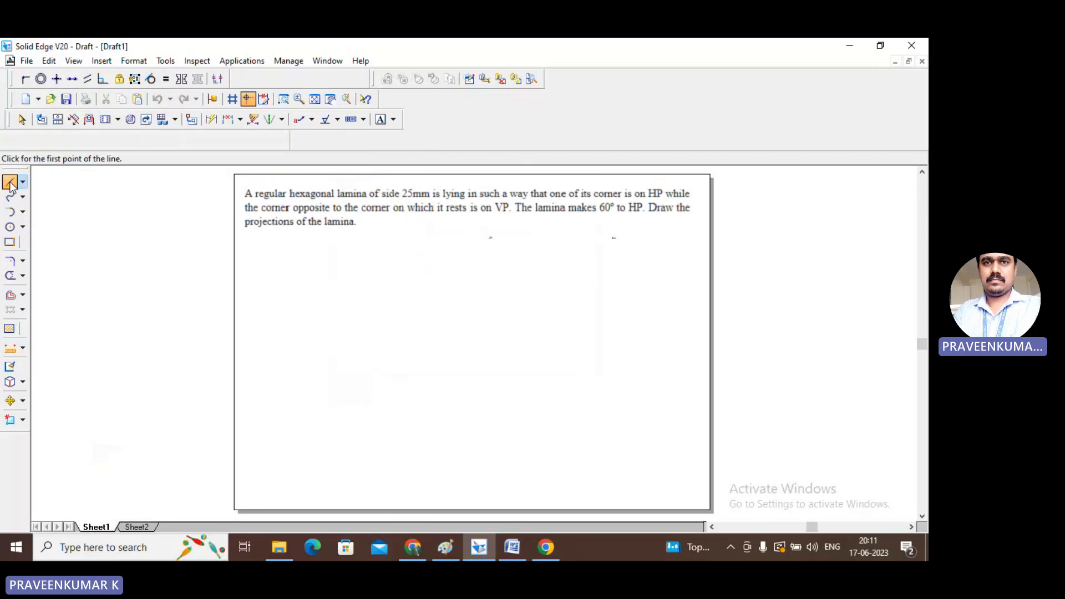
pyautogui.click(128, 140)
pyautogui.click(131, 158)
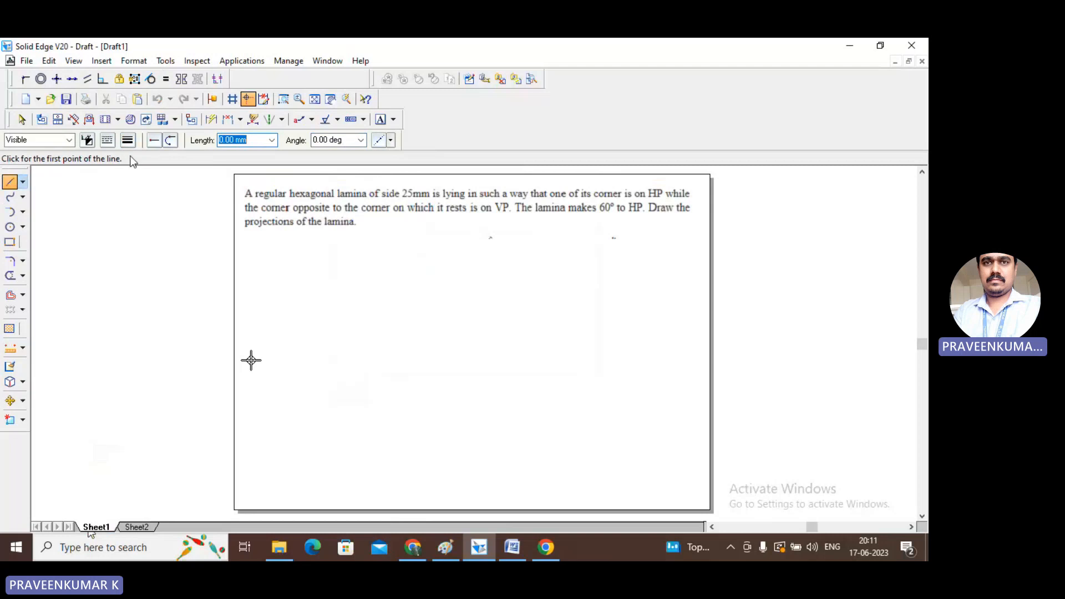
pyautogui.click(250, 360)
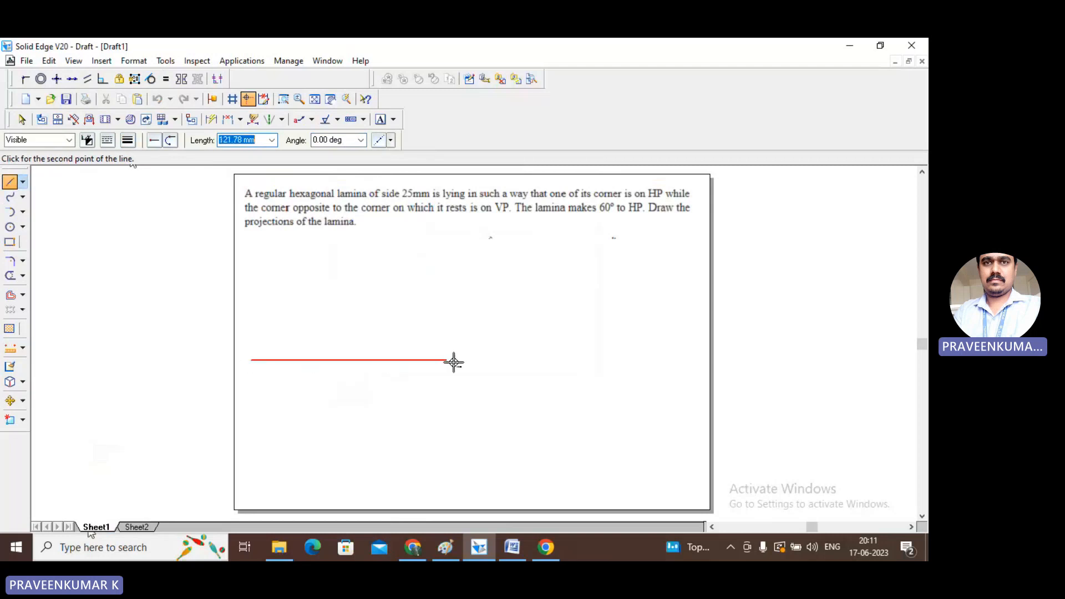
pyautogui.click(685, 360)
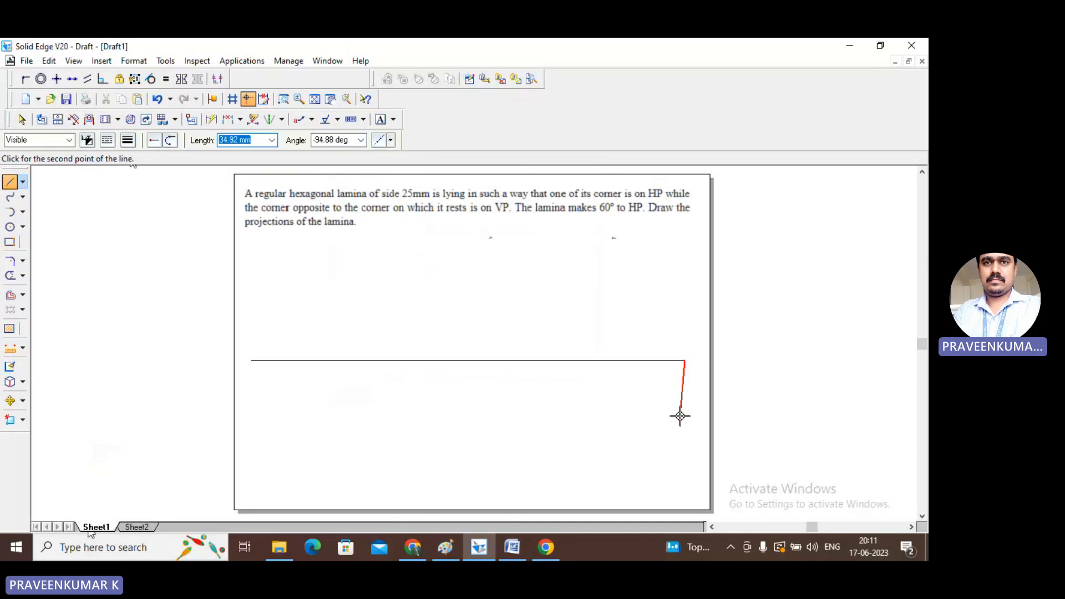
pyautogui.rightClick(680, 417)
pyautogui.click(22, 120)
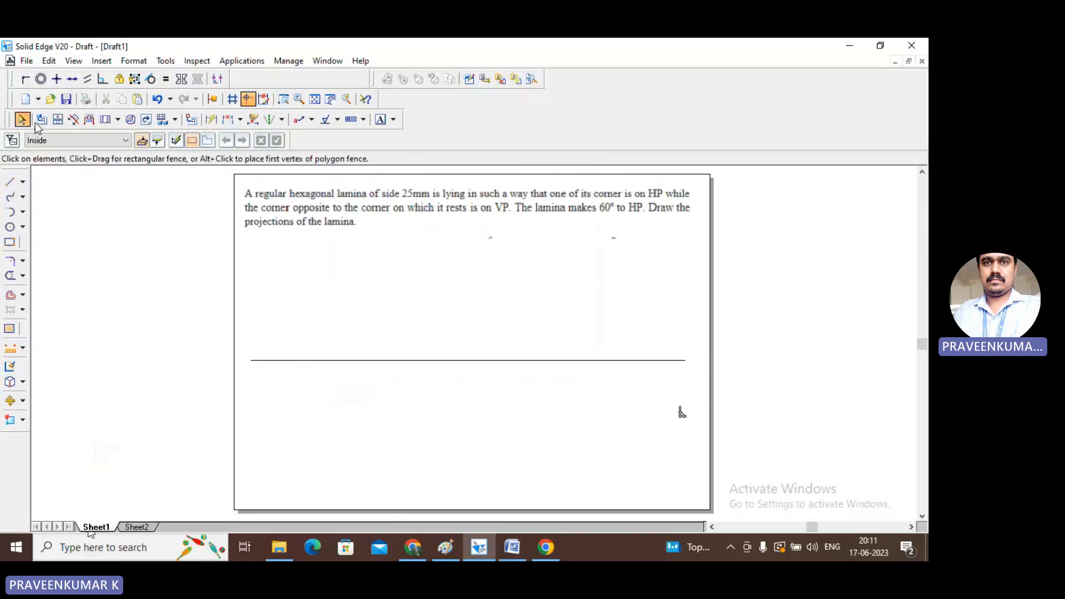
# - Start a text label below the reference line and set its font to Times New Roman
pyautogui.click(379, 119)
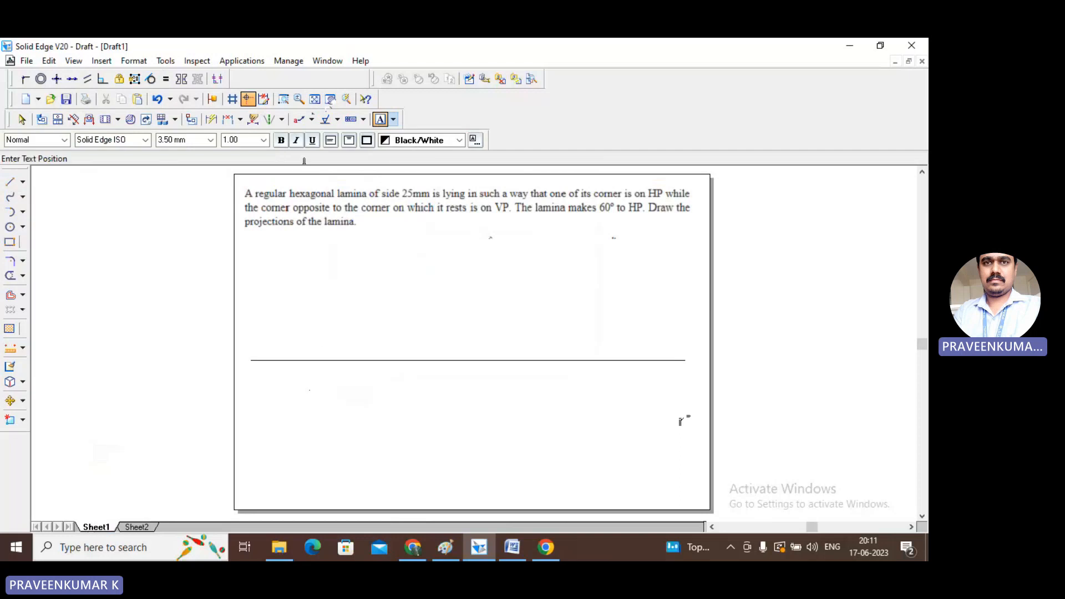
pyautogui.click(307, 399)
pyautogui.write('x')
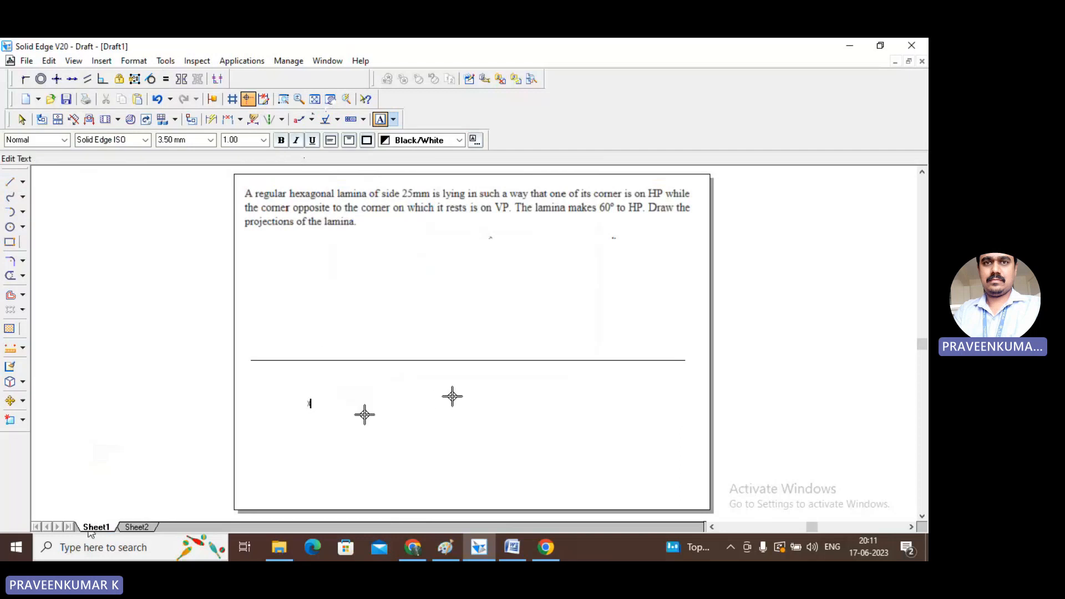
pyautogui.press('BackSpace')
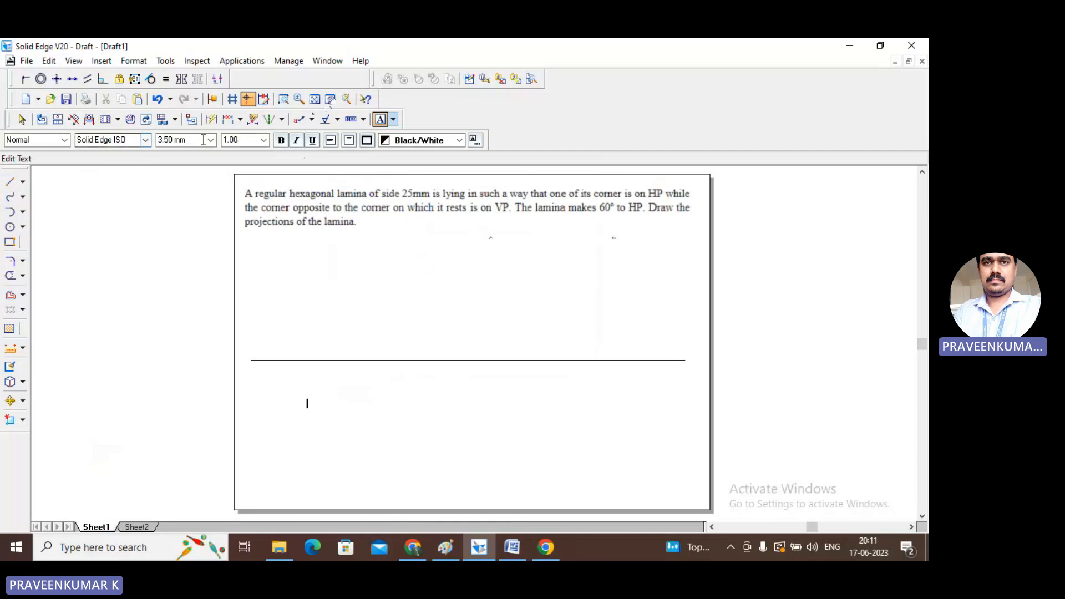
pyautogui.click(145, 140)
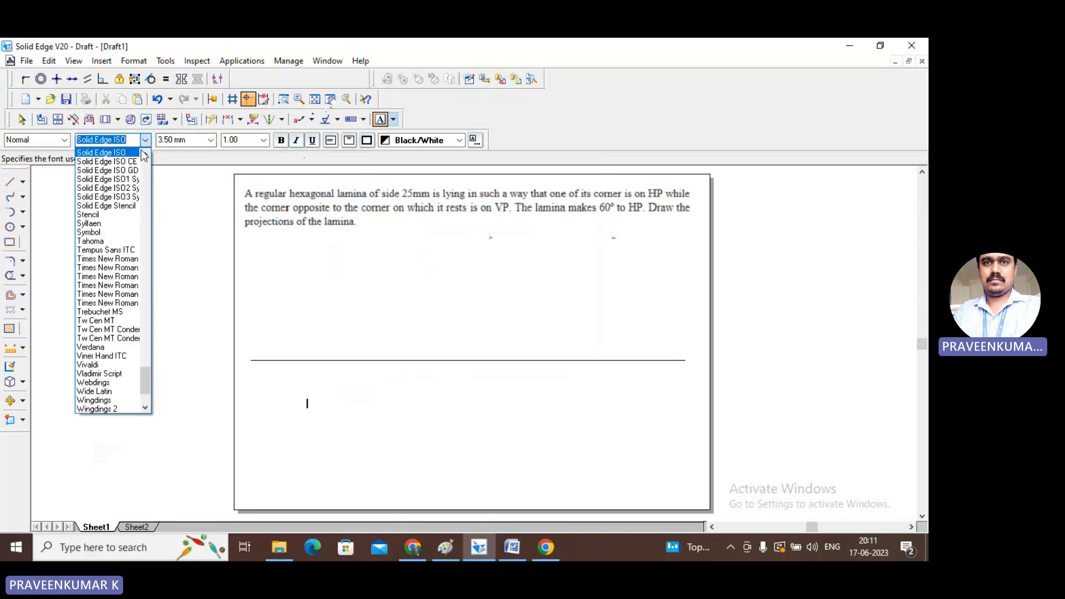
pyautogui.click(107, 277)
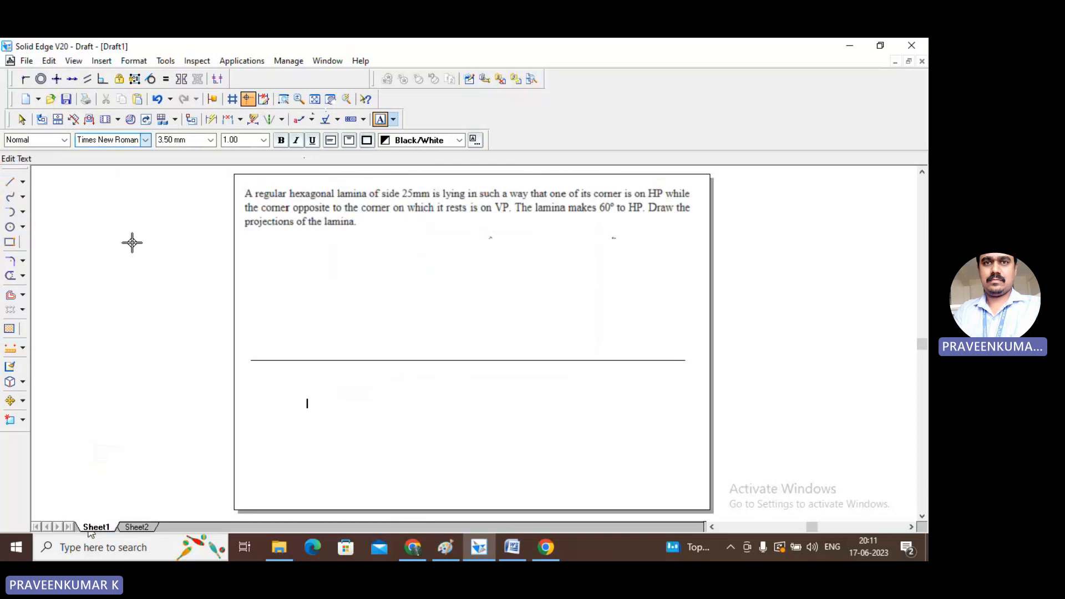
pyautogui.click(211, 141)
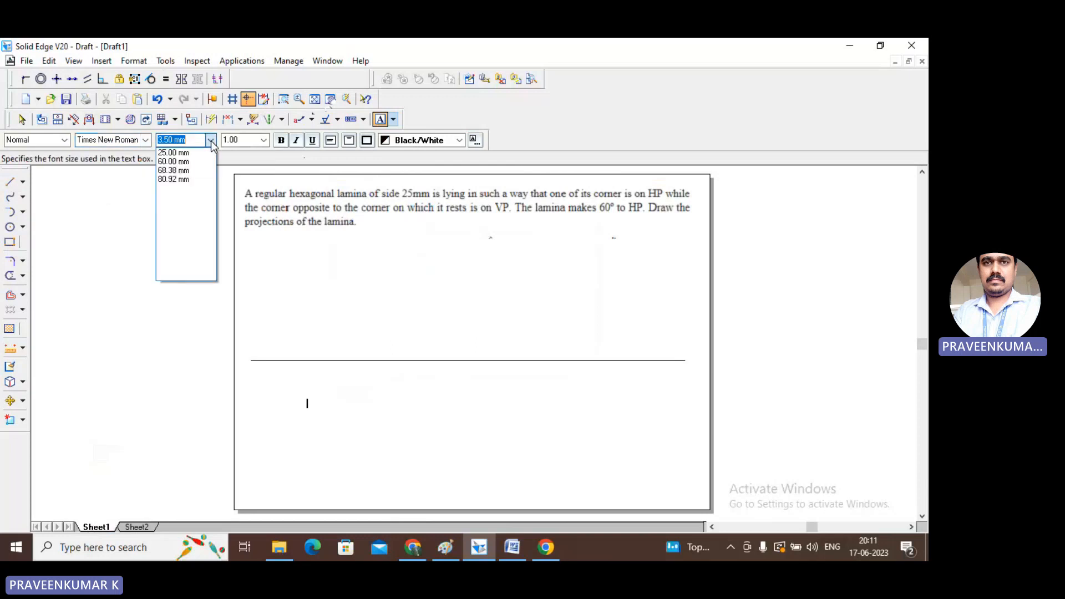
pyautogui.click(211, 141)
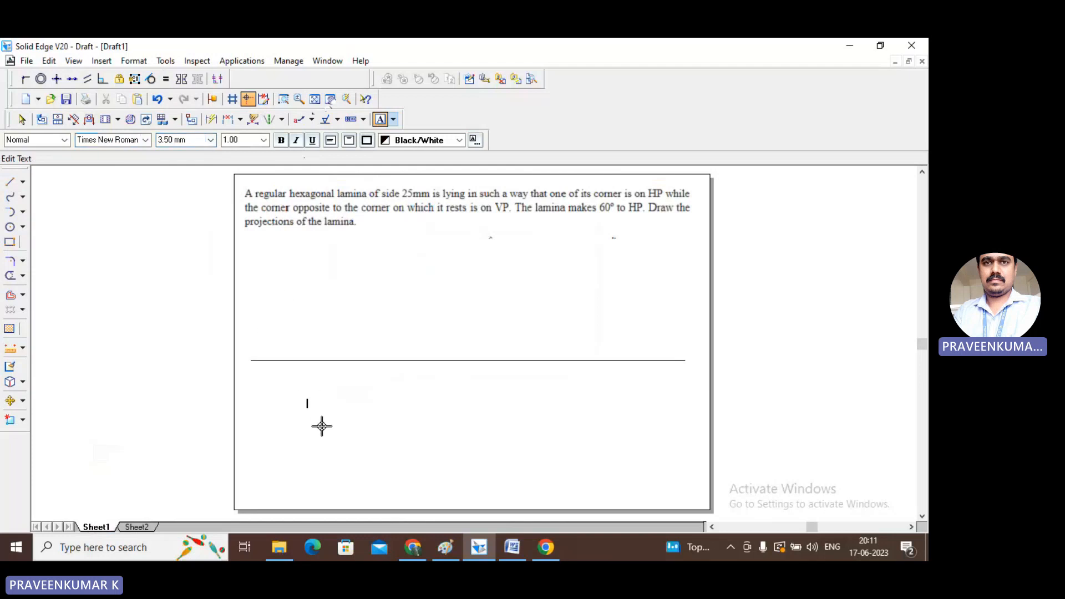
# - Place the separate text labels X, Y, VP and HP in the empty area below the reference line
pyautogui.write('x')
pyautogui.click(472, 397)
pyautogui.write('Y')
pyautogui.click(387, 416)
pyautogui.write('VP')
pyautogui.click(468, 448)
pyautogui.write('HP')
pyautogui.click(22, 119)
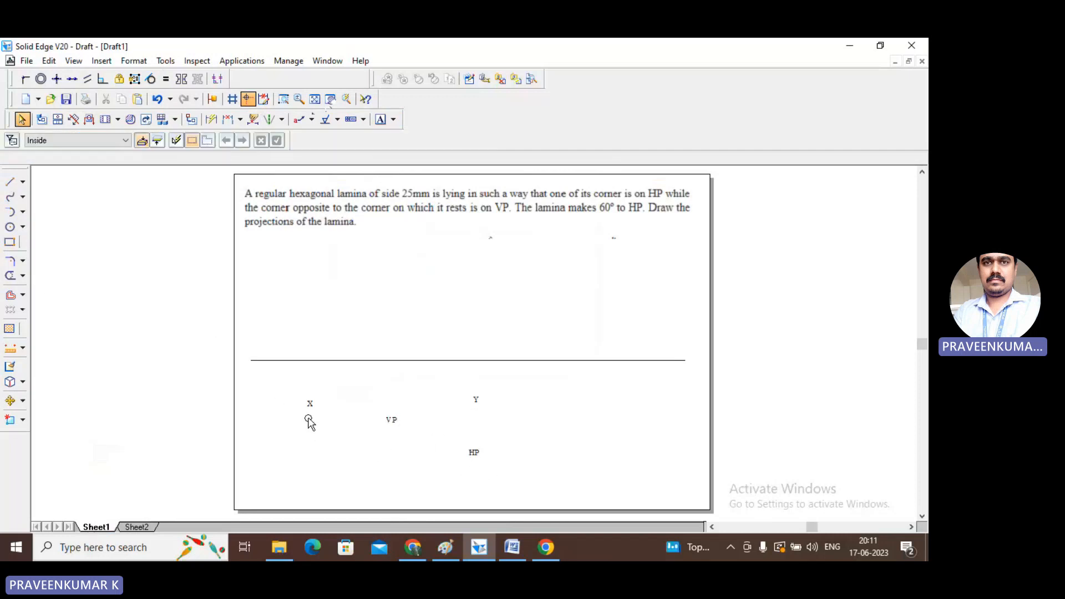
# - Move X and Y to the left and right ends of the reference line, and VP above and HP below it near X
pyautogui.moveTo(306, 409); pyautogui.dragTo(243, 367)
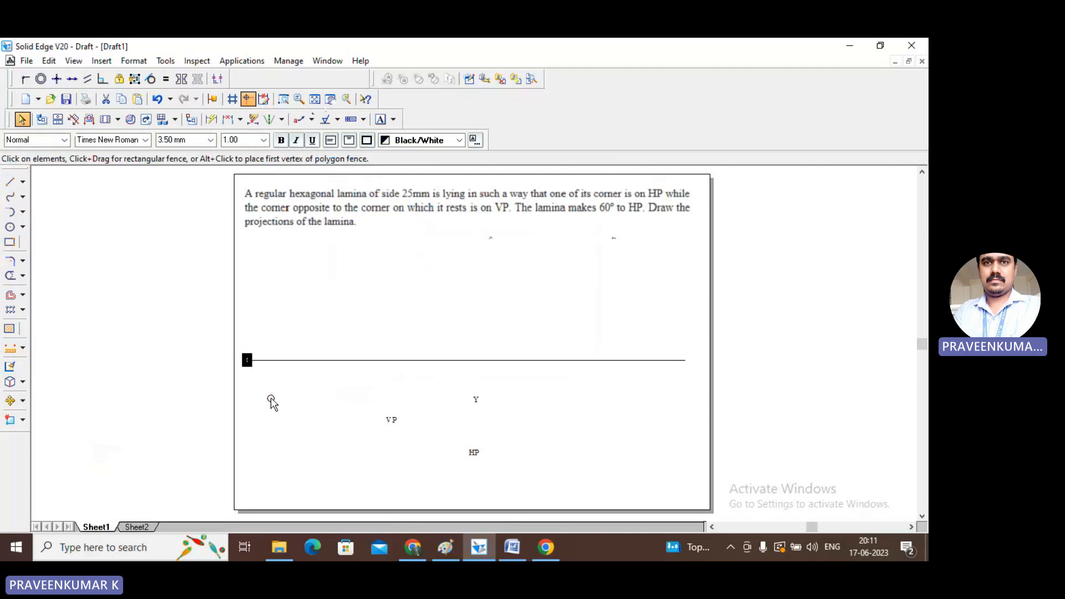
pyautogui.click(271, 402)
pyautogui.moveTo(542, 400); pyautogui.dragTo(689, 362)
pyautogui.click(578, 407)
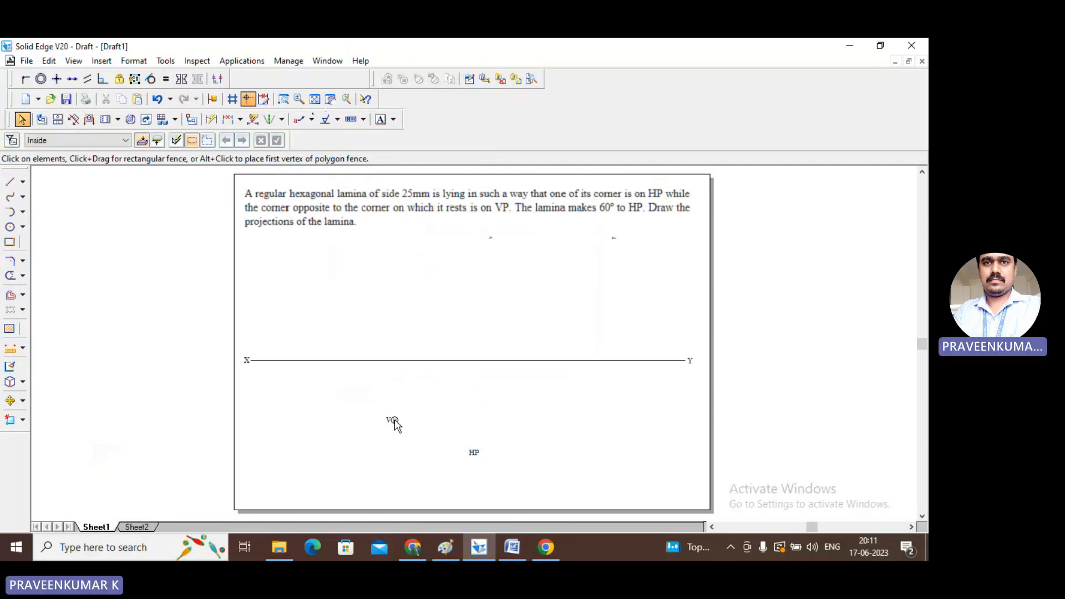
pyautogui.moveTo(393, 423); pyautogui.dragTo(263, 354)
pyautogui.click(338, 411)
pyautogui.moveTo(472, 458); pyautogui.dragTo(260, 377)
pyautogui.click(286, 417)
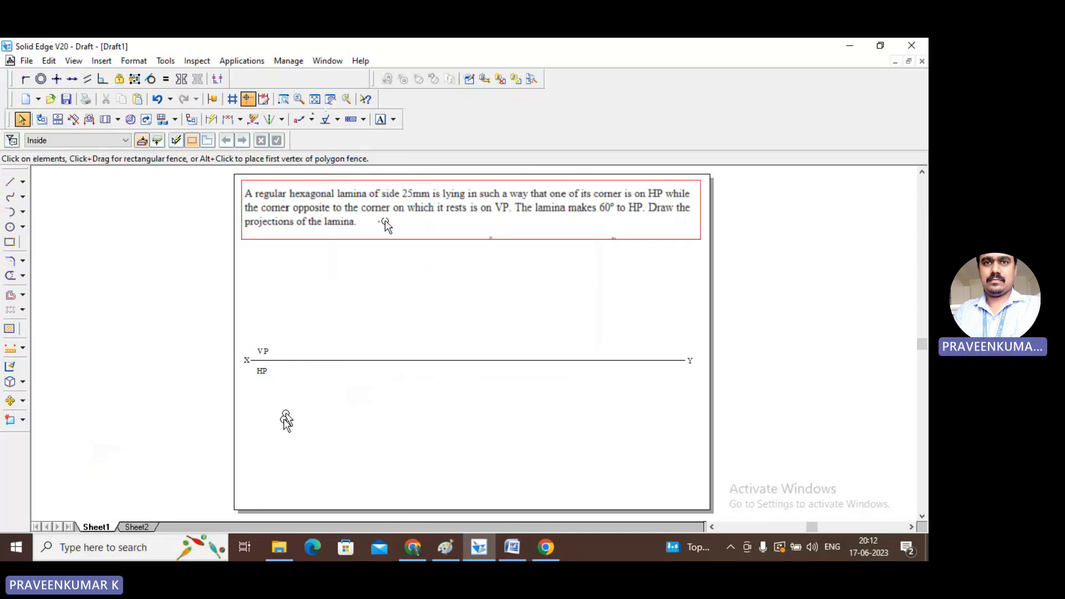
# - Draw the hexagon's bottom side below the XY line as a 0.50 mm wide line, 25 mm long at 0°
pyautogui.click(9, 182)
pyautogui.click(128, 140)
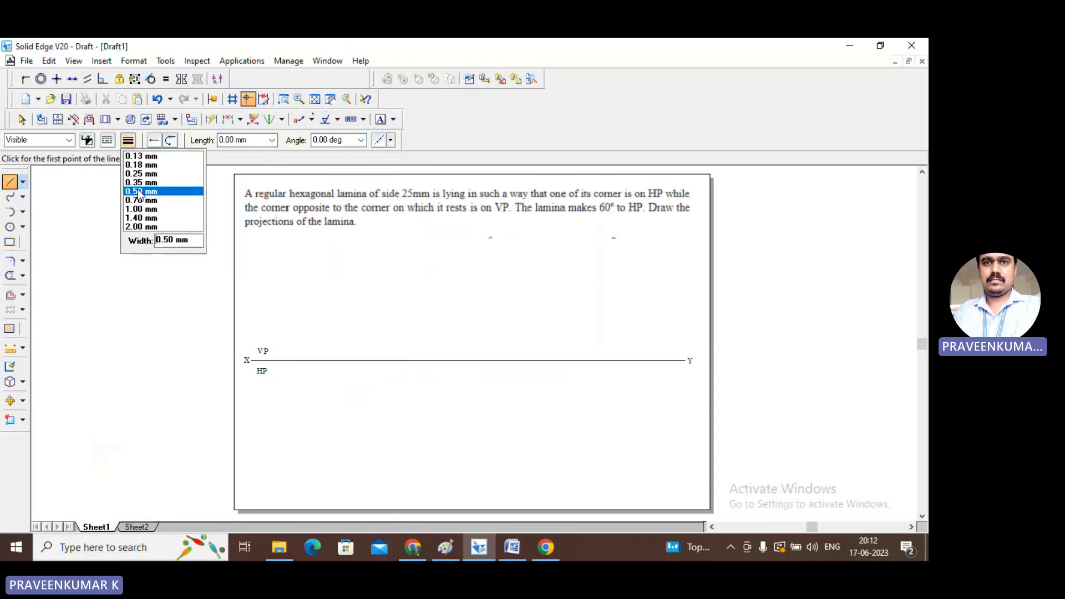
pyautogui.click(140, 192)
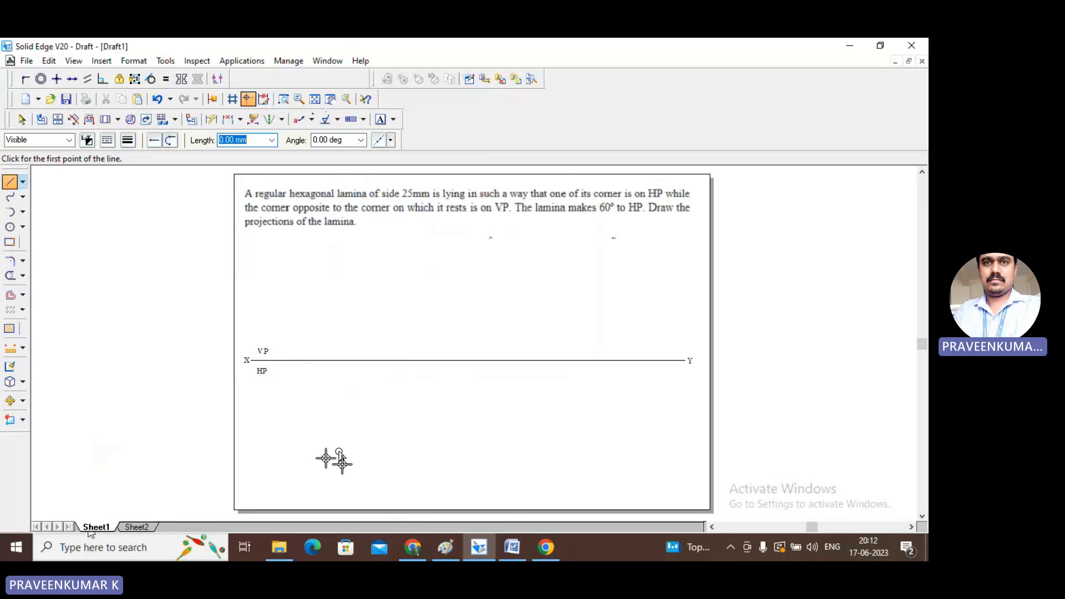
pyautogui.click(346, 461)
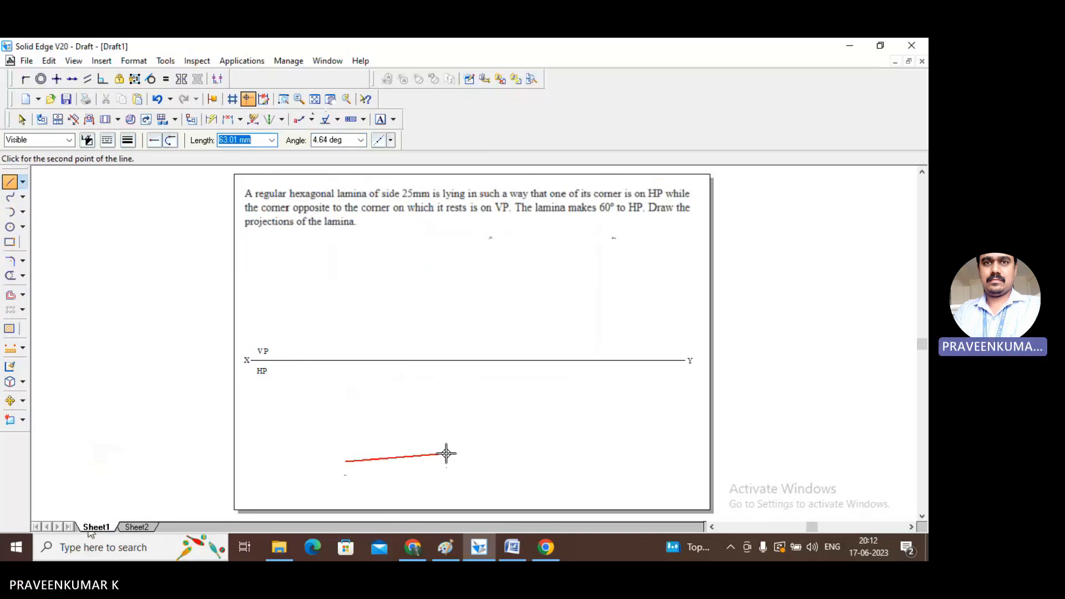
pyautogui.write('25')
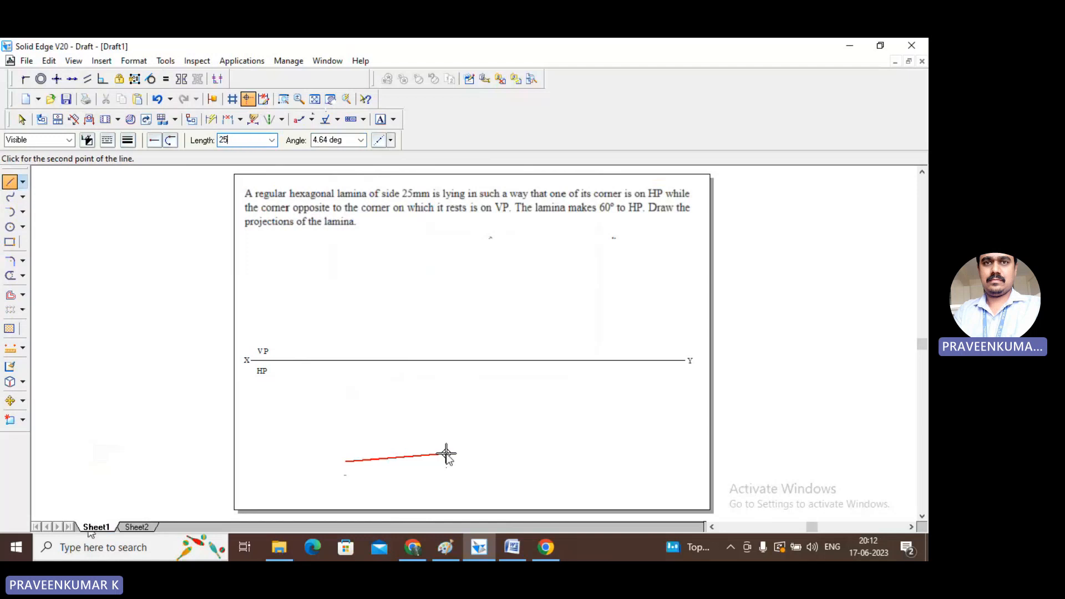
pyautogui.press('Tab')
pyautogui.write('0')
pyautogui.press('Return')
# - Continue the hexagon with its two right-hand sides, each 25 mm long, at 60° and 120°
pyautogui.write('25')
pyautogui.press('Tab')
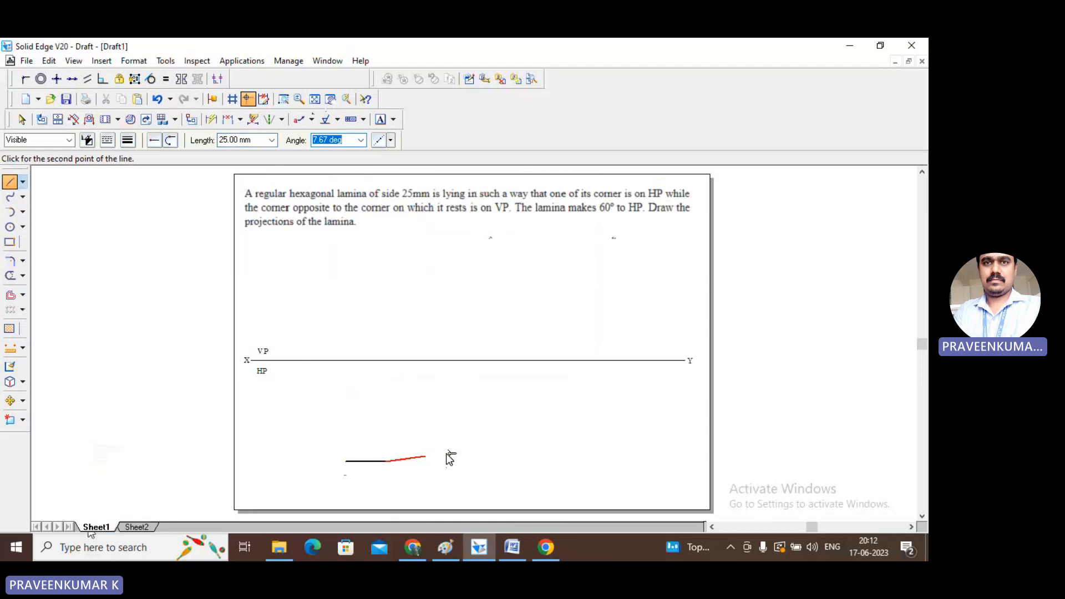
pyautogui.write('60')
pyautogui.press('Return')
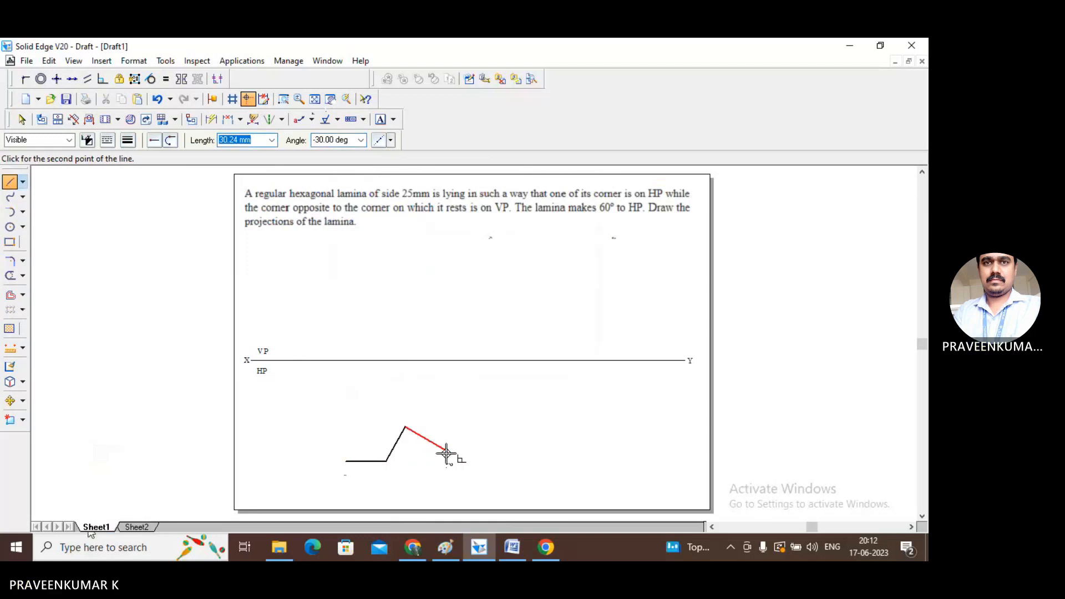
pyautogui.write('25')
pyautogui.press('Tab')
pyautogui.write('6')
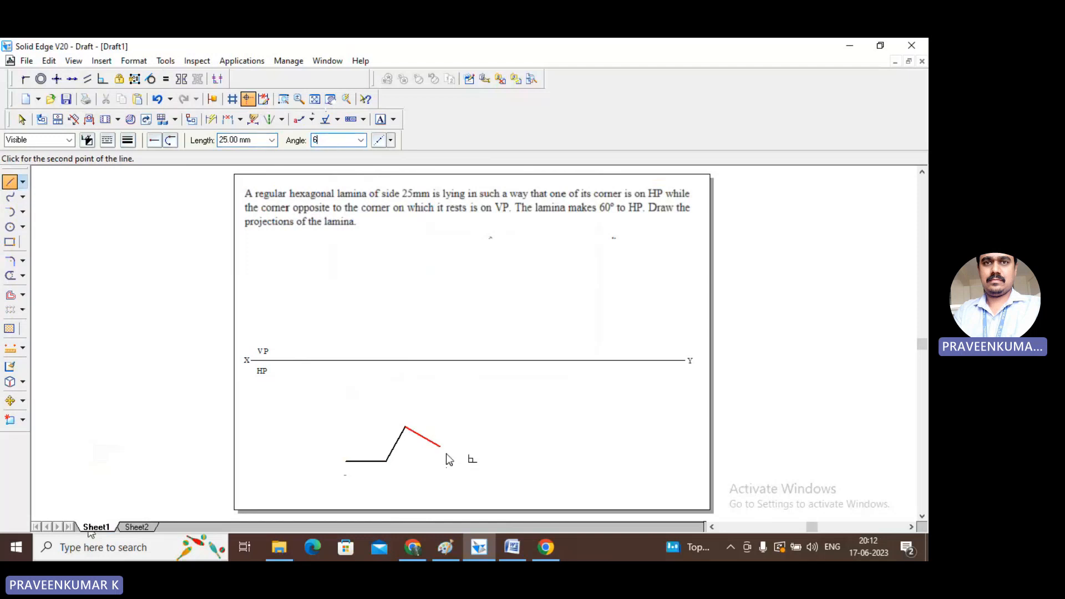
pyautogui.write('0')
pyautogui.press('Return')
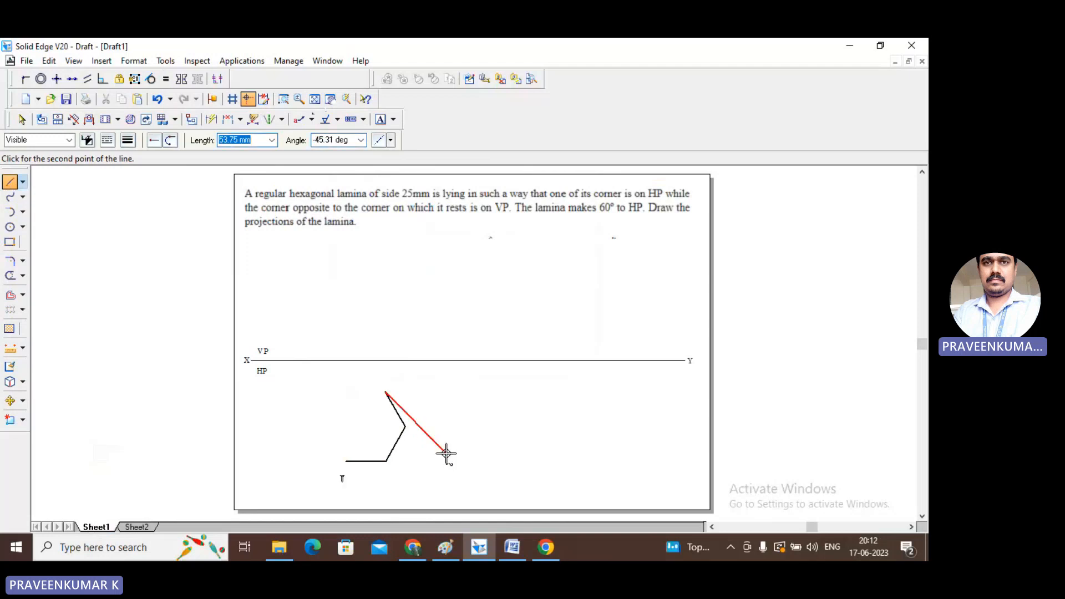
# - Add the hexagon's top side, 25 mm at 180°, and its upper-left side, 25 mm at -120°
pyautogui.write('25')
pyautogui.press('Tab')
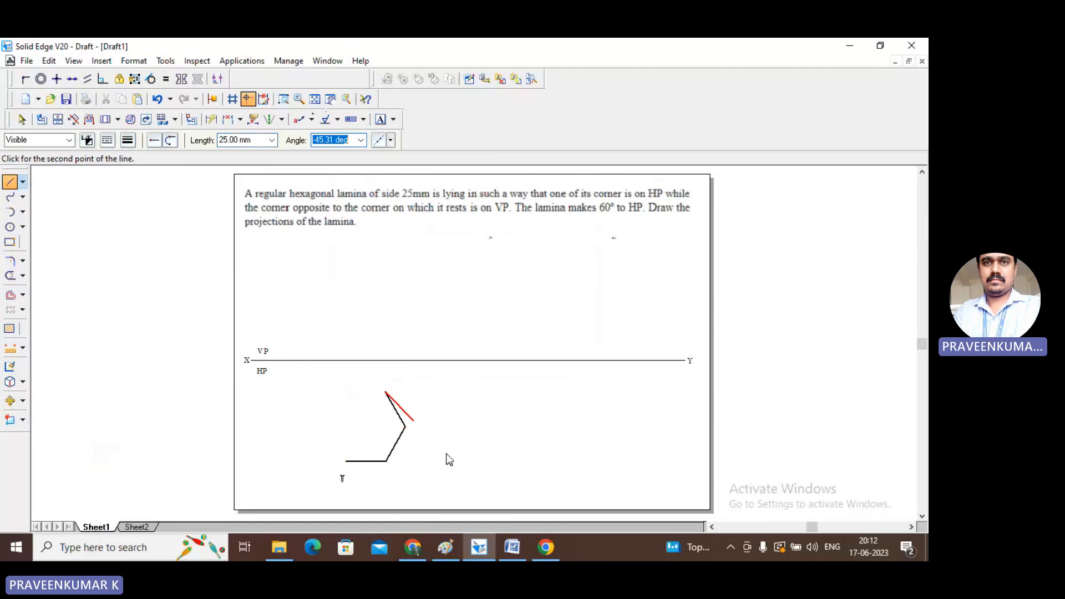
pyautogui.write('60')
pyautogui.press('Return')
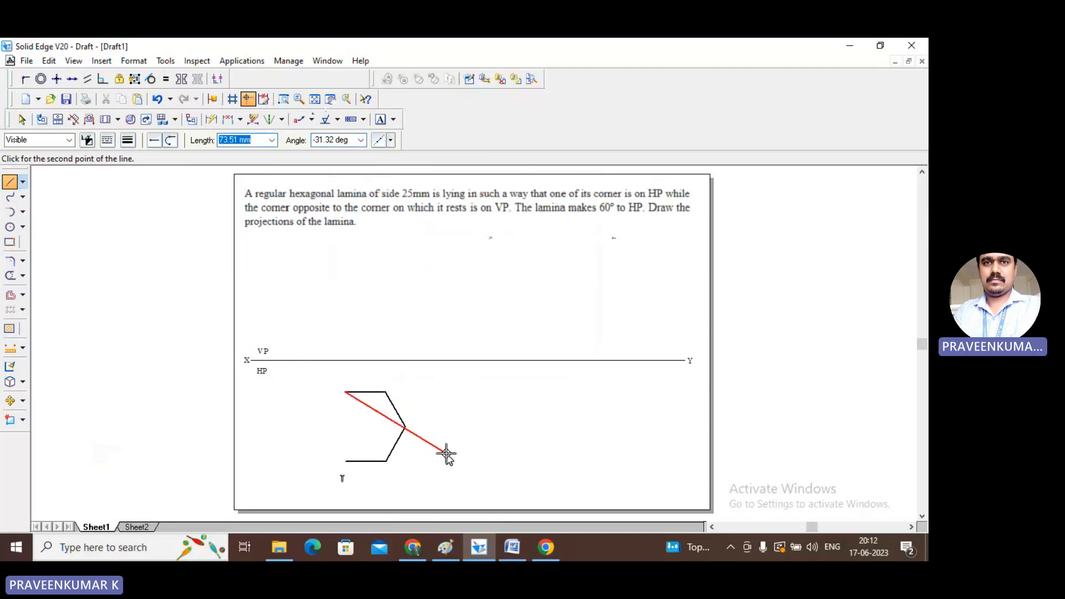
pyautogui.write('25')
pyautogui.press('Tab')
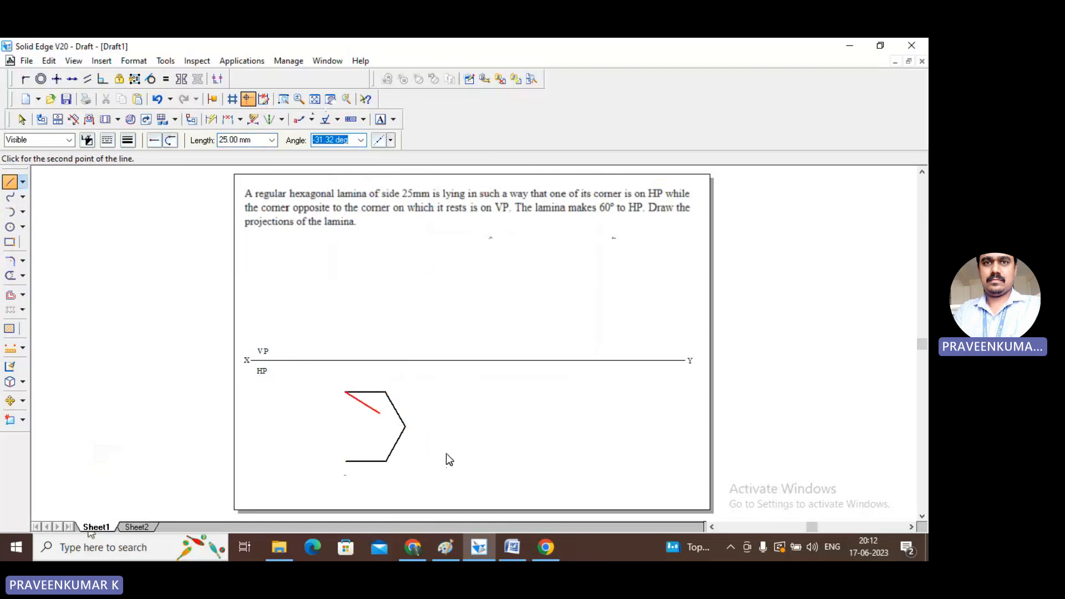
pyautogui.write('-120')
pyautogui.press('Return')
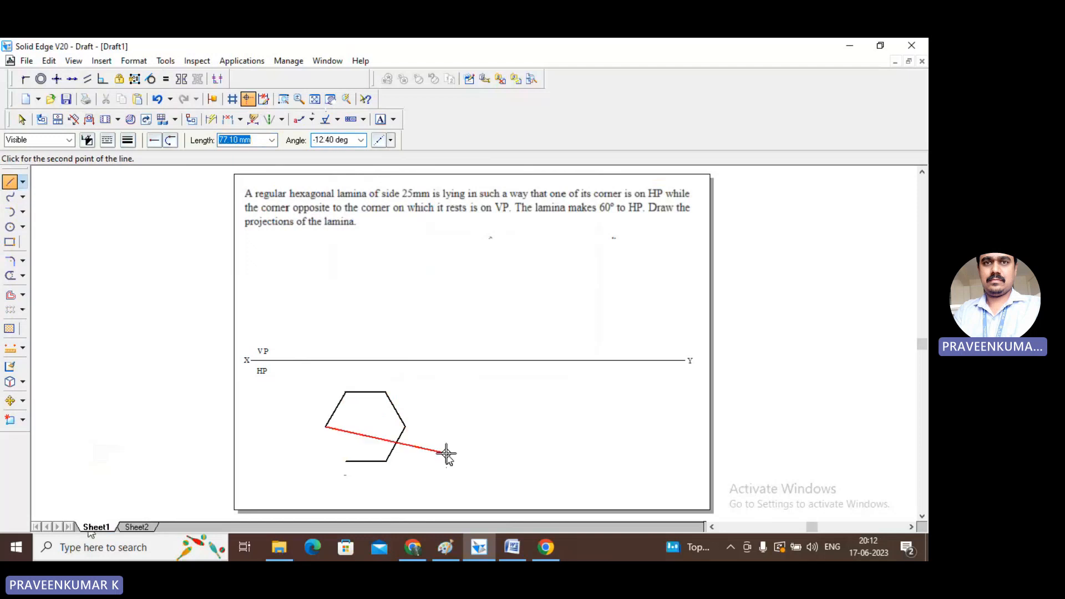
# - Close the hexagon with its lower-left side, 25 mm long, sloping down at 60° to the bottom side's left end
pyautogui.write('25')
pyautogui.press('Tab')
pyautogui.write('6')
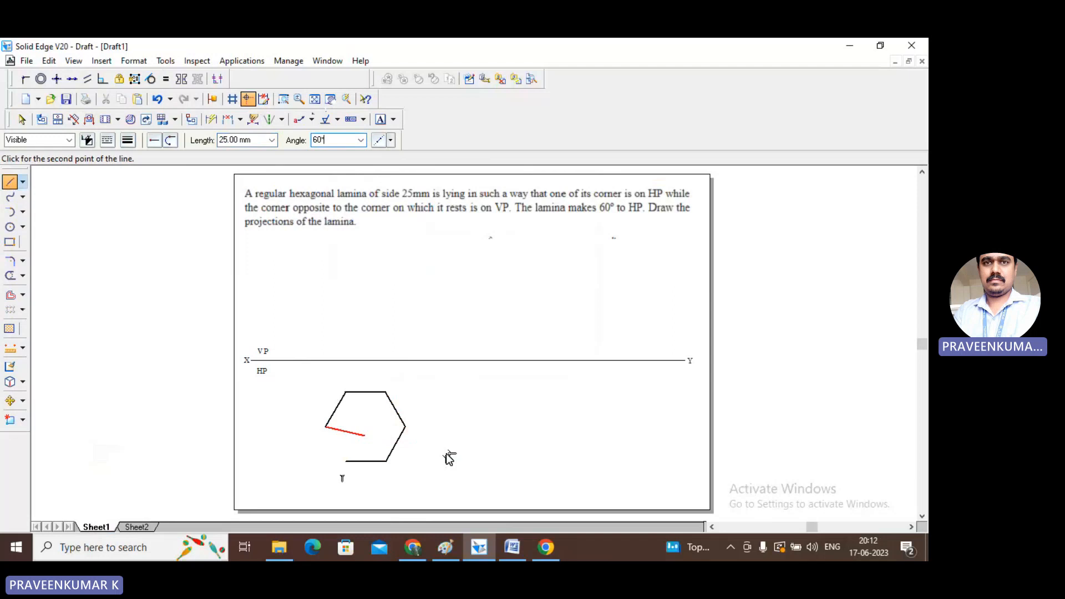
pyautogui.write('0')
pyautogui.press('Return')
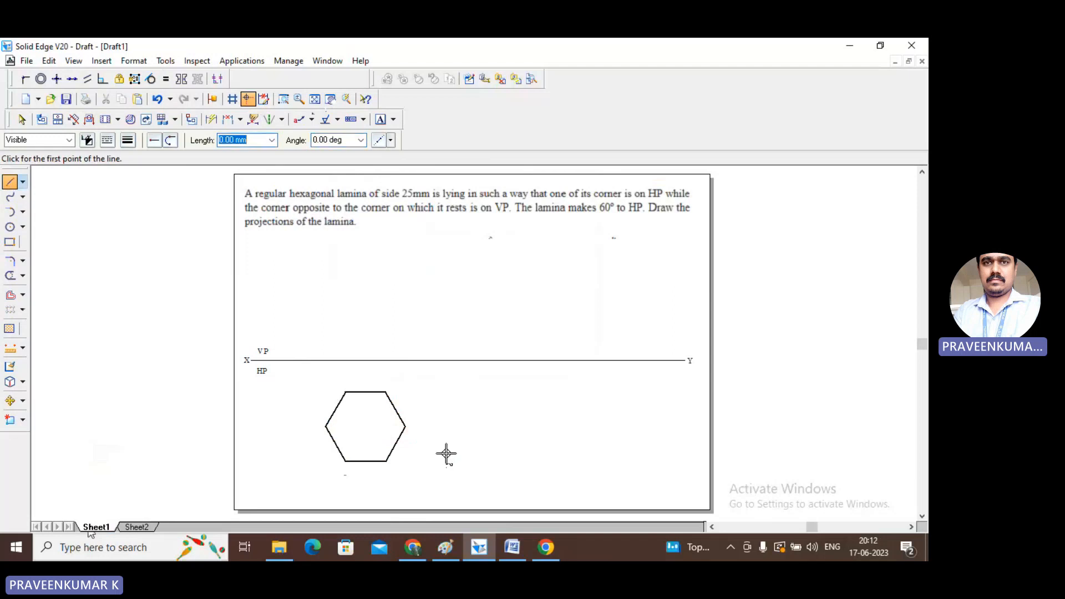
pyautogui.press('Escape')
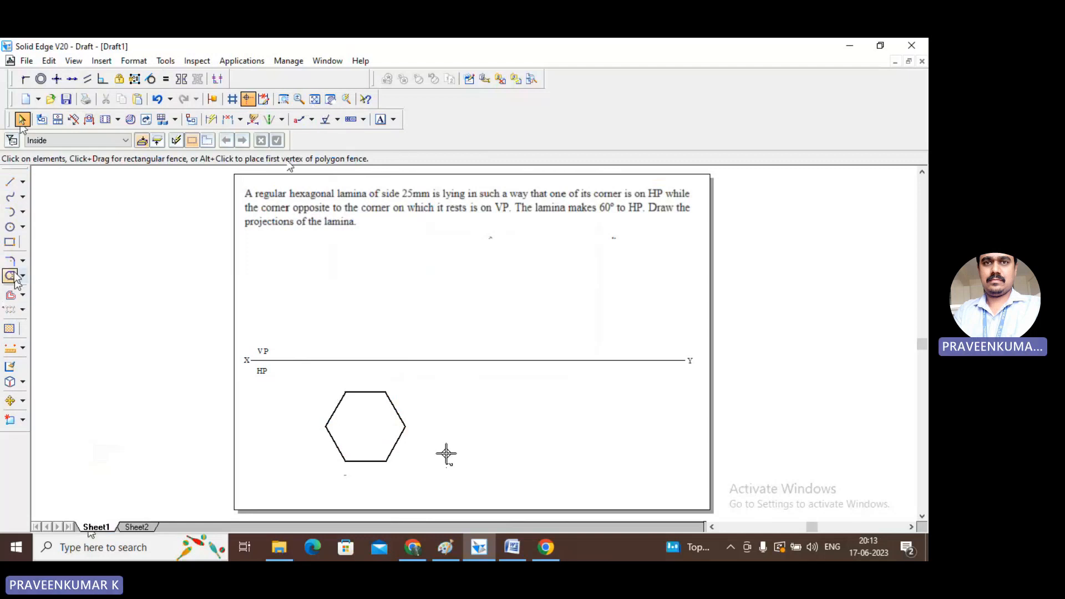
# - Dimension the hexagon's bottom side, placing the dimension just below it
pyautogui.click(212, 119)
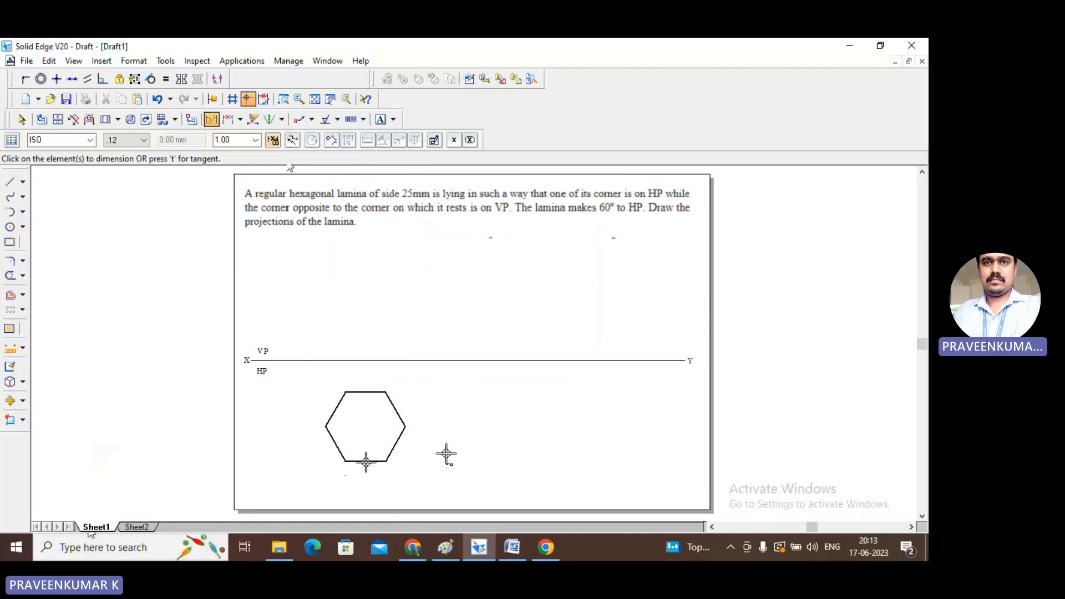
pyautogui.click(360, 464)
pyautogui.click(359, 479)
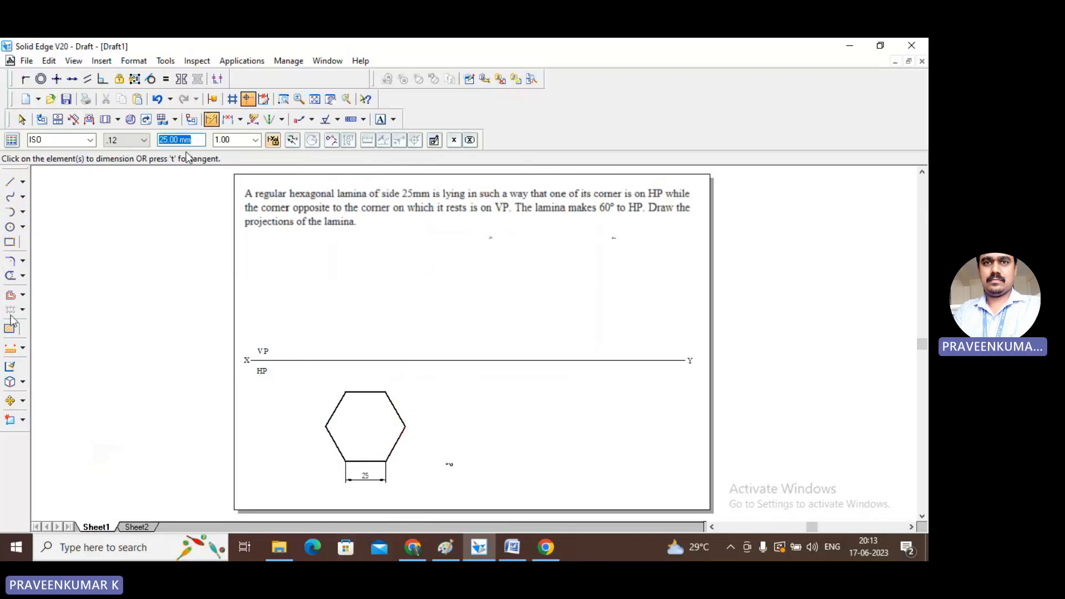
pyautogui.click(21, 120)
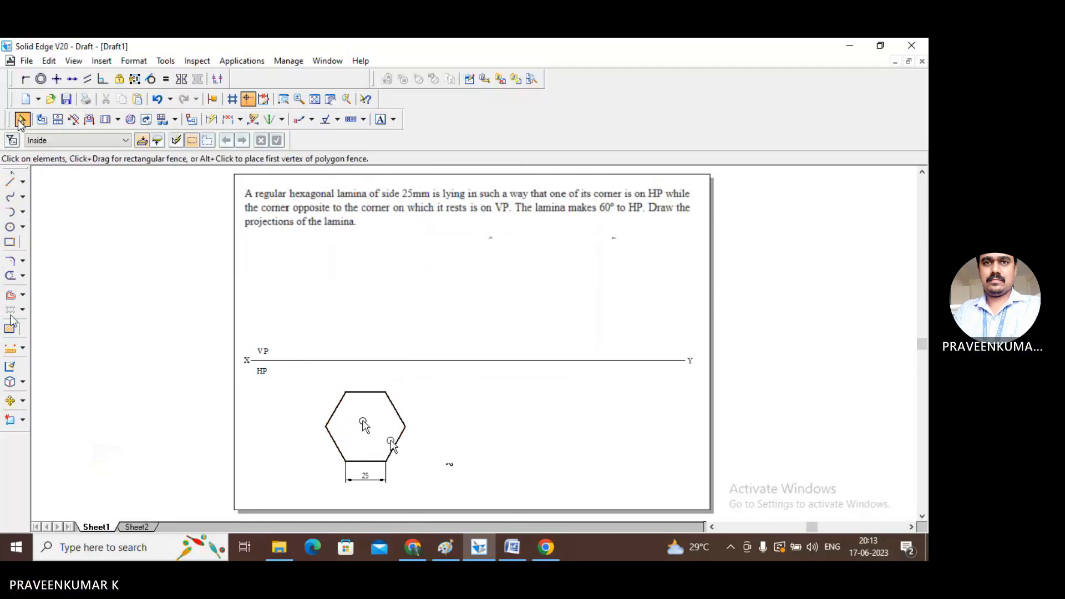
# - Move the hexagon together with its dimension up and to the left, closer to the XY line and the X end
pyautogui.click(10, 400)
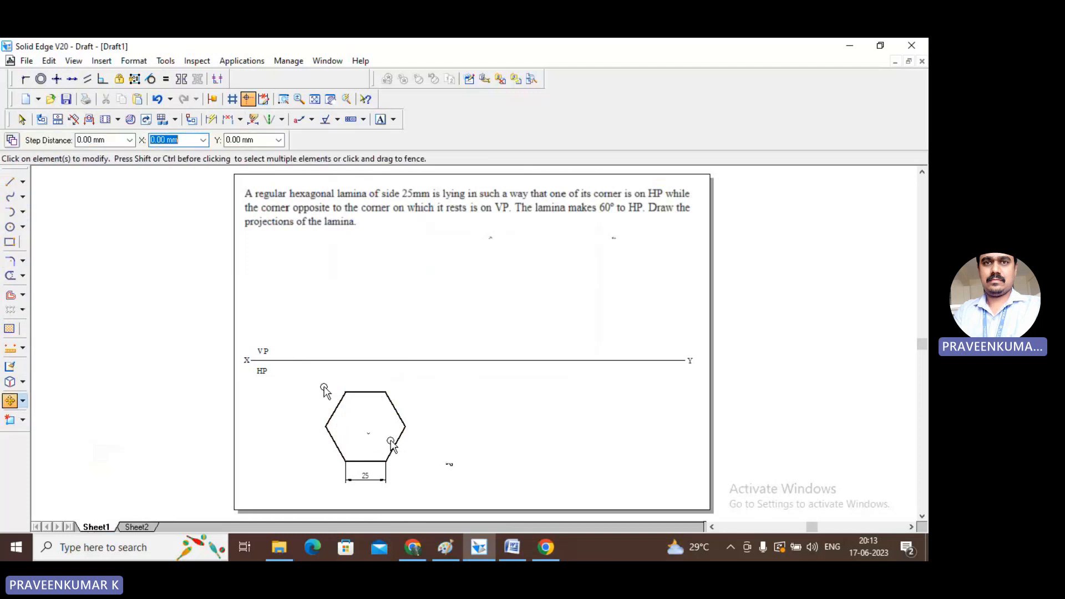
pyautogui.moveTo(302, 380); pyautogui.dragTo(462, 512)
pyautogui.click(12, 139)
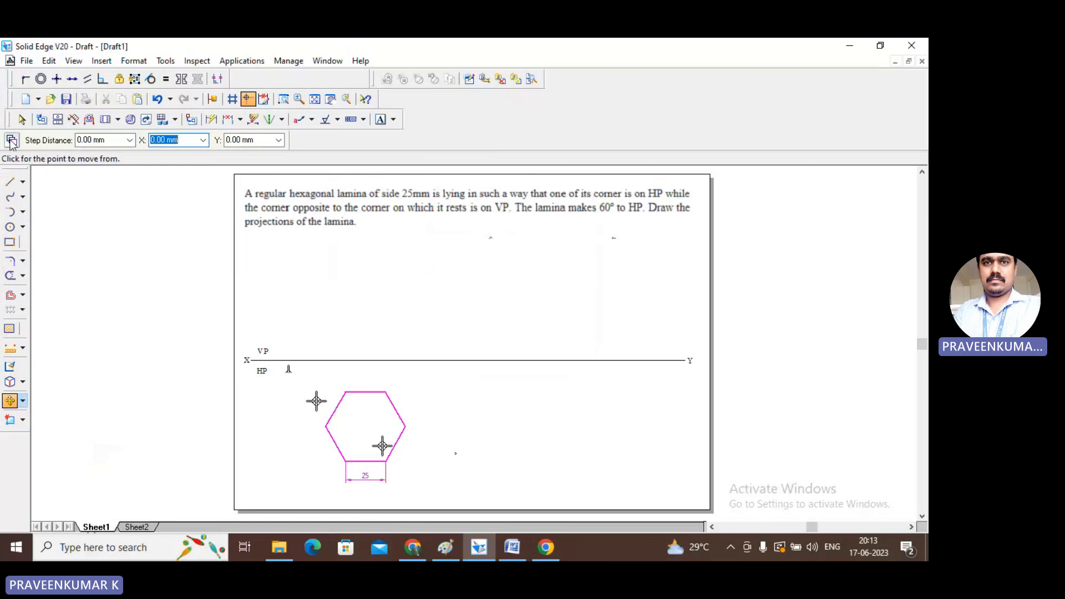
pyautogui.click(357, 427)
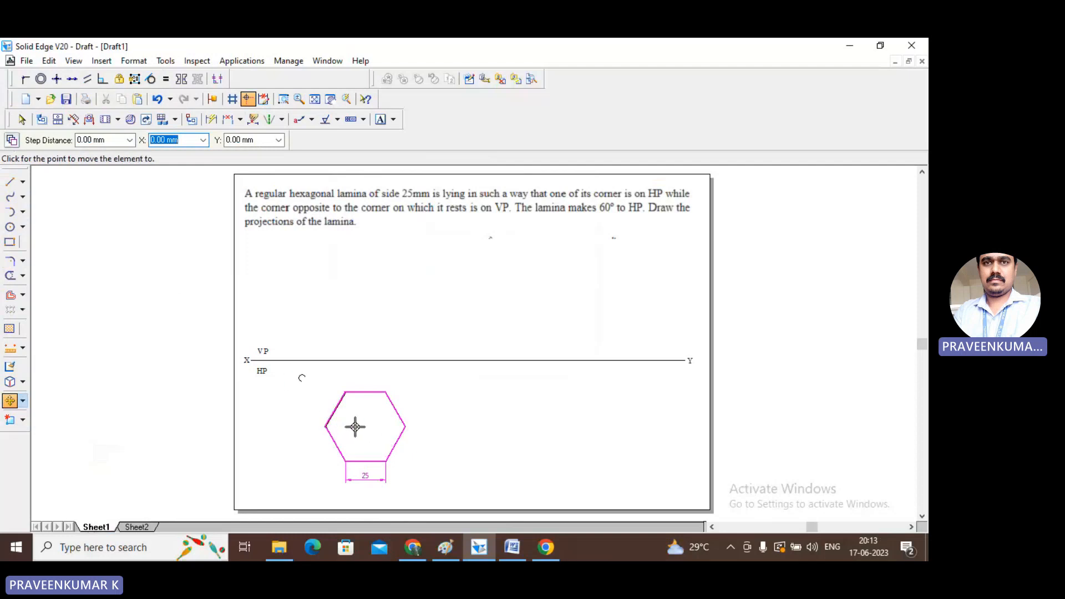
pyautogui.click(319, 415)
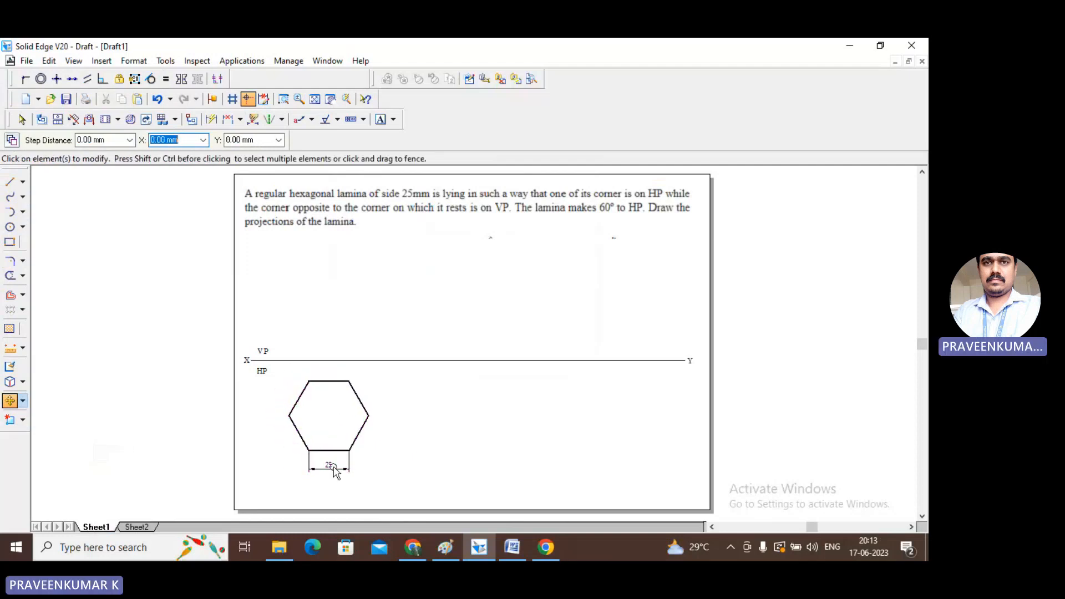
pyautogui.click(22, 120)
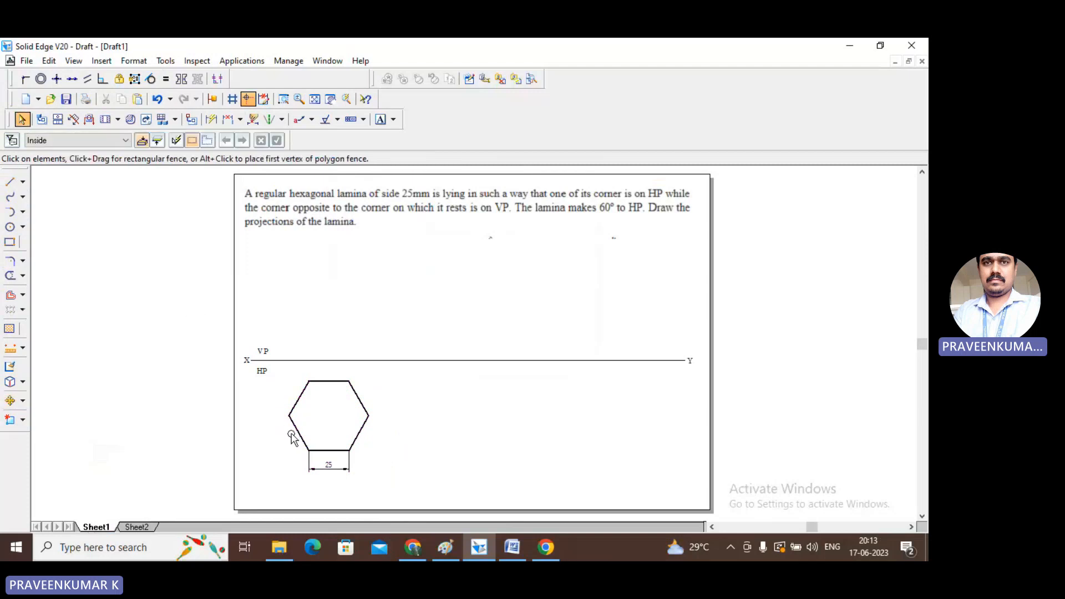
# - Add the text labels a, b, c, d, e and f around the hexagon, counter-clockwise from its left corner
pyautogui.click(374, 125)
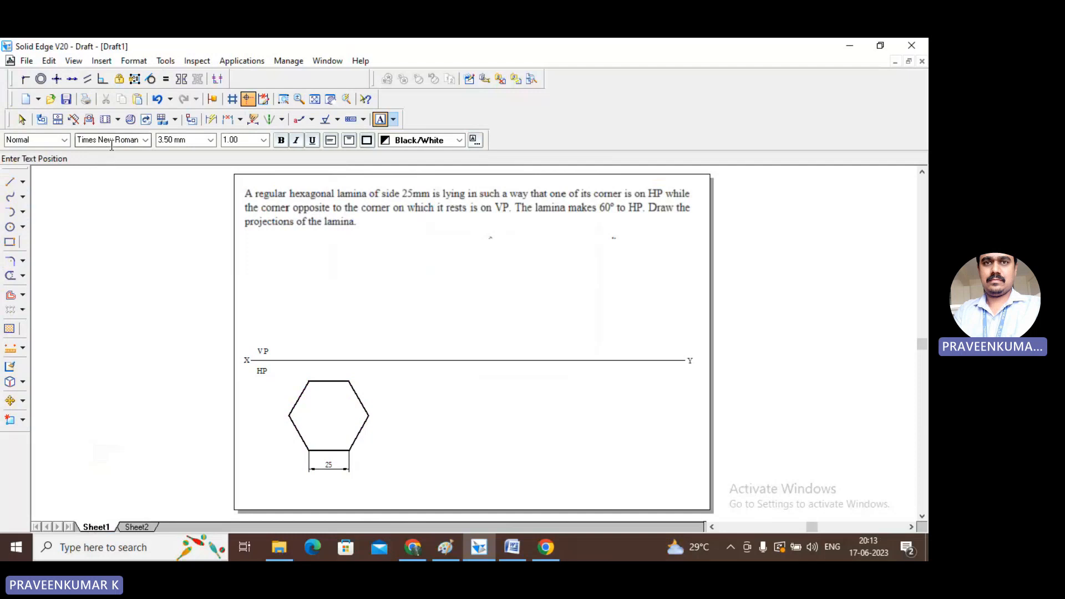
pyautogui.click(270, 425)
pyautogui.write('a')
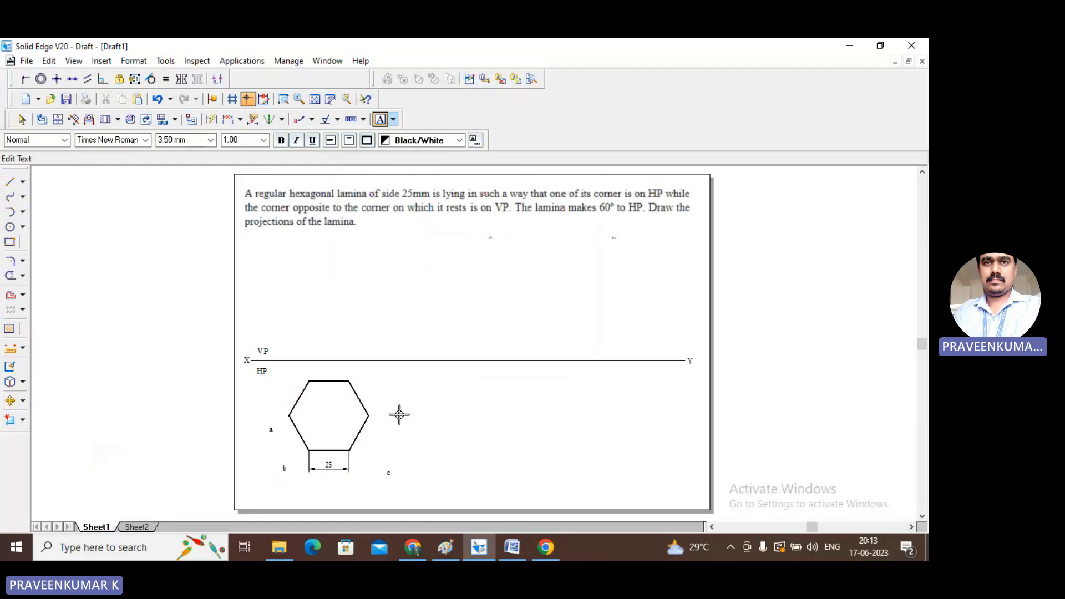
pyautogui.click(381, 377)
pyautogui.write('e')
pyautogui.click(286, 373)
pyautogui.click(22, 119)
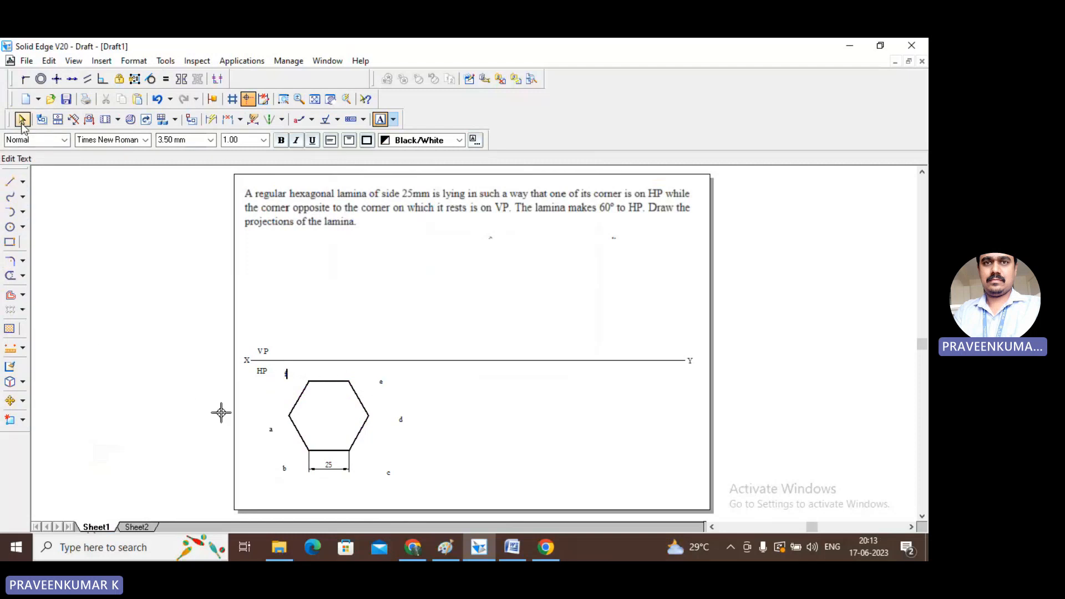
# - Move labels a and b close to the hexagon's left and lower-left corners
pyautogui.click(273, 429)
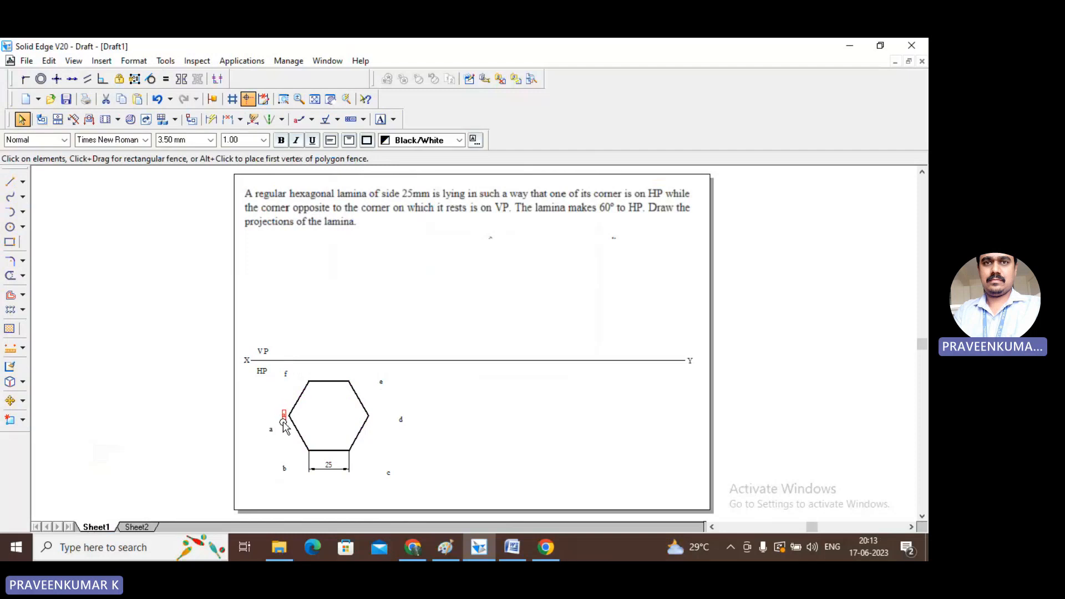
pyautogui.moveTo(286, 476); pyautogui.dragTo(294, 465)
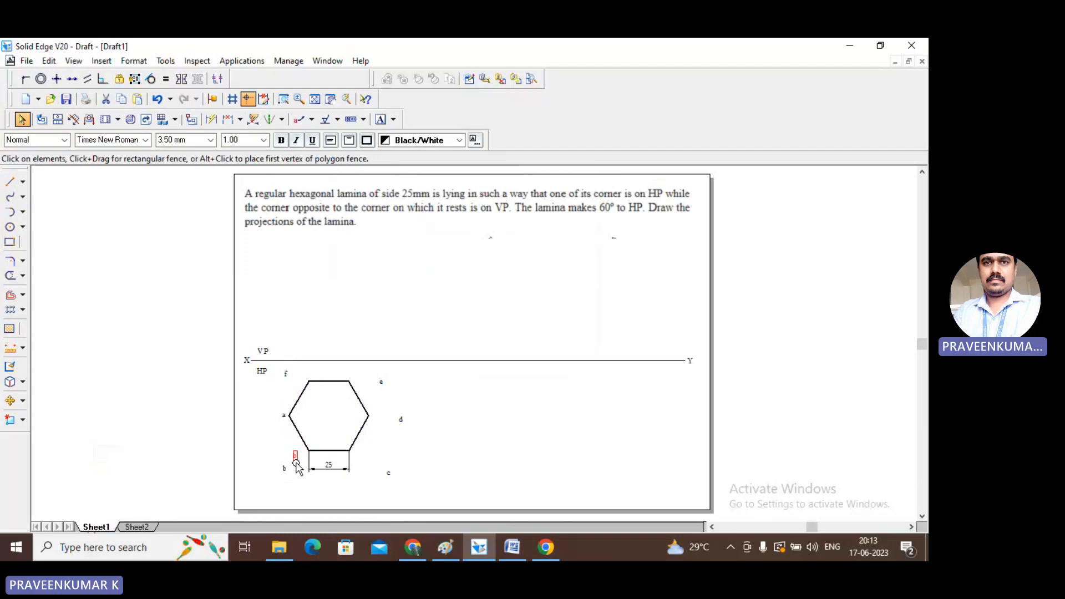
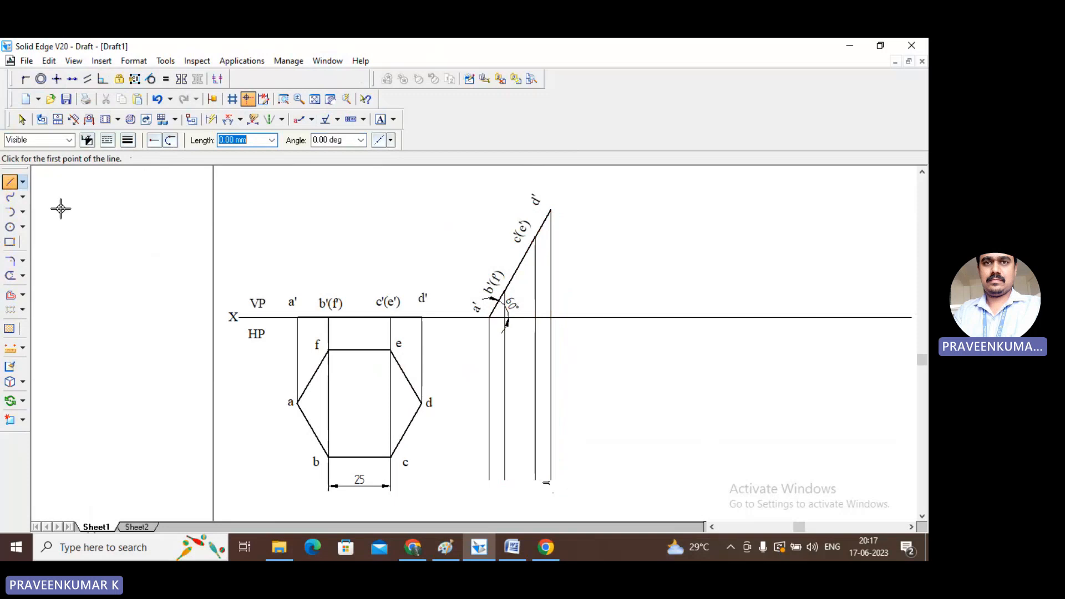
# - Draw horizontal projectors from hexagon corners a, b and c to the vertical projectors dropped from a', b' and c' of the inclined view
pyautogui.click(297, 403)
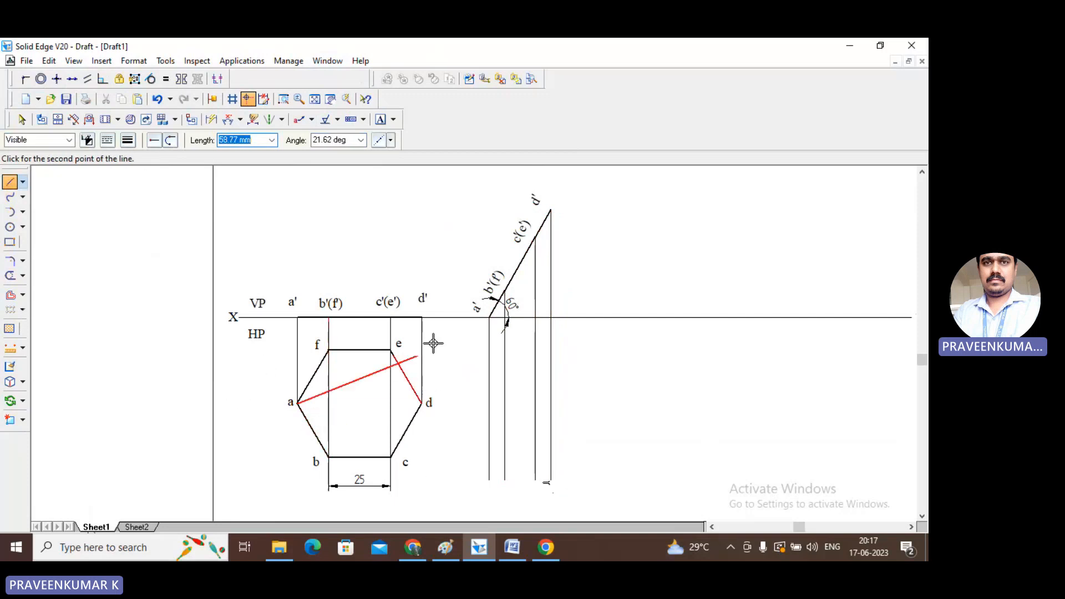
pyautogui.click(489, 405)
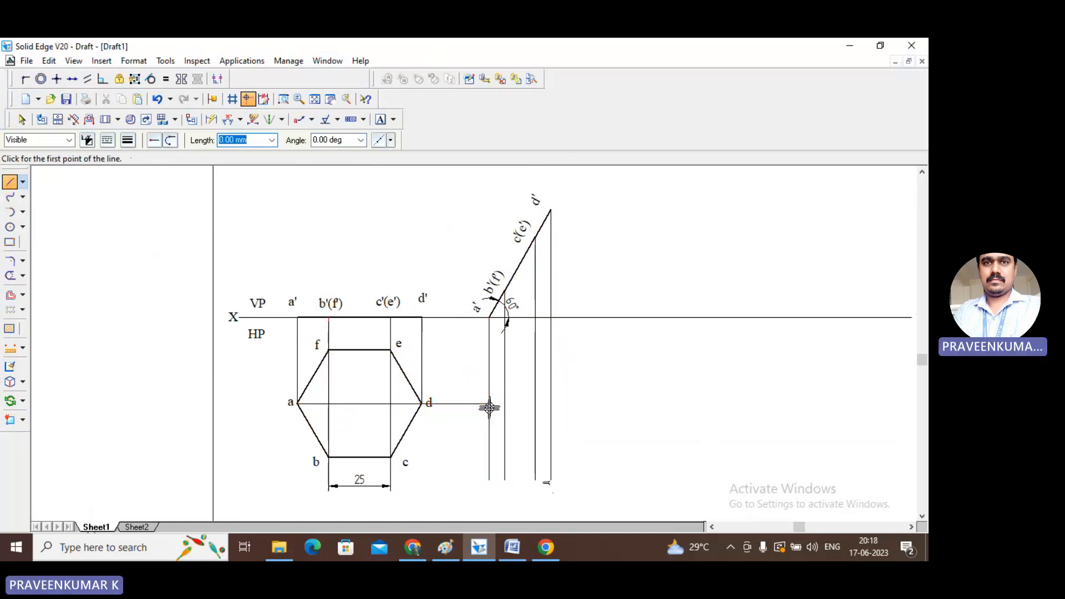
pyautogui.click(329, 457)
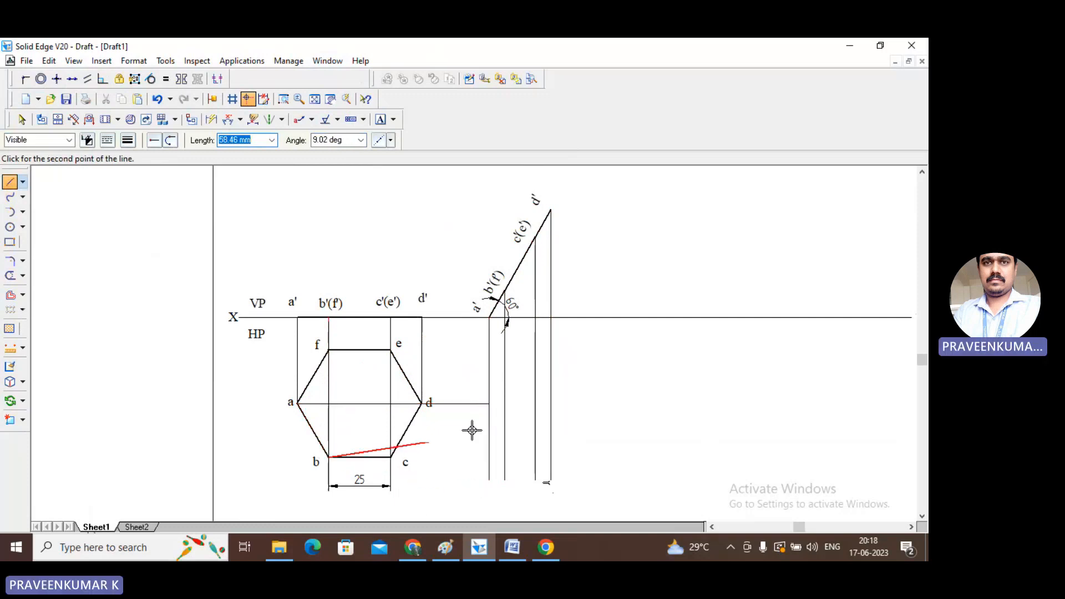
pyautogui.click(505, 459)
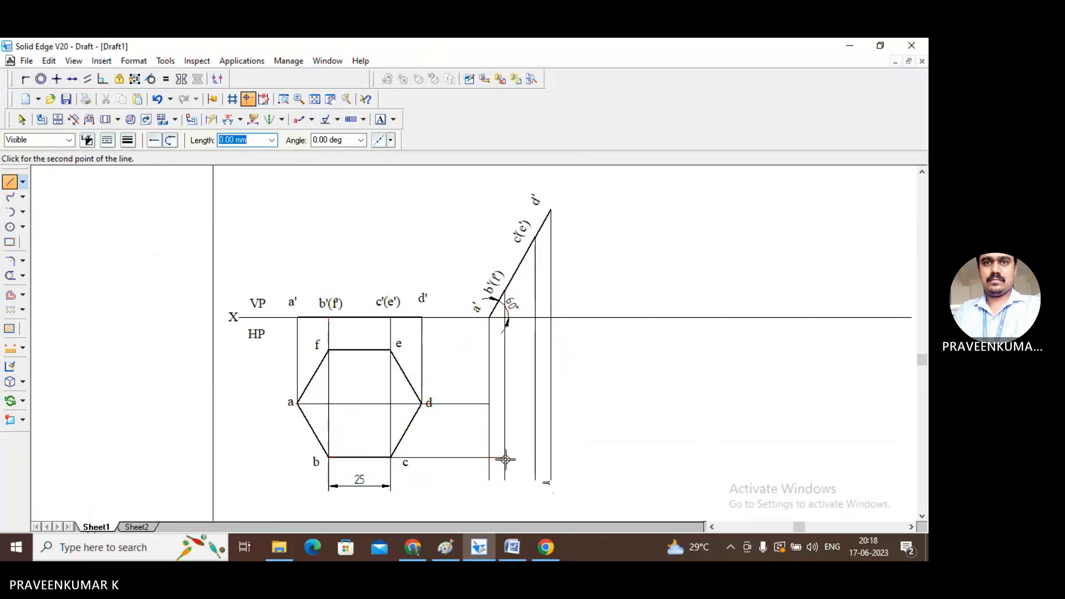
pyautogui.click(392, 459)
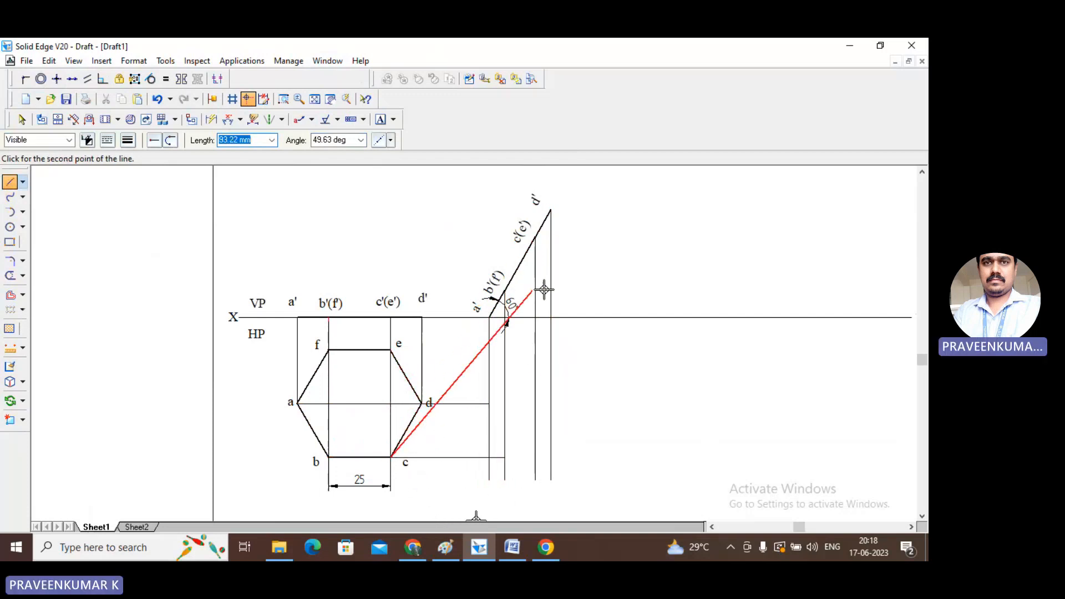
pyautogui.click(536, 460)
pyautogui.rightClick(623, 404)
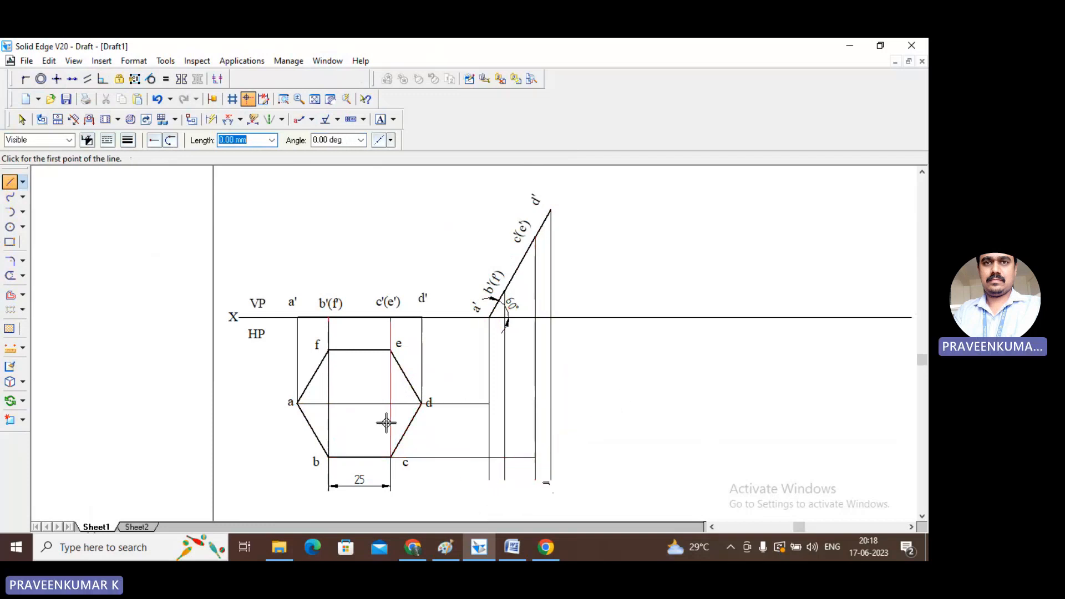
# - Draw horizontal projectors from corners d and e to the vertical projectors dropped from d' and e' of the inclined view
pyautogui.click(419, 413)
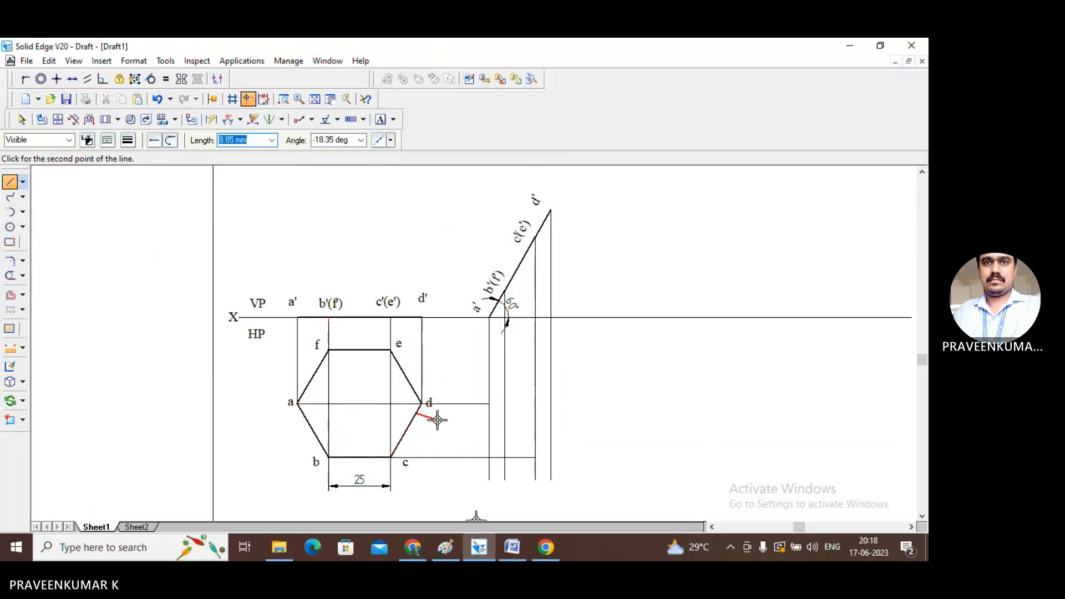
pyautogui.press('Escape')
pyautogui.click(10, 182)
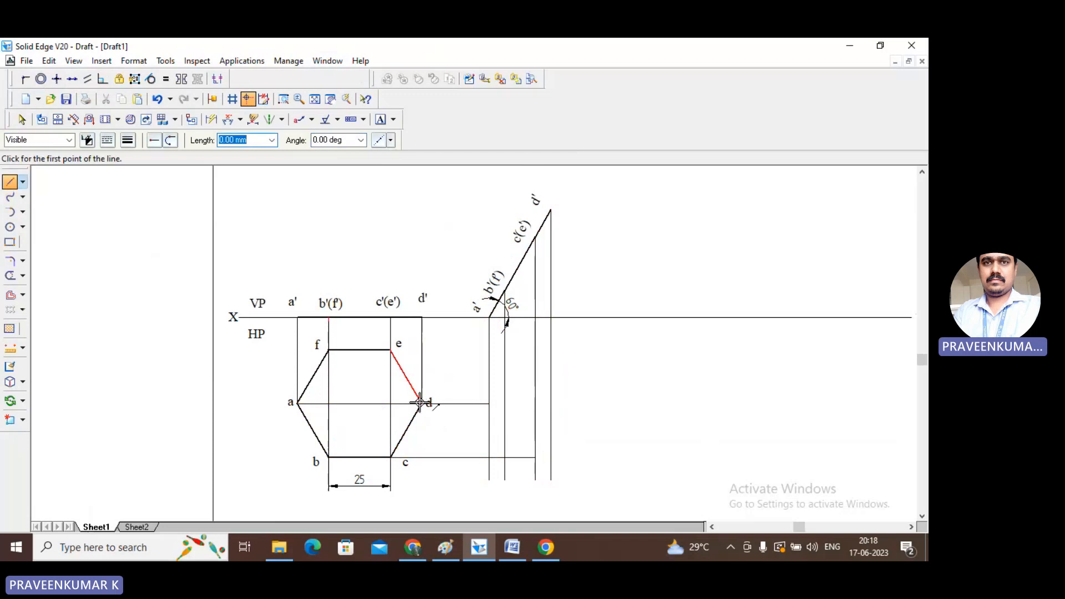
pyautogui.click(421, 403)
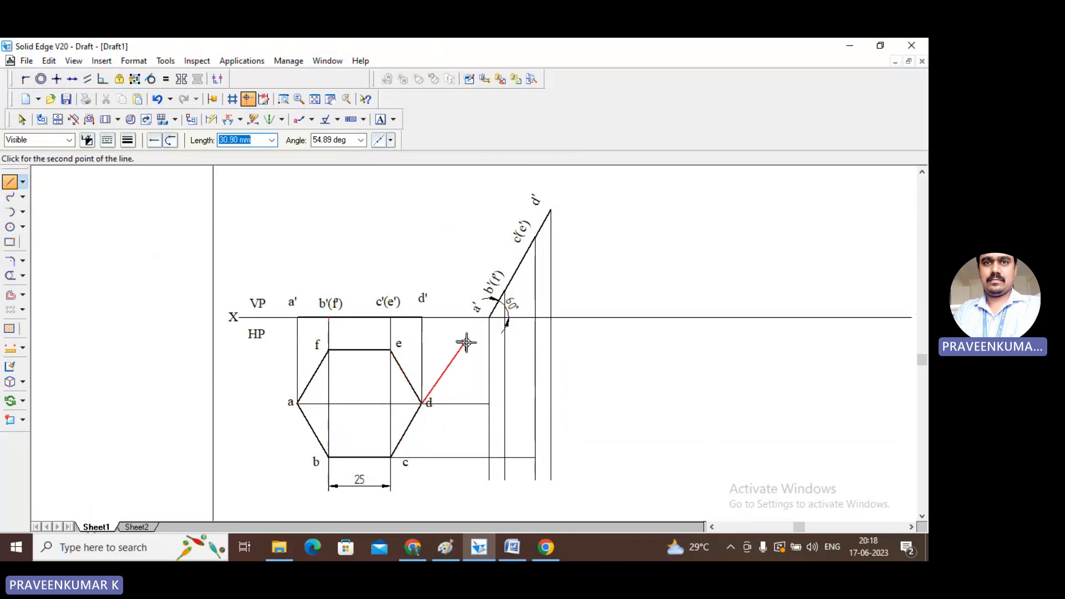
pyautogui.click(552, 403)
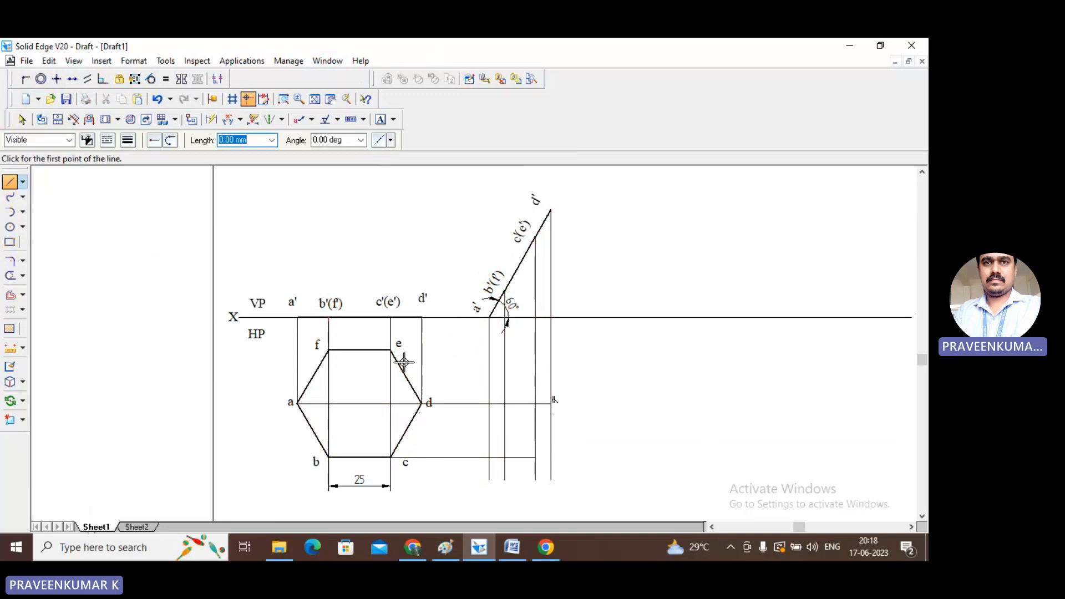
pyautogui.click(392, 350)
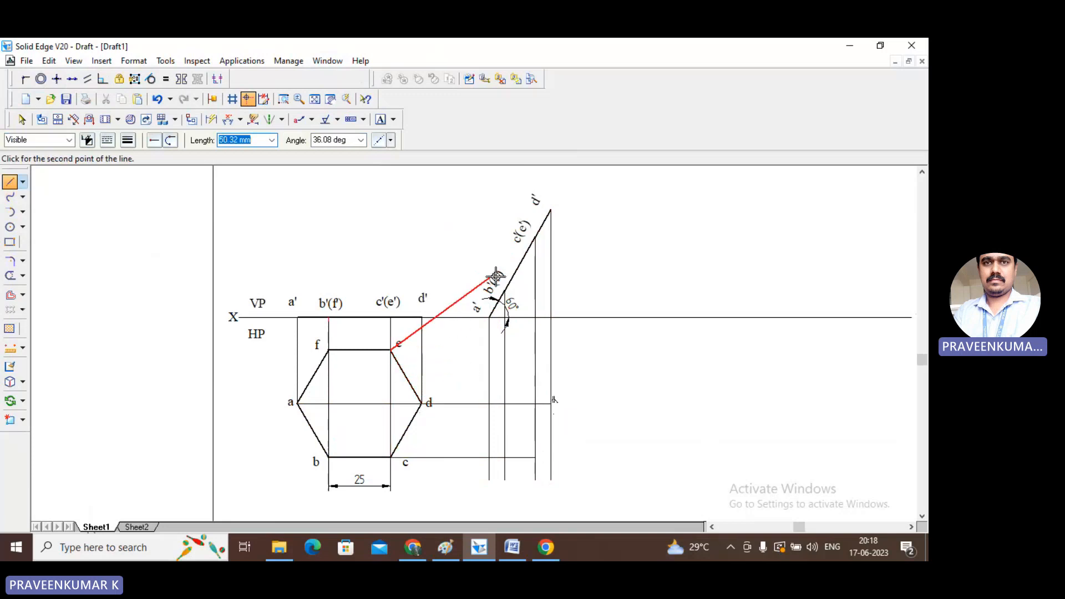
pyautogui.click(535, 350)
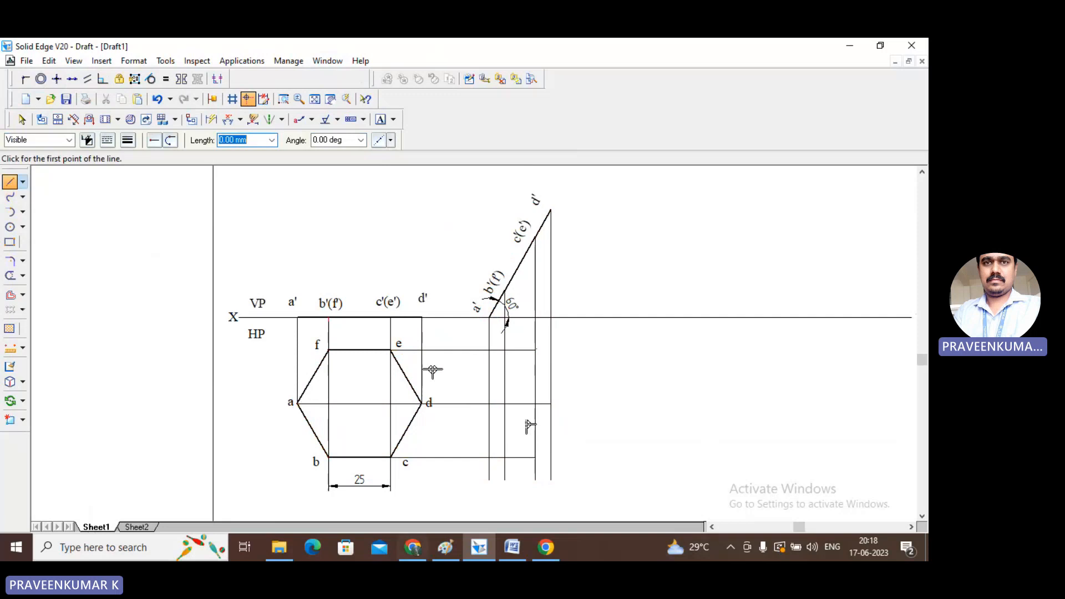
# - Trim the lower ends of the four vertical projectors back to the horizontal projectors they meet
pyautogui.click(21, 121)
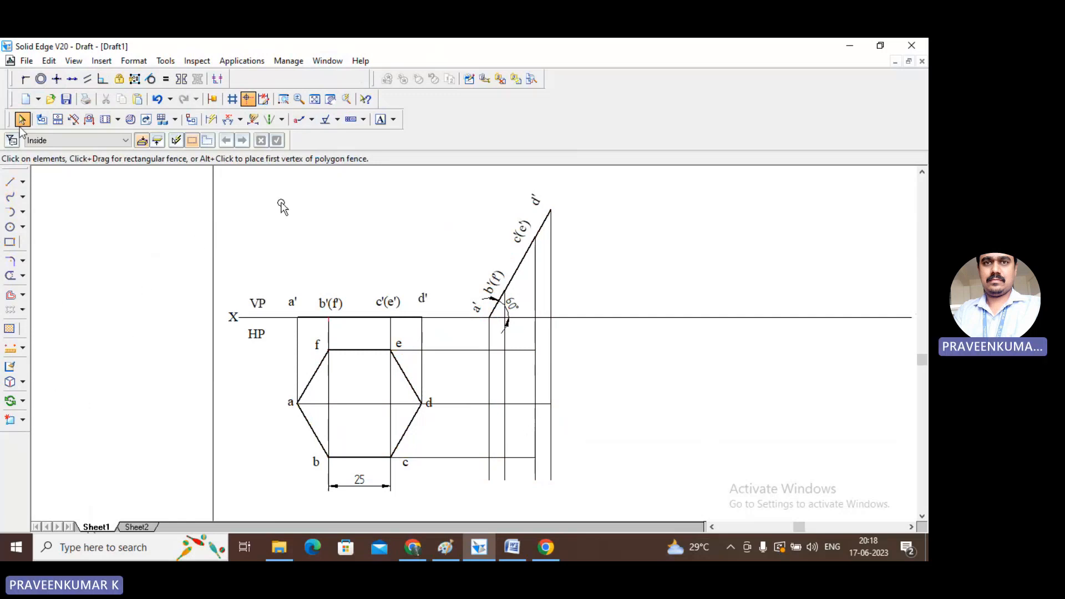
pyautogui.click(10, 276)
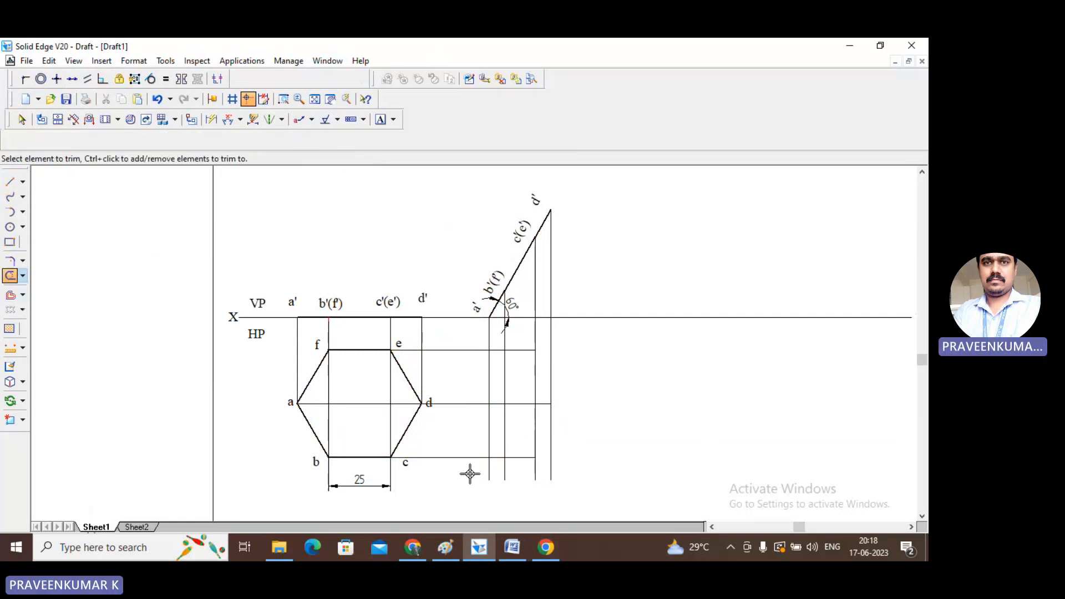
pyautogui.moveTo(470, 473); pyautogui.dragTo(582, 471)
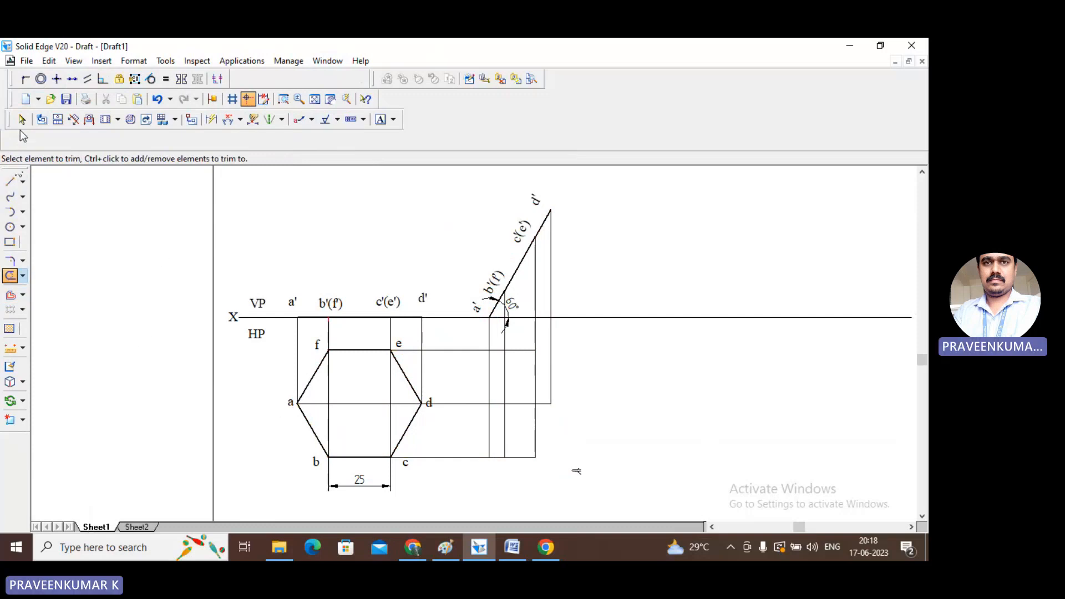
# - Set the line width for drawing the visible outline of the inclined lamina's top view
pyautogui.click(7, 182)
pyautogui.click(128, 139)
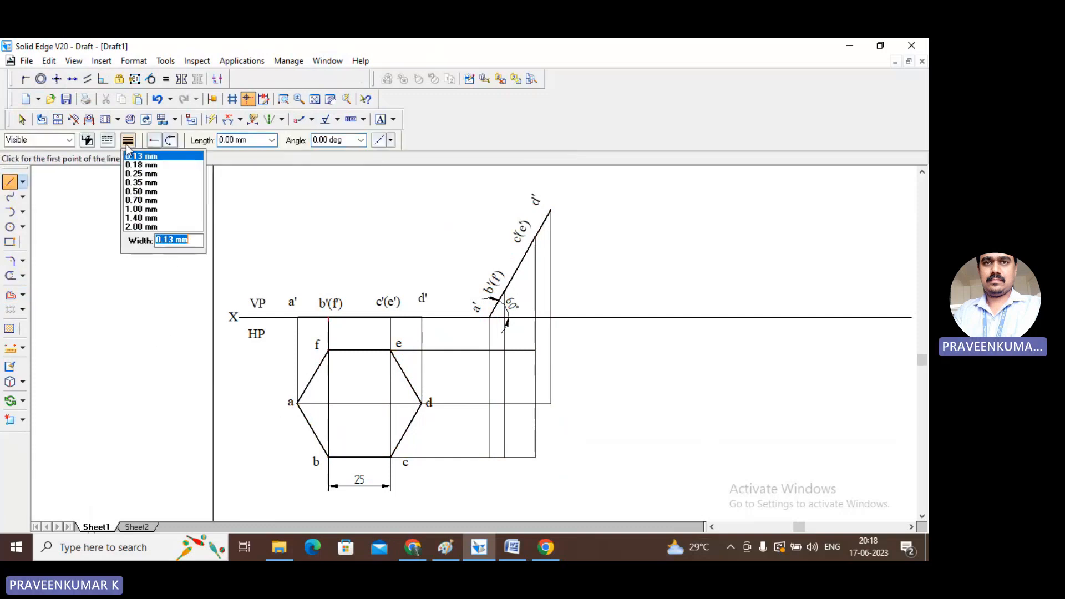
pyautogui.press('Return')
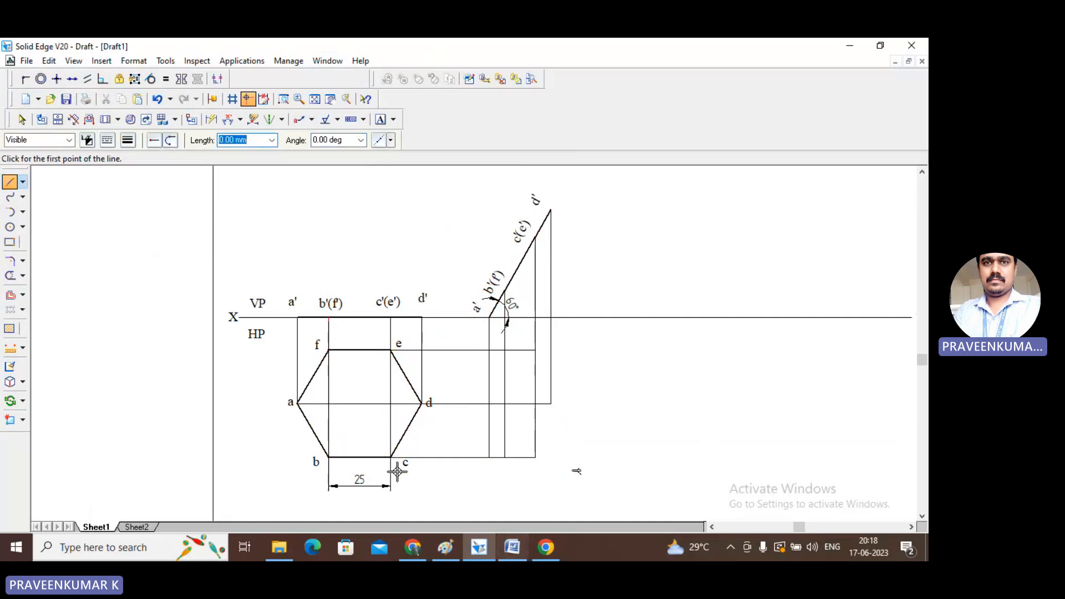
pyautogui.click(489, 405)
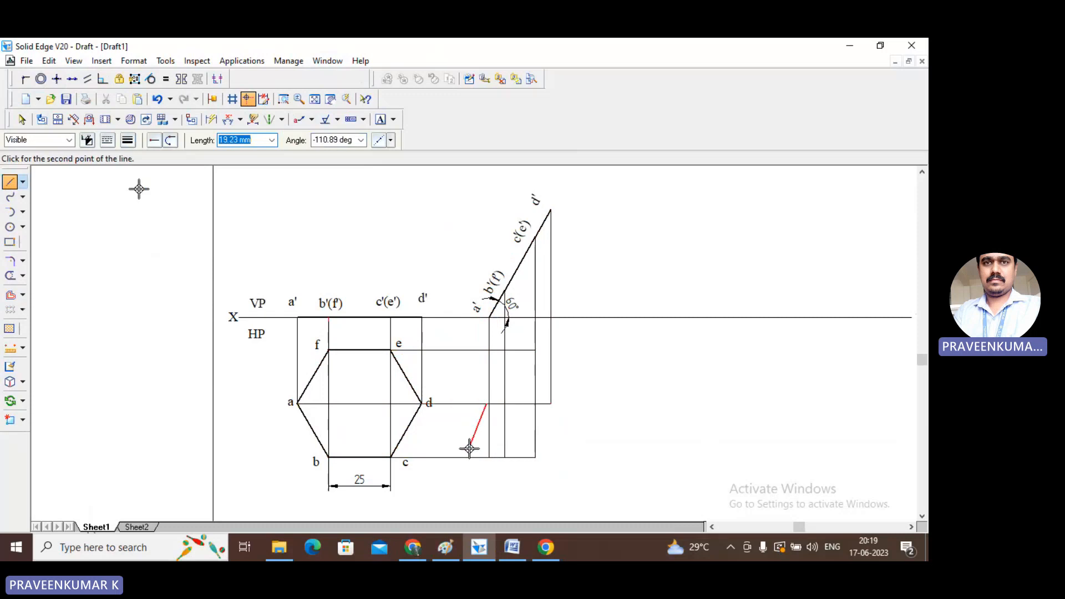
pyautogui.rightClick(464, 427)
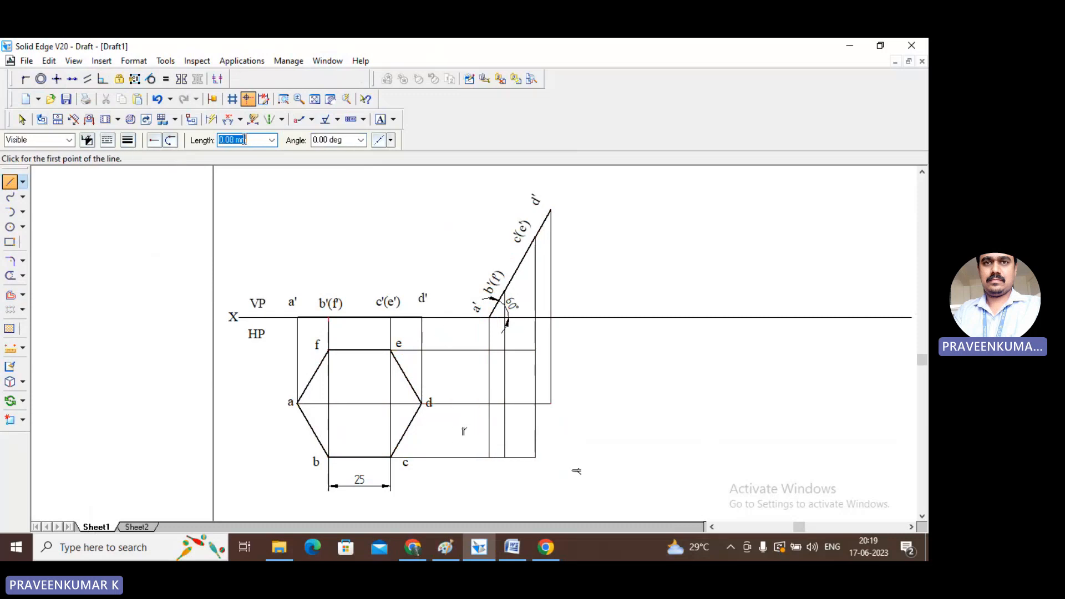
# - Draw edge ab of the inclined lamina's top view between the intersections of the a and b projectors
pyautogui.click(283, 99)
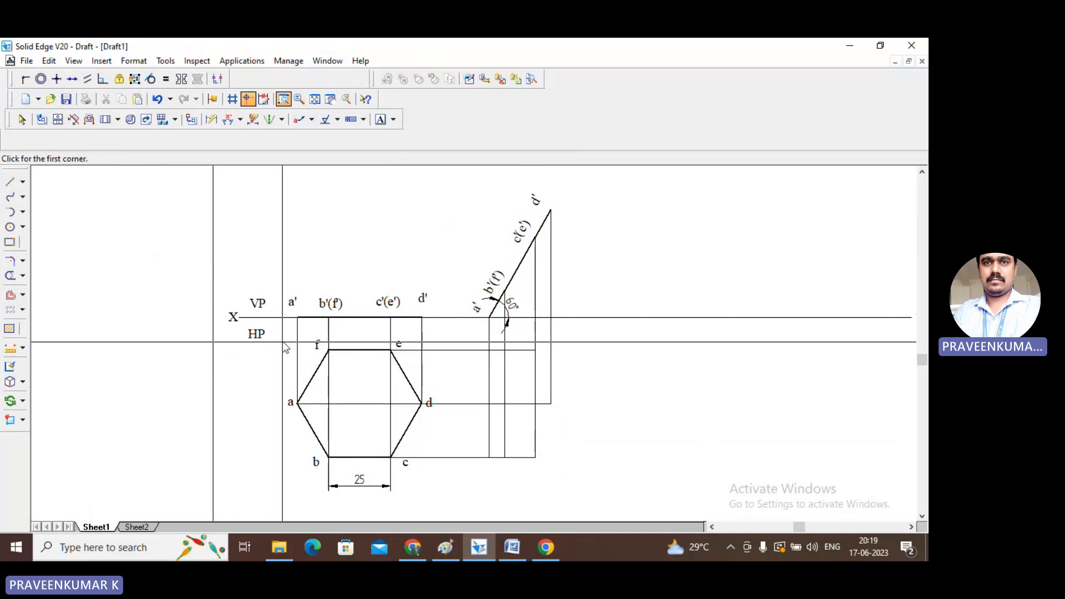
pyautogui.moveTo(282, 330); pyautogui.dragTo(617, 492)
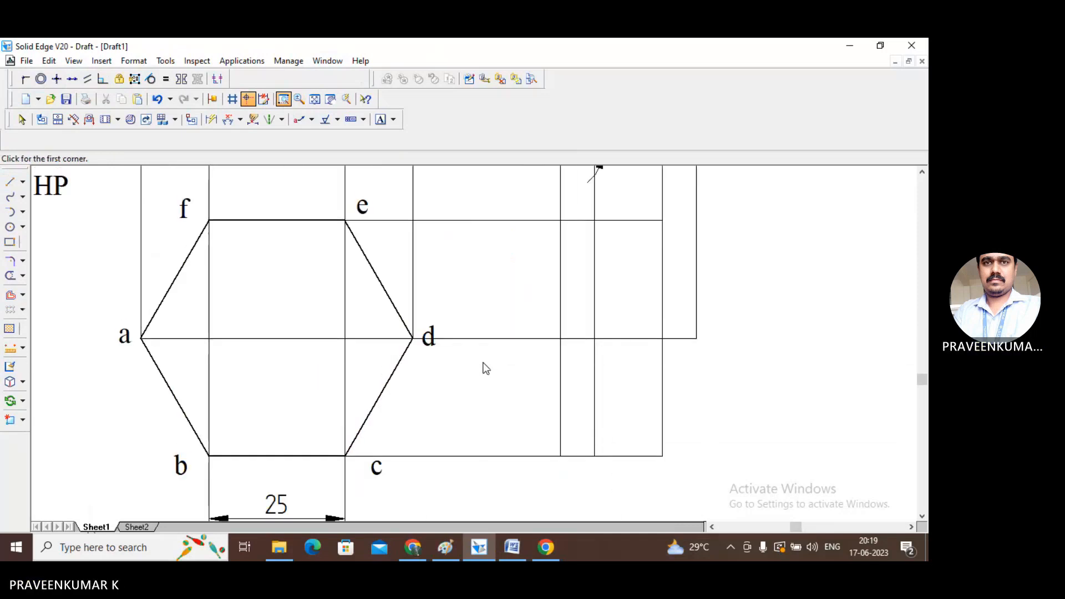
pyautogui.scroll(6, 483, 364)
pyautogui.scroll(-3, 484, 363)
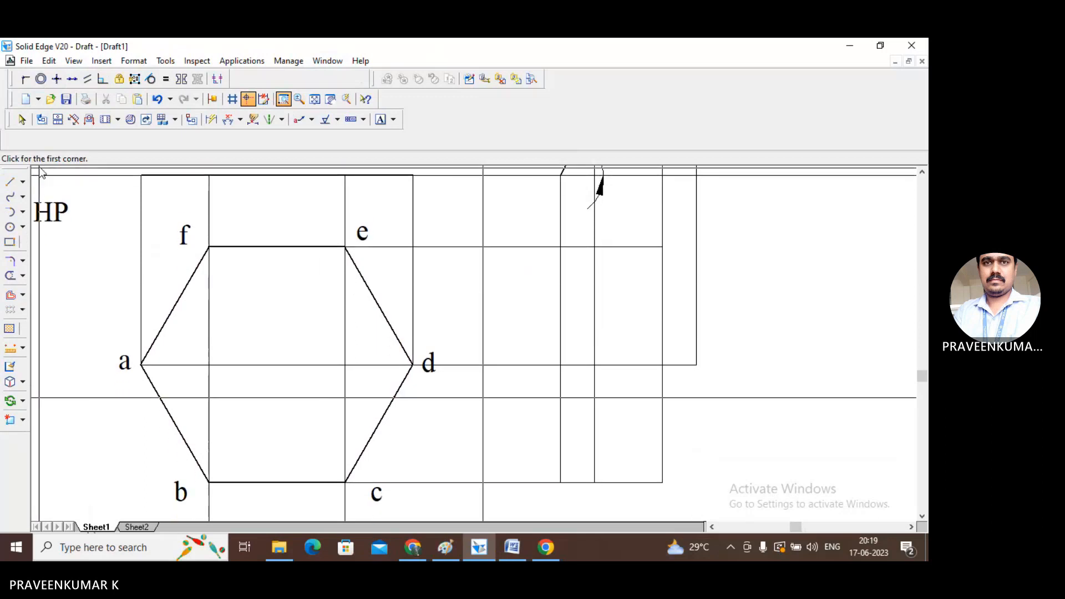
pyautogui.click(21, 119)
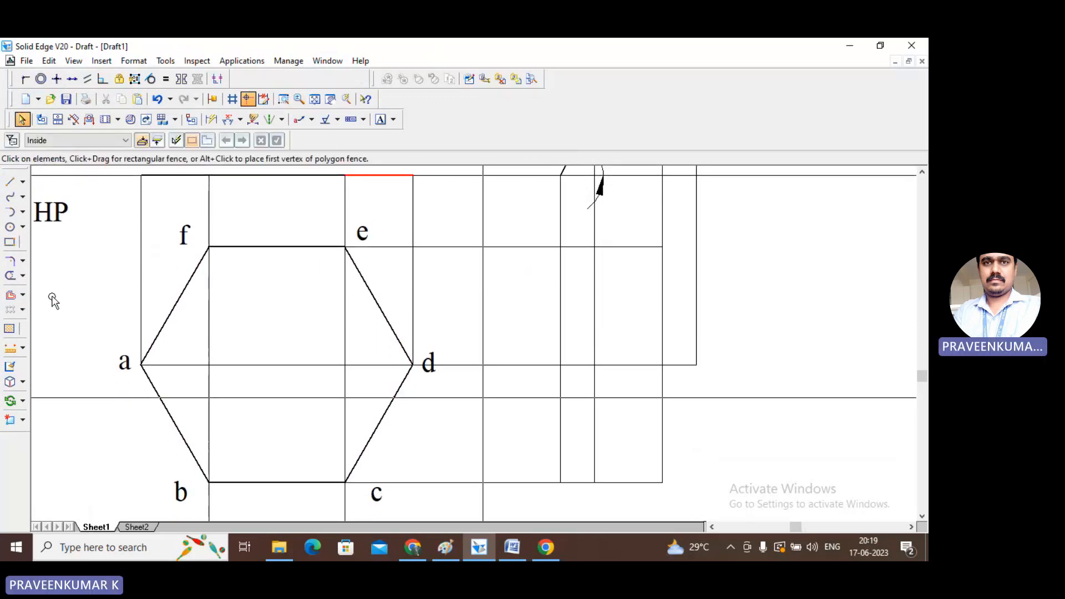
pyautogui.click(10, 181)
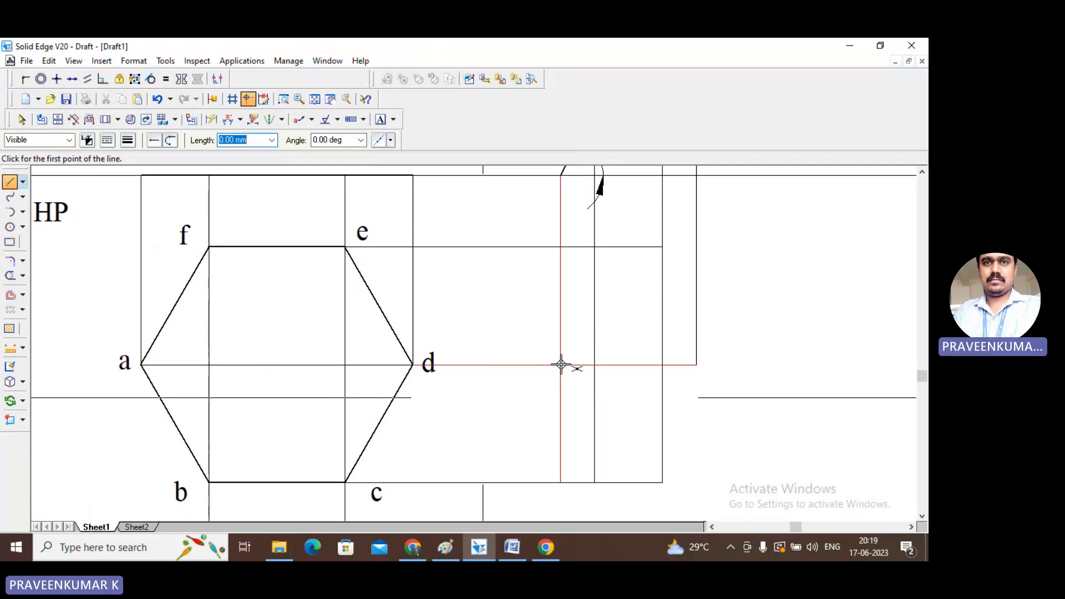
pyautogui.click(561, 364)
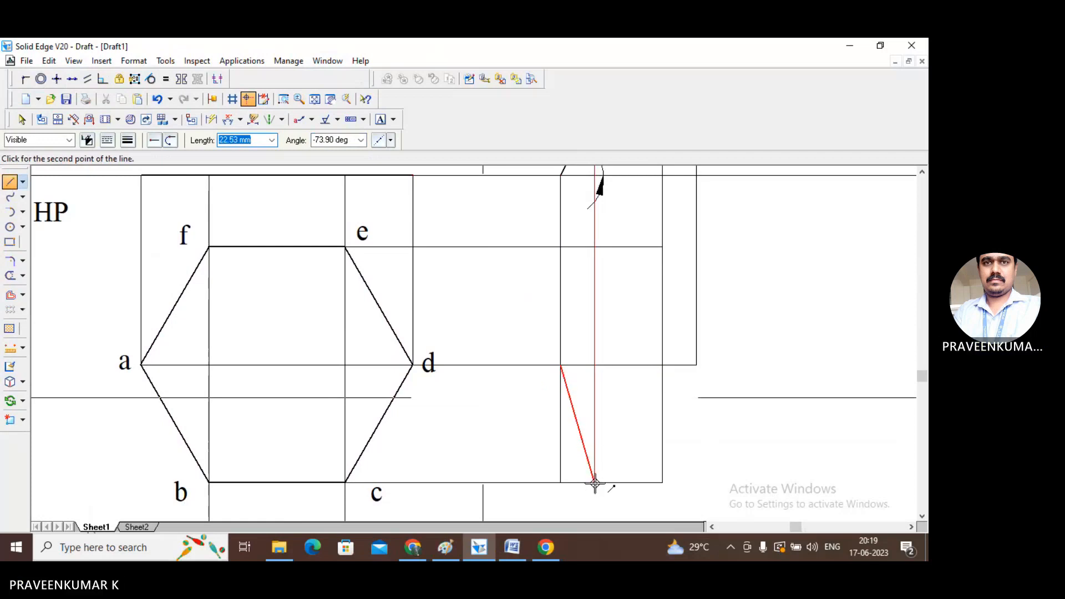
pyautogui.scroll(5, 628, 366)
pyautogui.scroll(-2, 621, 375)
pyautogui.scroll(-4, 617, 381)
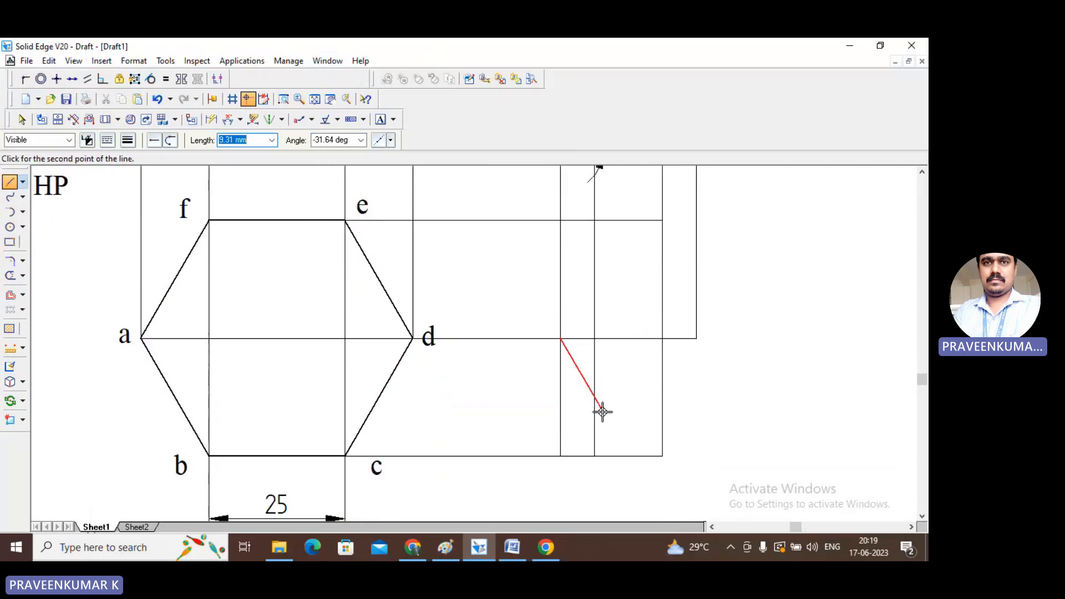
pyautogui.click(594, 456)
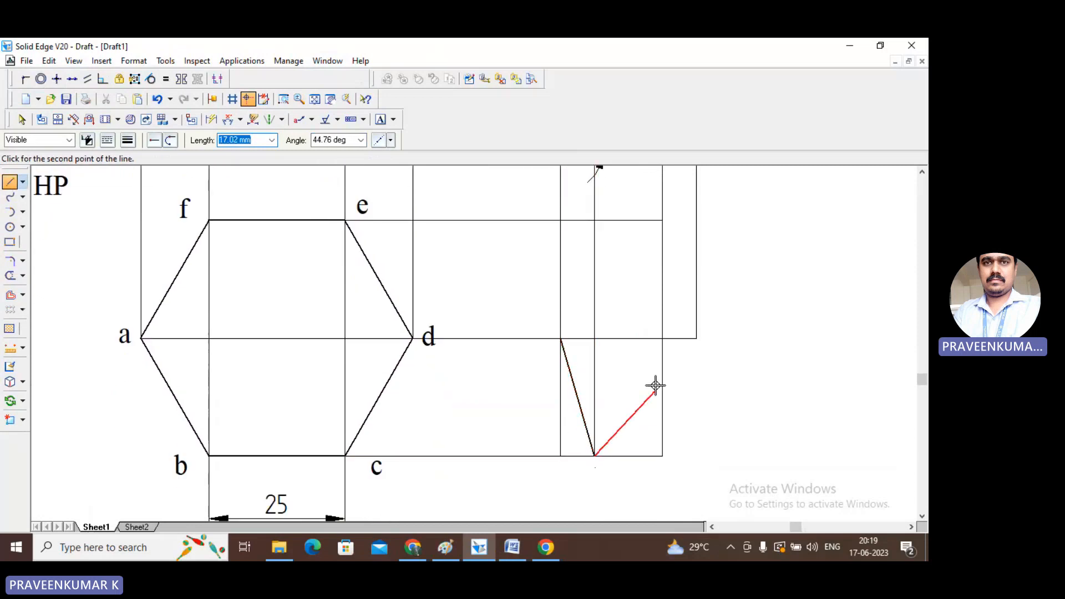
# - Draw edges bc, cd, de, ef and fa through the matching projector intersections, closing the second top view's outline
pyautogui.scroll(4, 646, 393)
pyautogui.scroll(-2, 648, 395)
pyautogui.scroll(10, 648, 395)
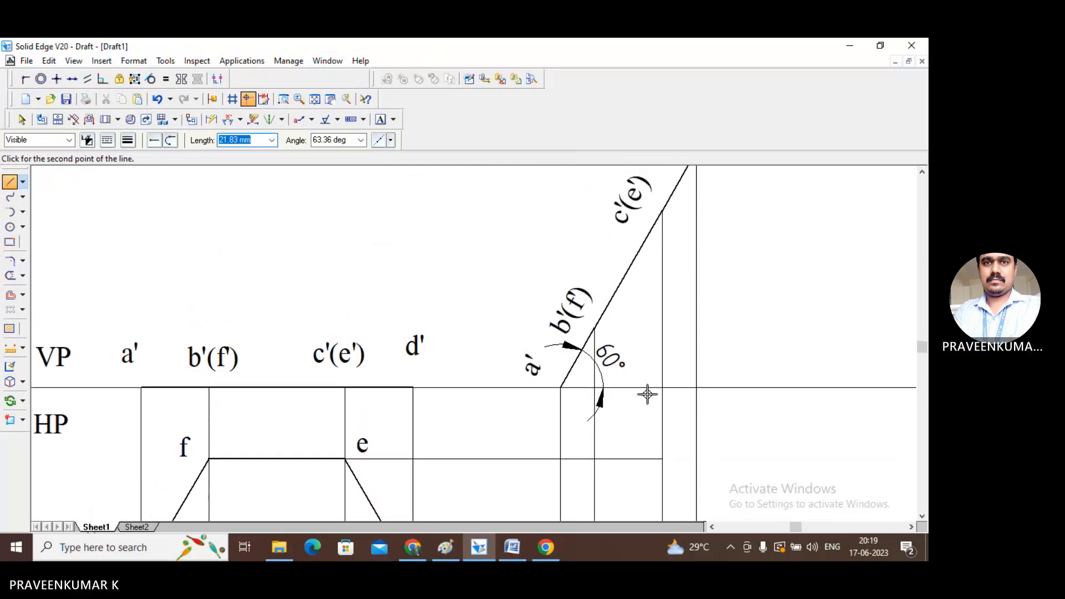
pyautogui.scroll(-10, 647, 394)
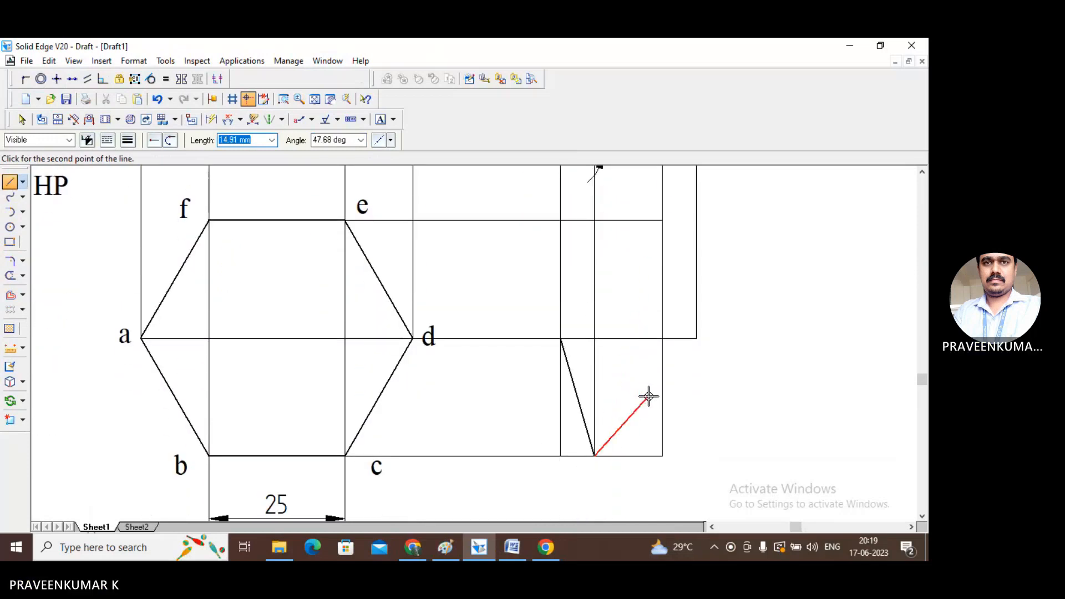
pyautogui.click(663, 456)
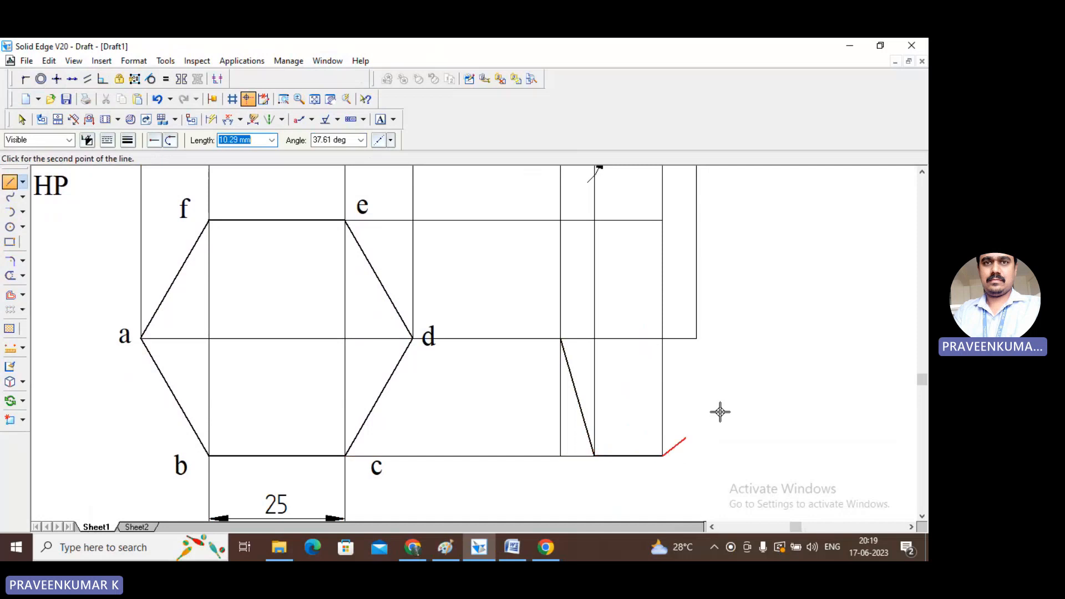
pyautogui.click(697, 337)
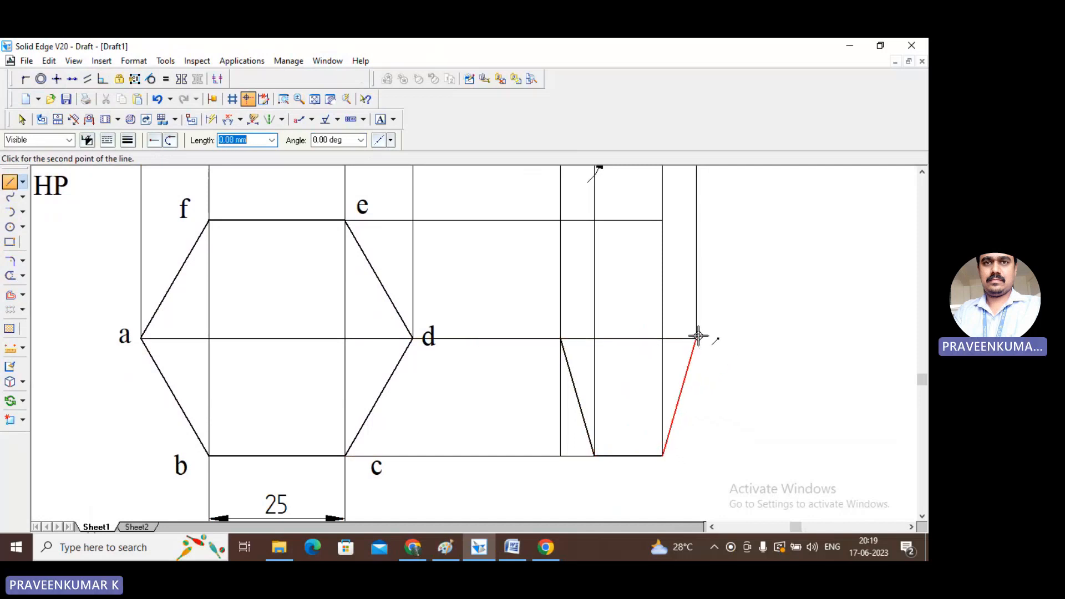
pyautogui.click(664, 221)
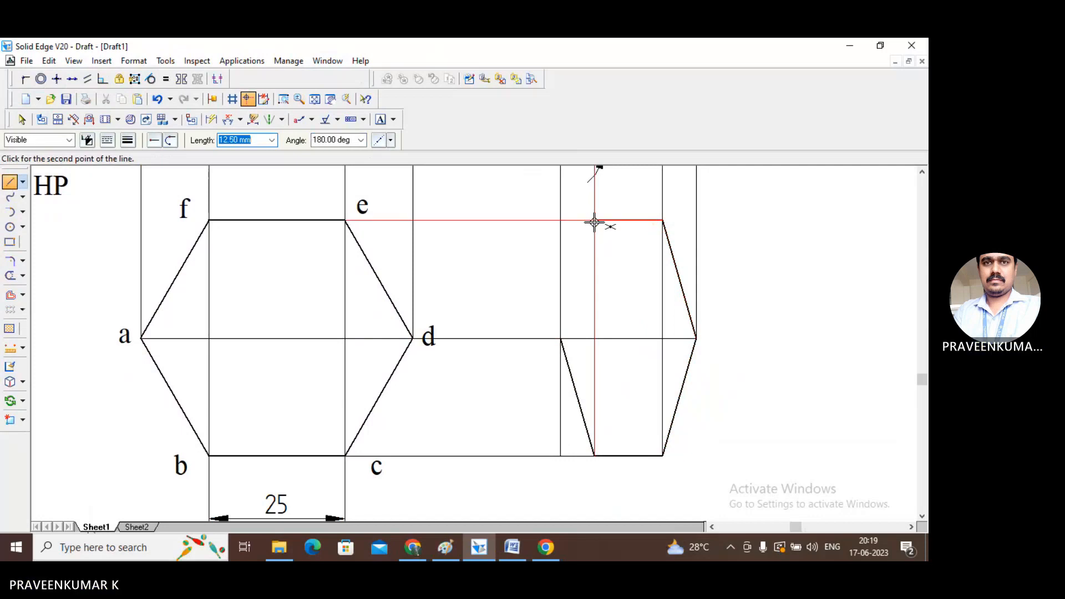
pyautogui.click(594, 221)
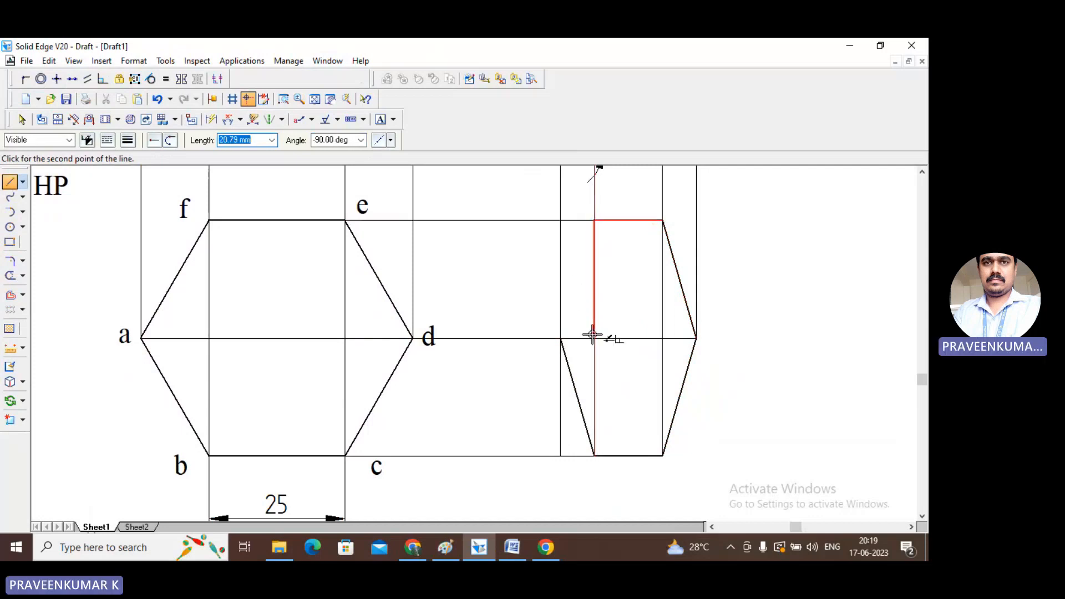
pyautogui.click(562, 339)
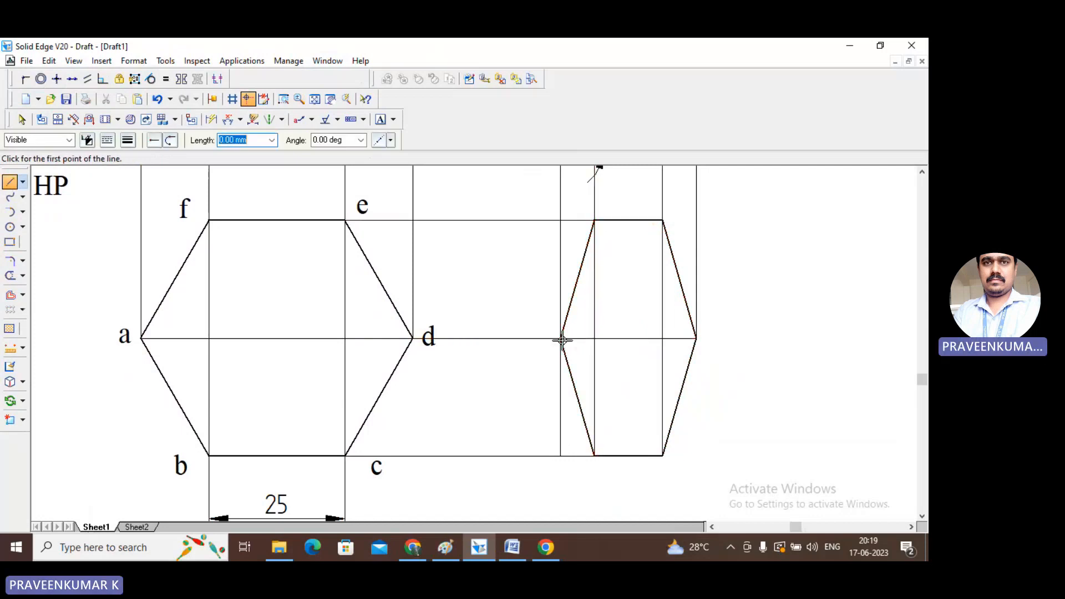
# - Place separate text labels a, b, c, d, e and f in the blank area beside the second top view
pyautogui.click(332, 99)
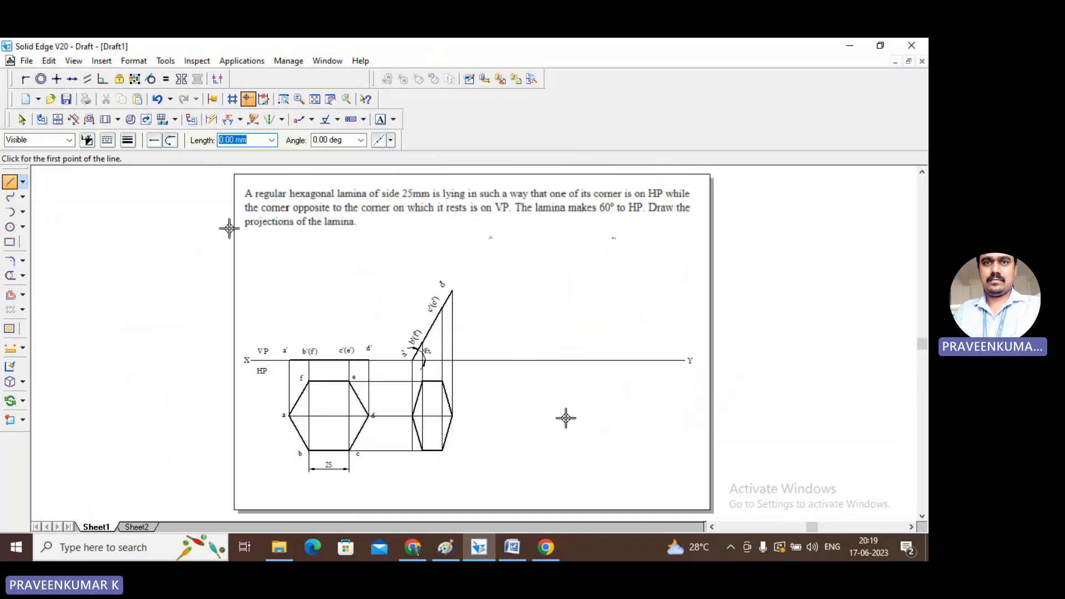
pyautogui.click(284, 99)
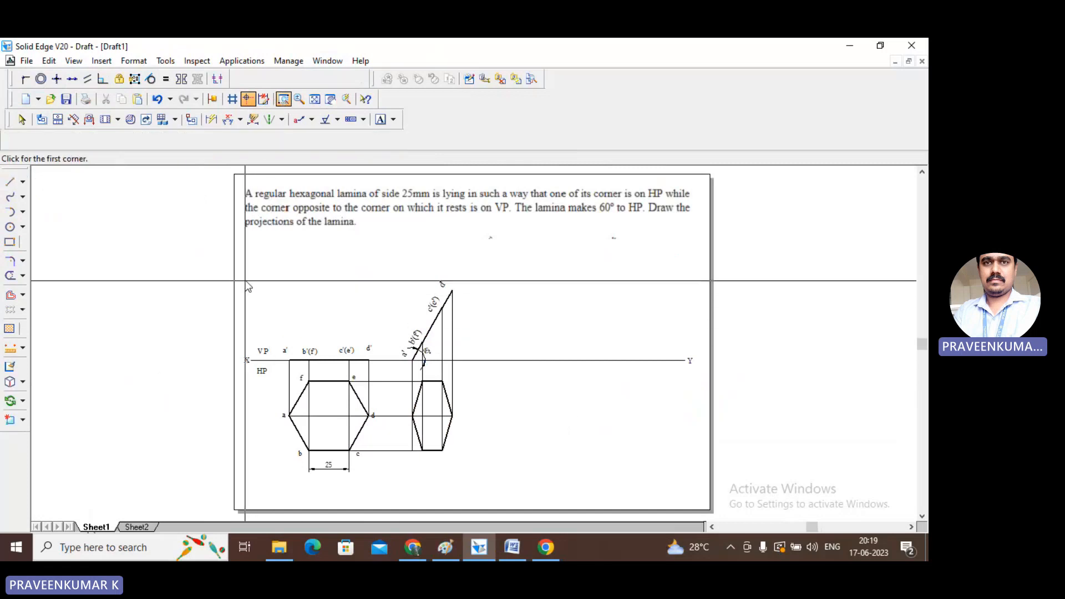
pyautogui.moveTo(245, 272); pyautogui.dragTo(701, 486)
pyautogui.click(22, 119)
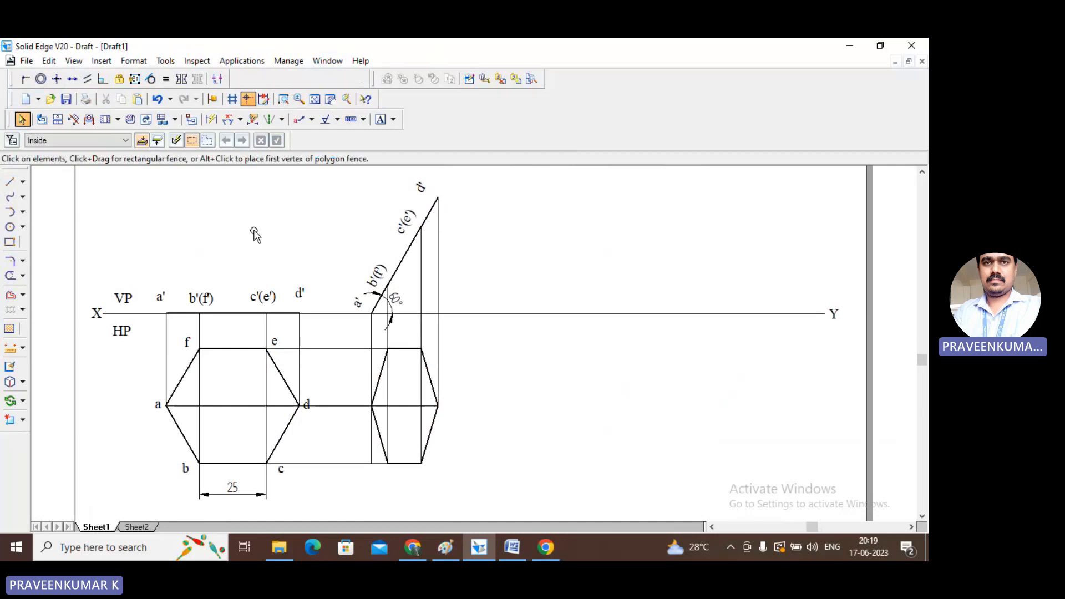
pyautogui.click(380, 119)
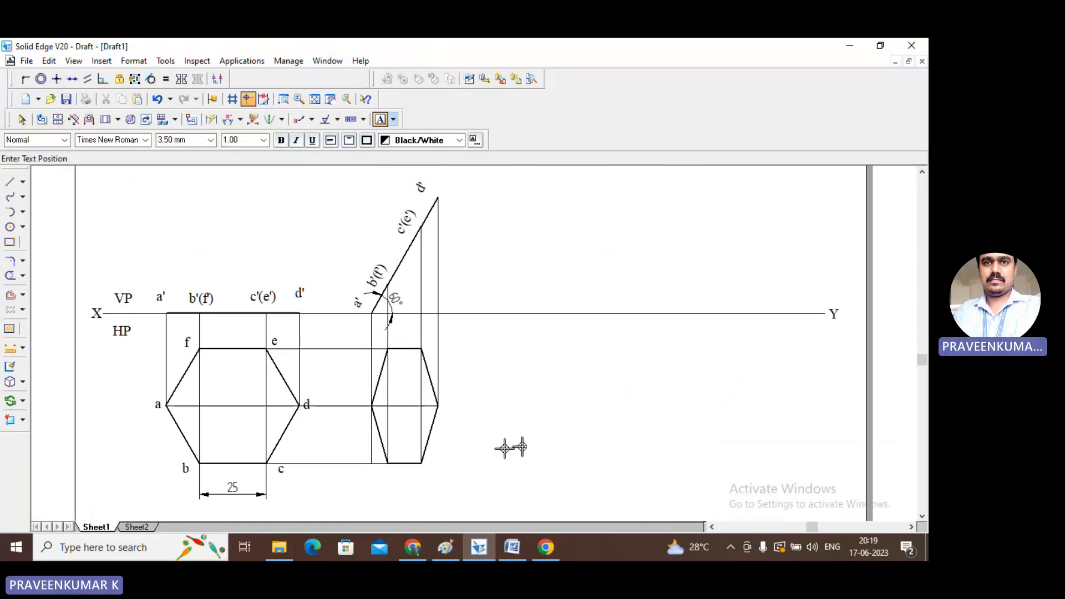
pyautogui.click(516, 445)
pyautogui.write('a')
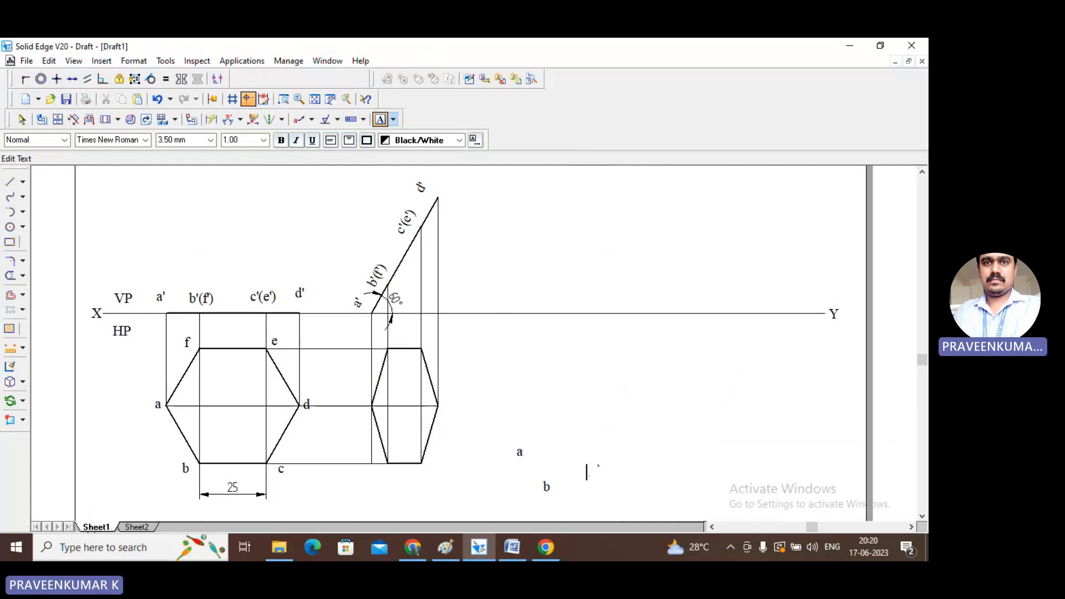
pyautogui.click(570, 437)
pyautogui.write('d')
pyautogui.click(536, 411)
pyautogui.write('e')
pyautogui.click(502, 420)
pyautogui.write('f')
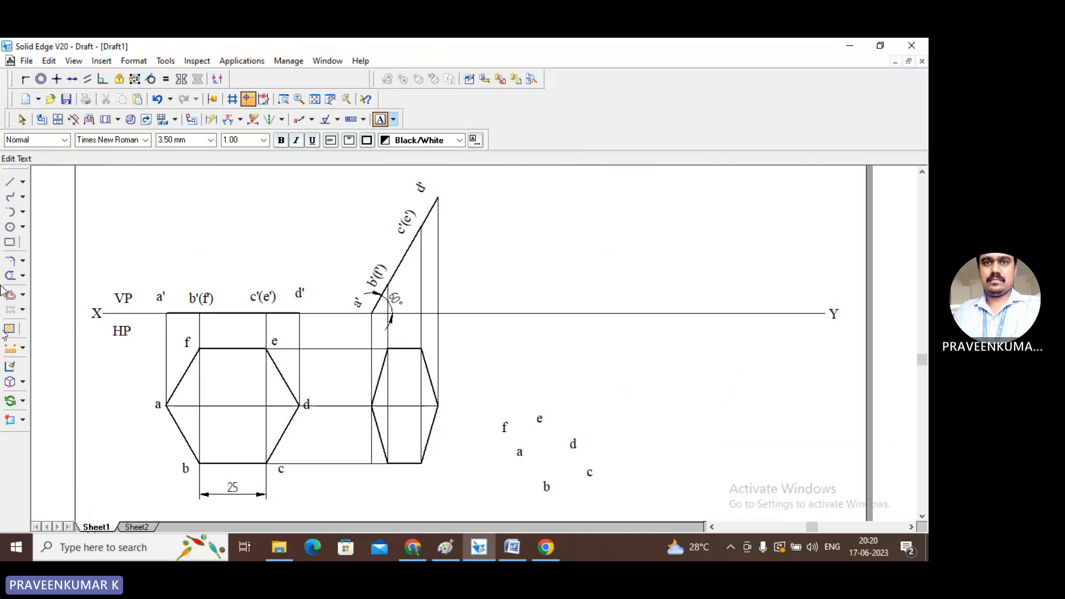
# - Move labels a, b and c to the left and lower corners of the second top view
pyautogui.click(22, 119)
pyautogui.moveTo(522, 466); pyautogui.dragTo(364, 414)
pyautogui.moveTo(547, 501); pyautogui.dragTo(383, 488)
pyautogui.moveTo(594, 484); pyautogui.dragTo(425, 473)
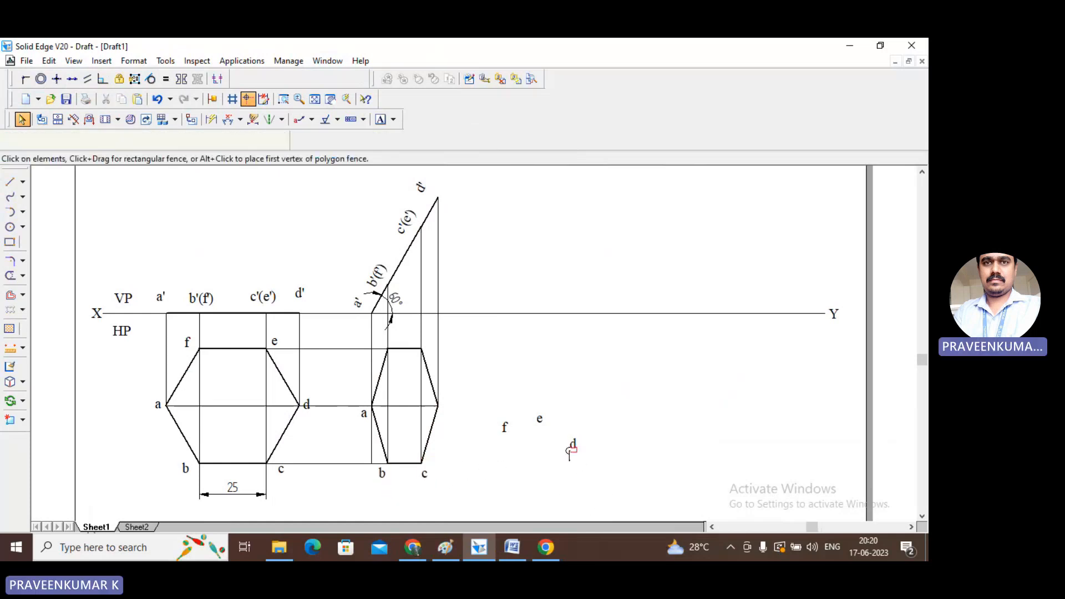
# - Move labels d, e and f to the right and upper corners of the second top view
pyautogui.moveTo(573, 444); pyautogui.dragTo(446, 422)
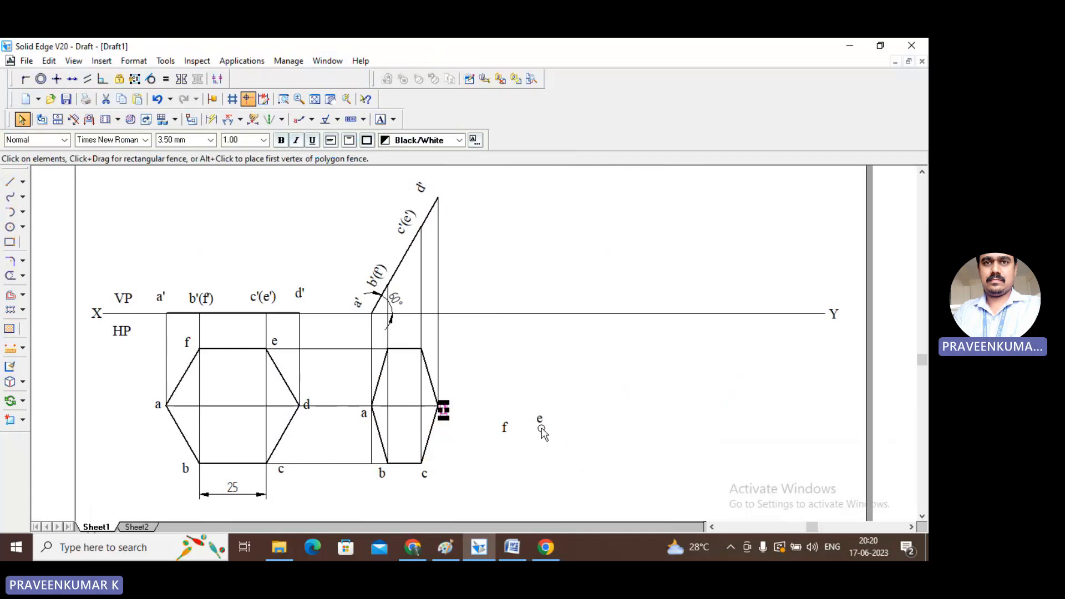
pyautogui.moveTo(542, 429); pyautogui.dragTo(430, 353)
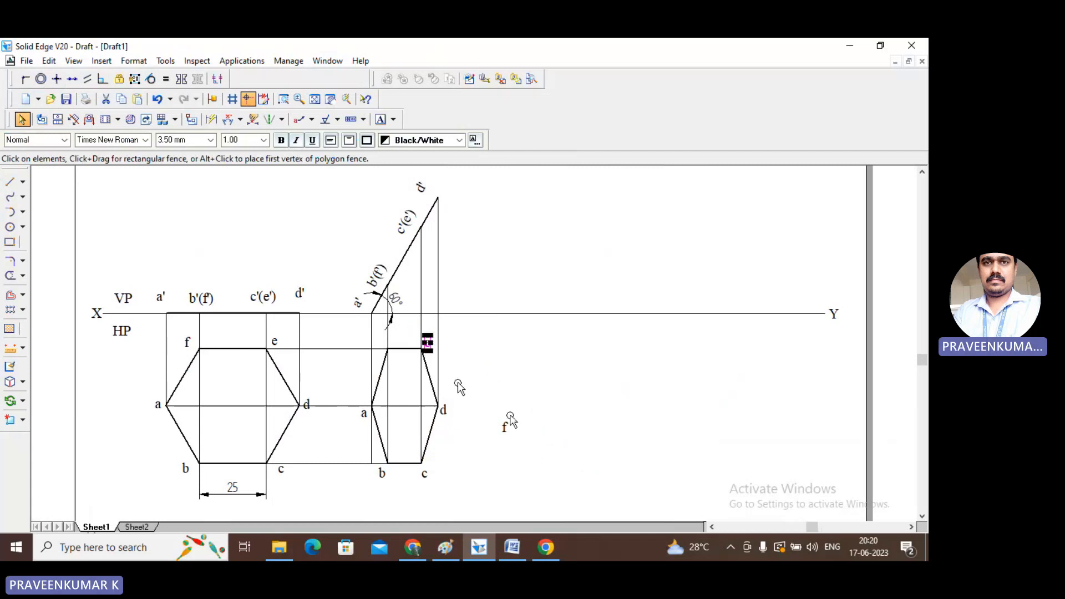
pyautogui.moveTo(510, 436); pyautogui.dragTo(387, 351)
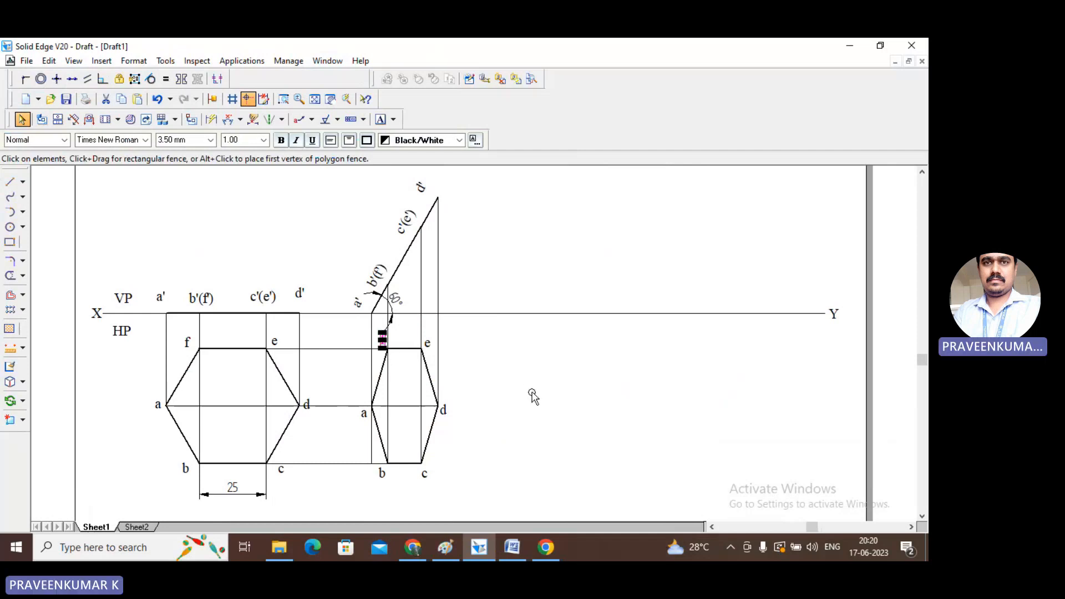
pyautogui.click(533, 396)
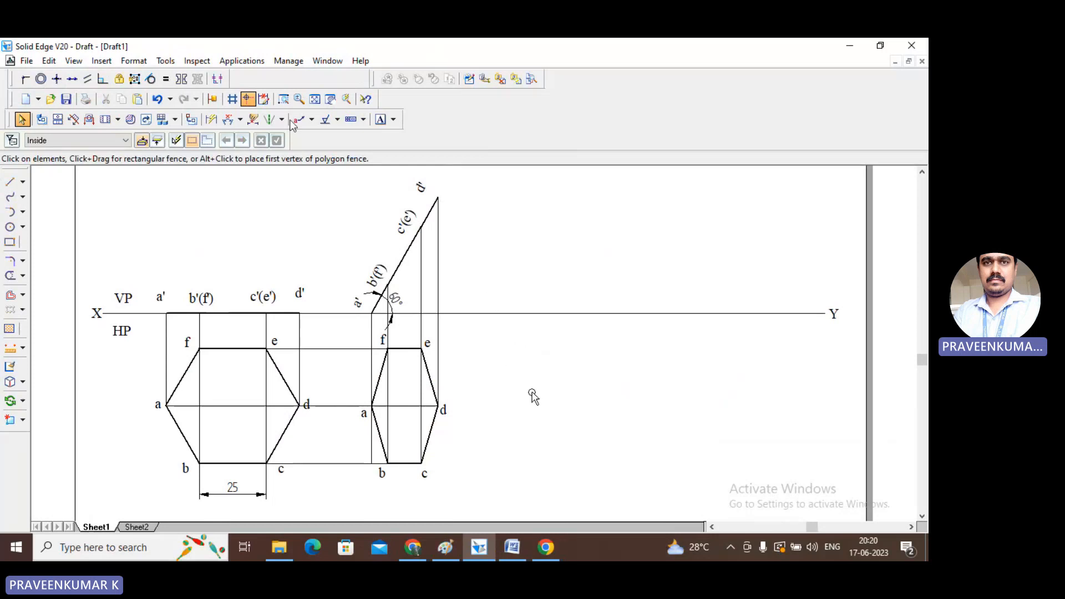
pyautogui.click(315, 99)
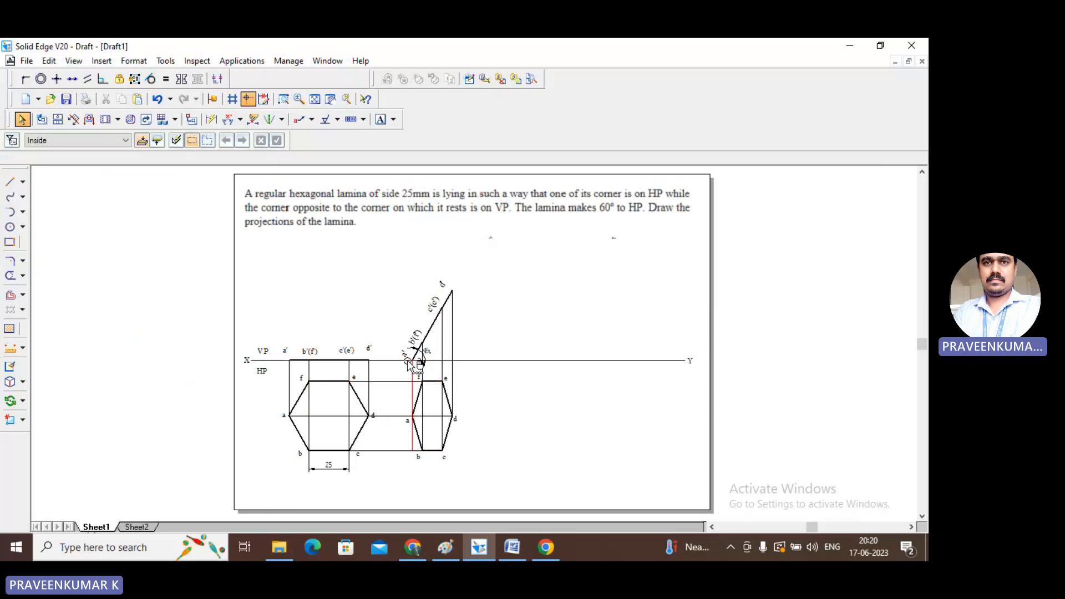
pyautogui.click(283, 415)
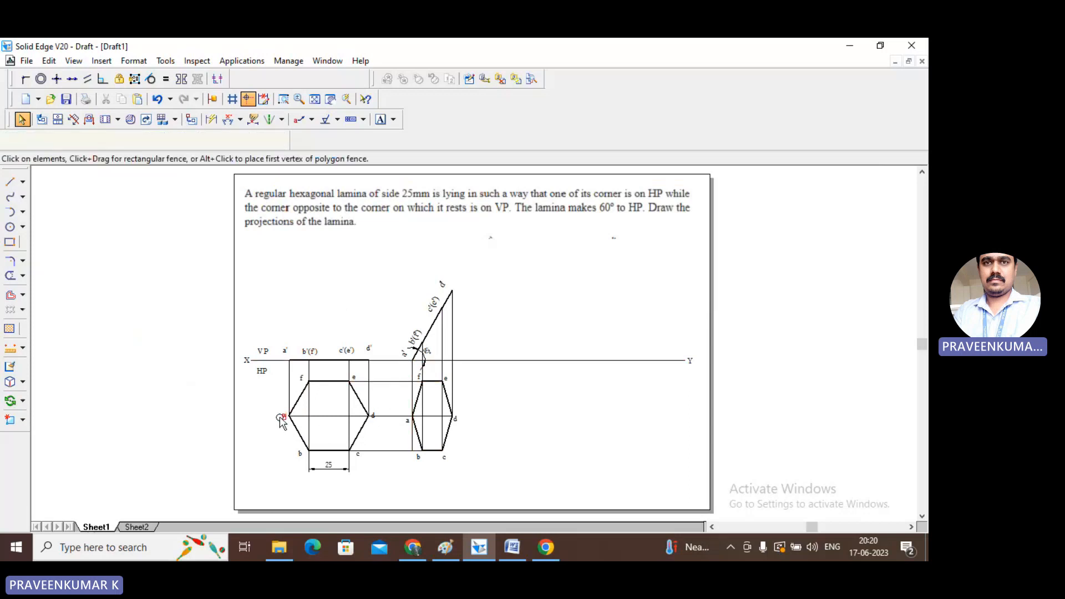
pyautogui.click(378, 431)
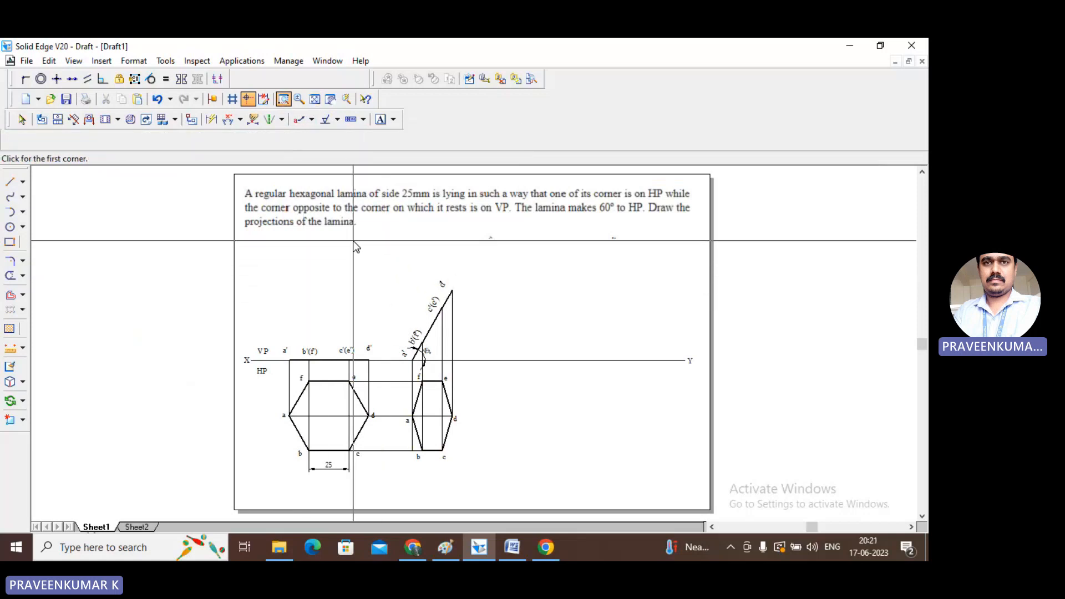
pyautogui.moveTo(357, 240); pyautogui.dragTo(660, 488)
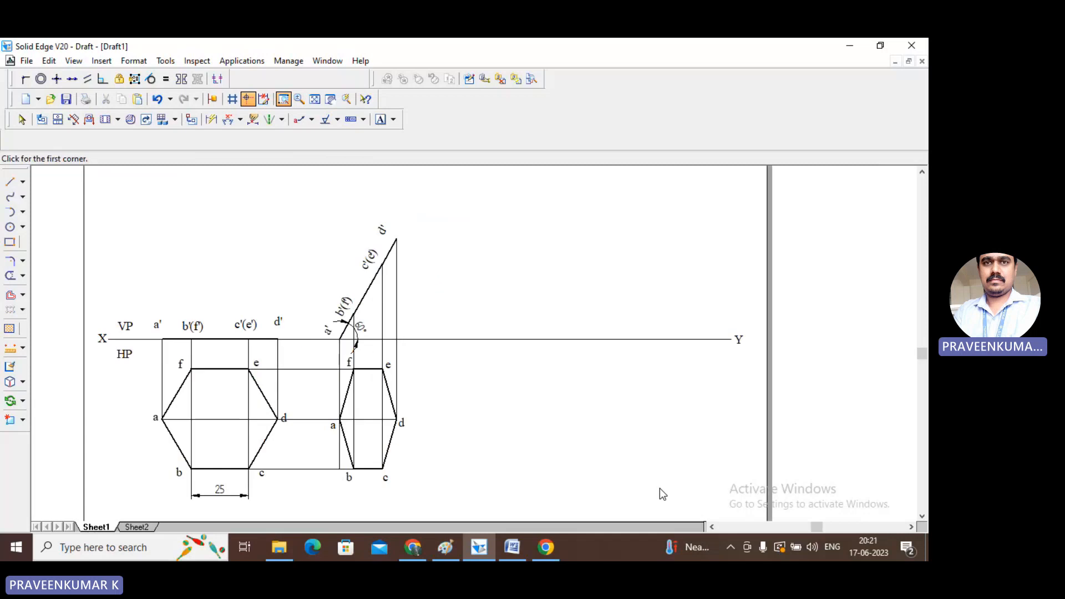
pyautogui.click(21, 120)
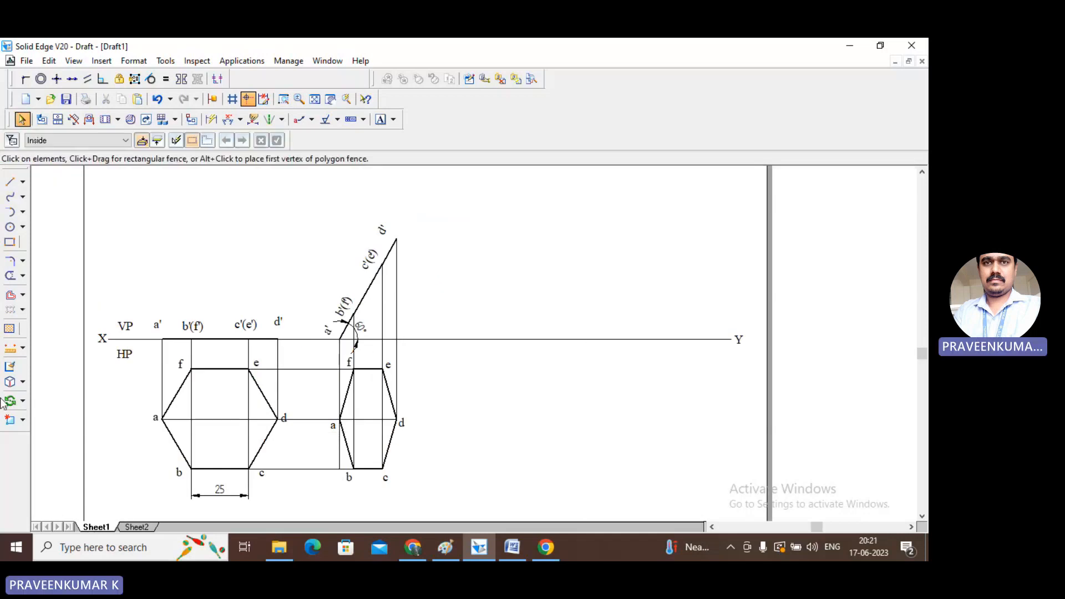
# - Copy the second top view with its labels to the blank area near Y, placing corner d on the XY line
pyautogui.click(23, 402)
pyautogui.click(56, 402)
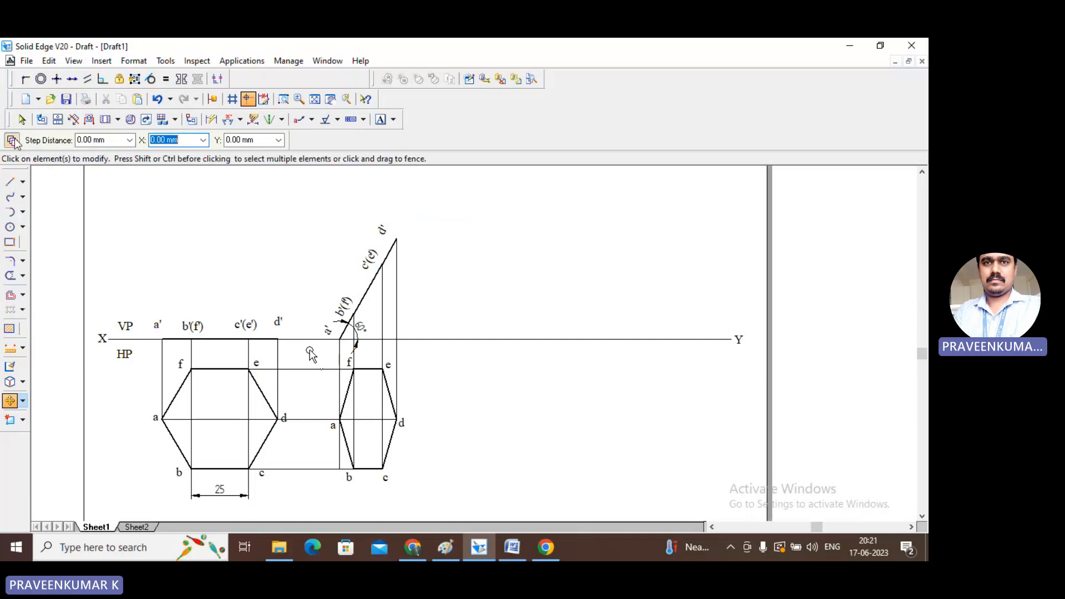
pyautogui.moveTo(309, 354); pyautogui.dragTo(445, 495)
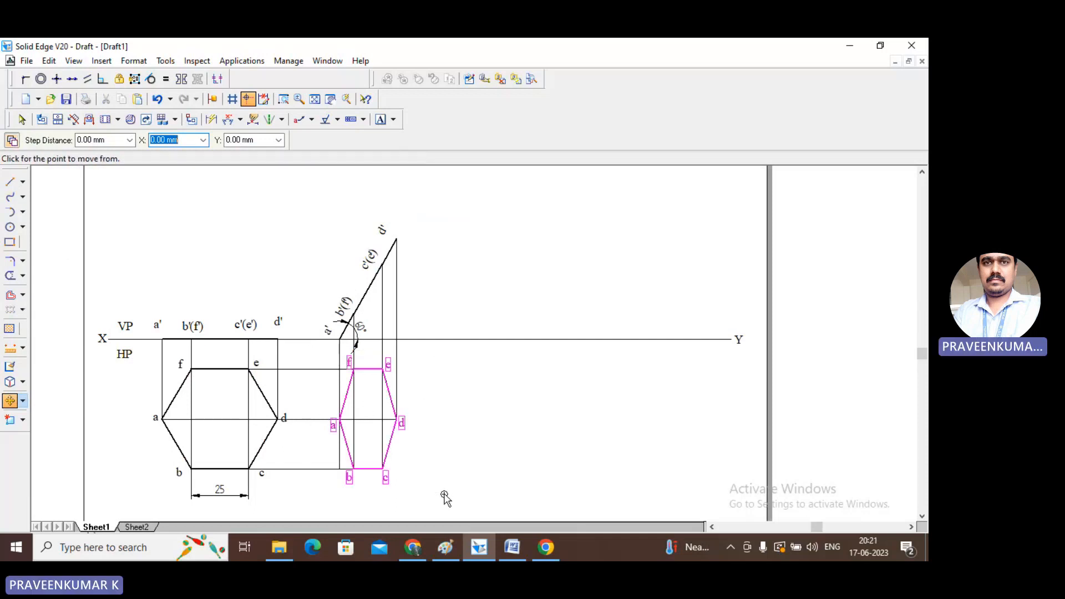
pyautogui.click(395, 420)
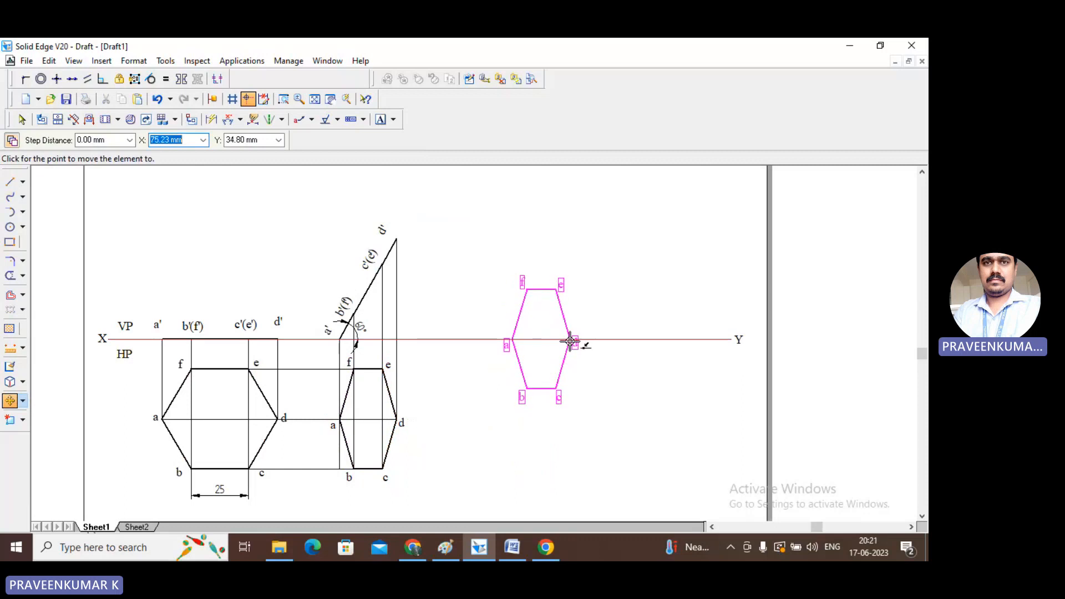
pyautogui.click(571, 340)
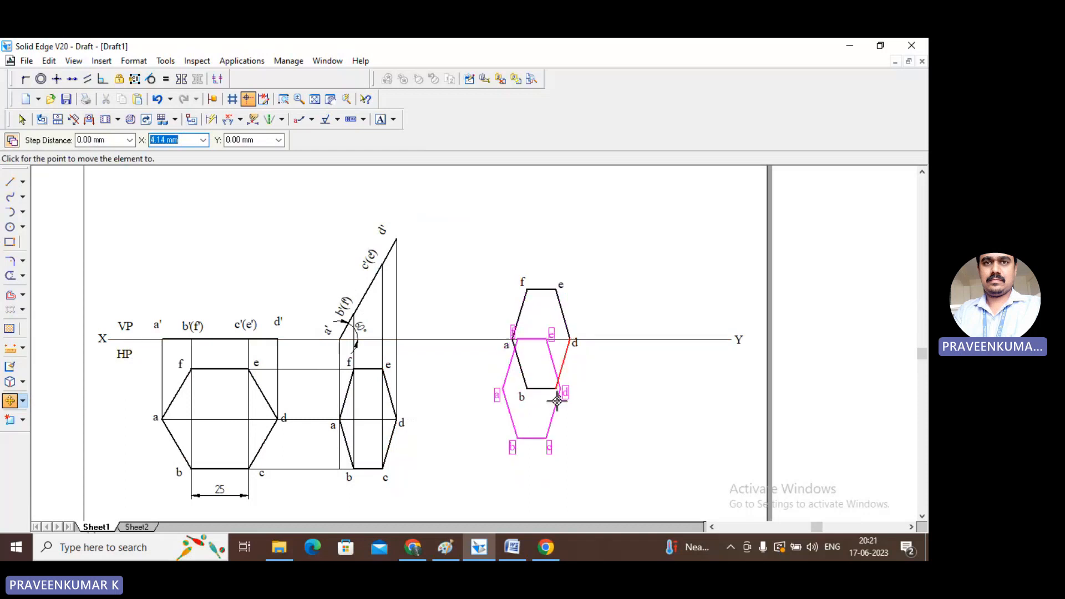
# - Rotate the copied top view 90° about corner d, placing a vertically below d, and move label d just inside the outline
pyautogui.click(23, 400)
pyautogui.click(58, 419)
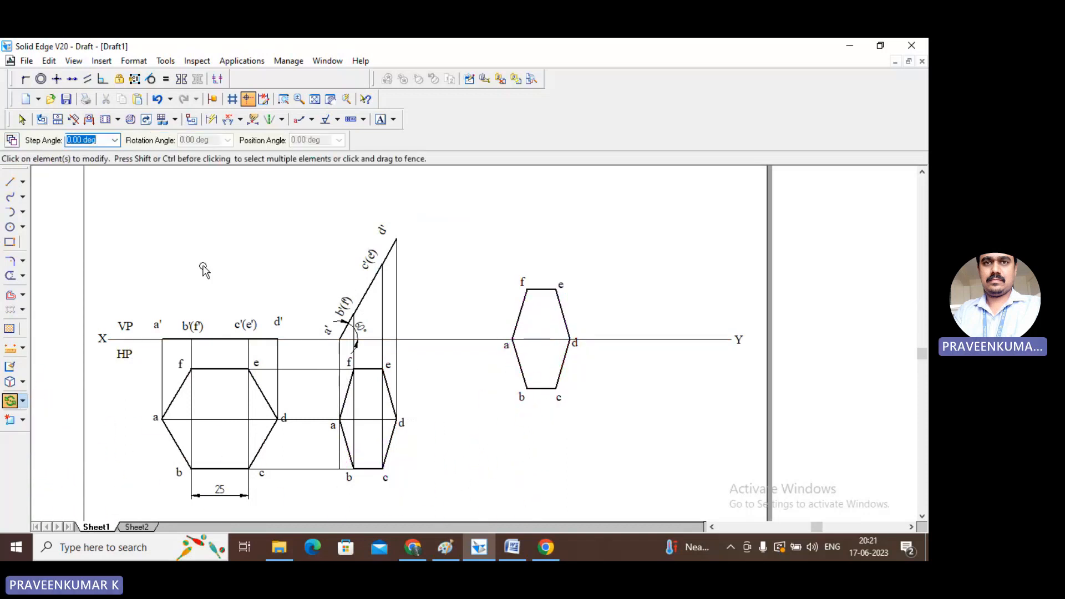
pyautogui.moveTo(472, 249); pyautogui.dragTo(626, 443)
pyautogui.rightClick(624, 442)
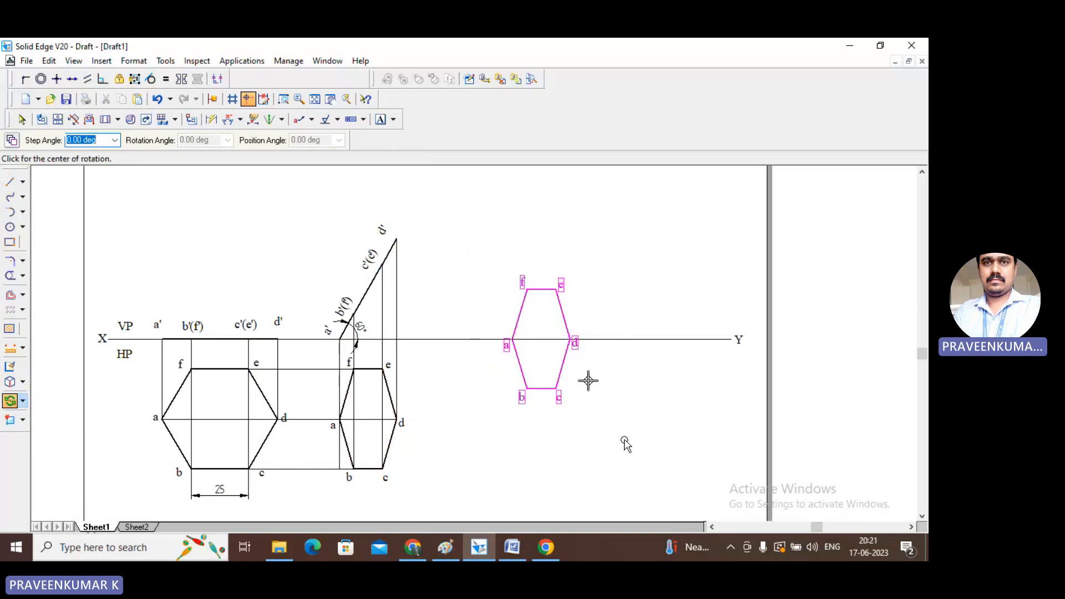
pyautogui.click(570, 339)
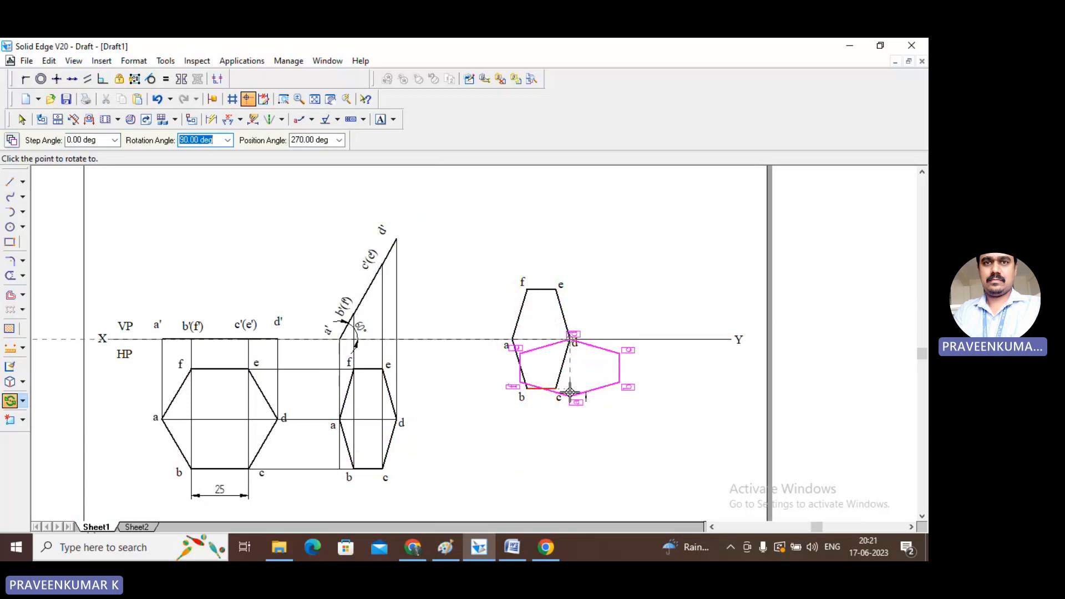
pyautogui.click(570, 393)
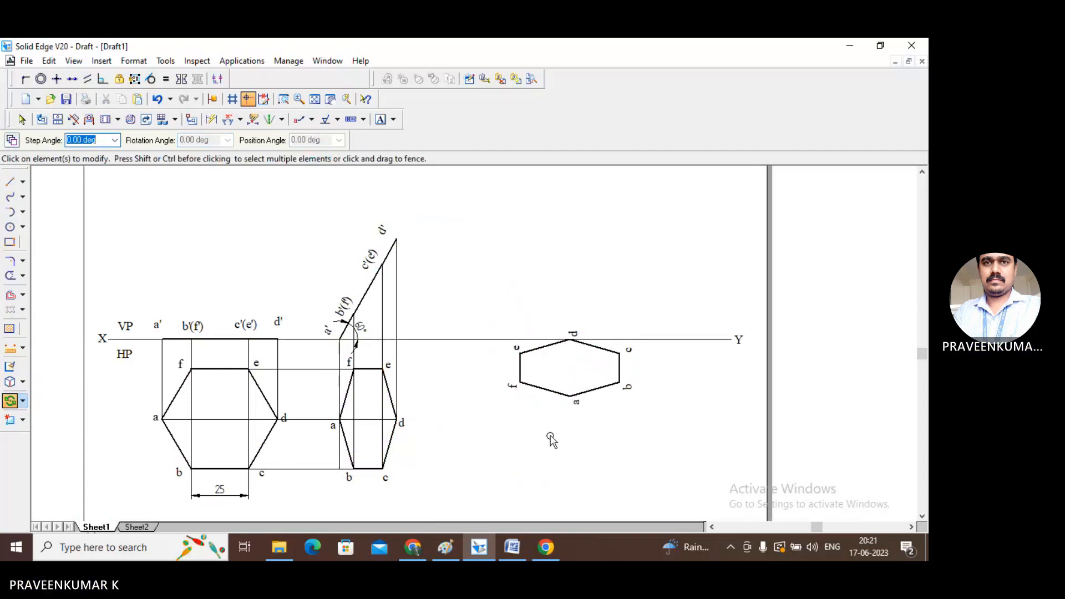
pyautogui.press('Escape')
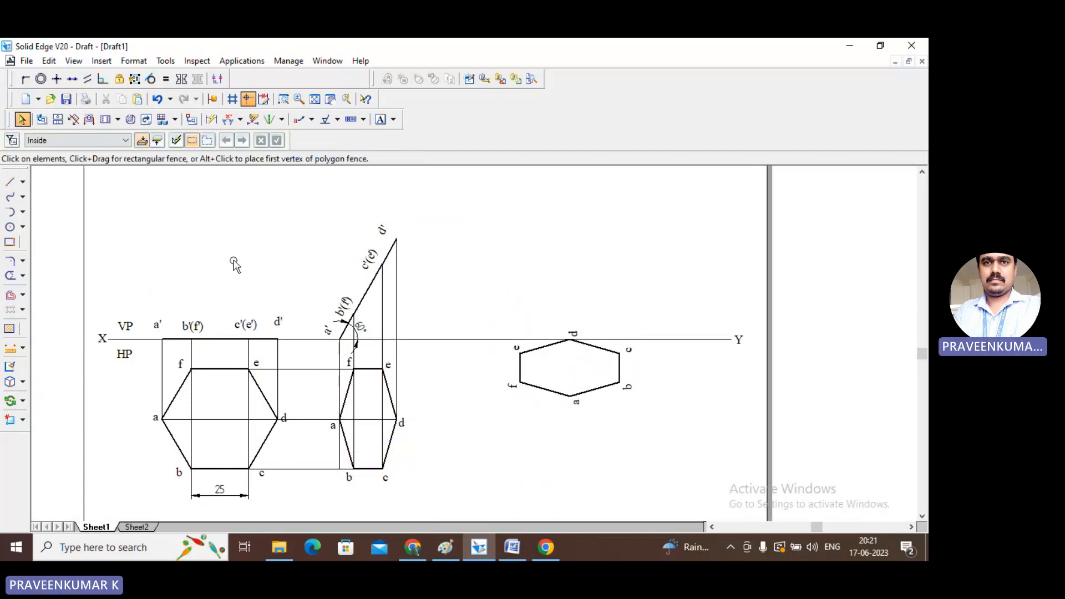
pyautogui.click(577, 333)
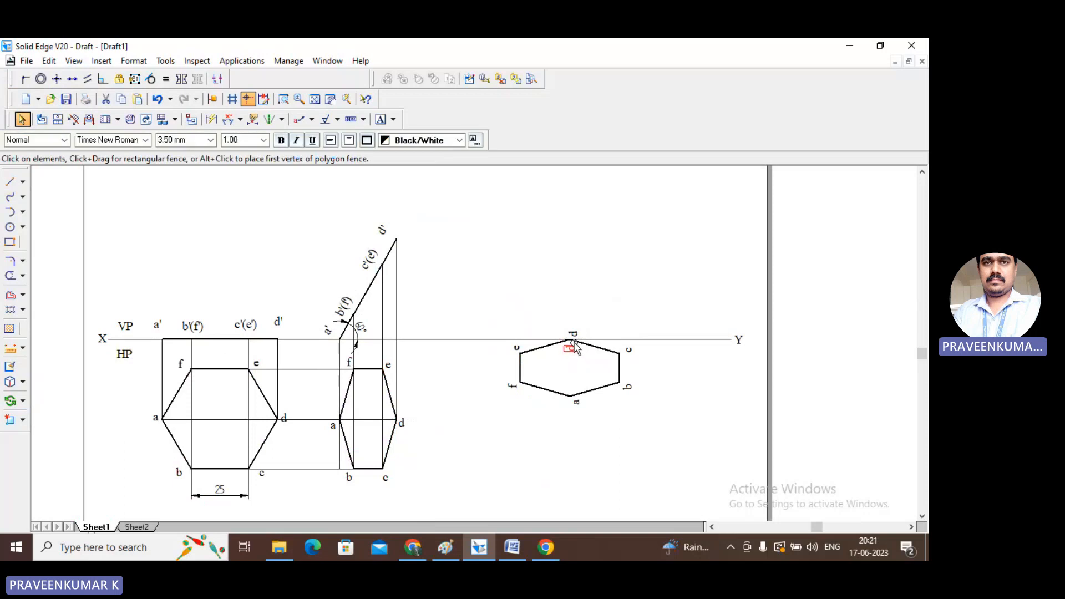
pyautogui.click(542, 443)
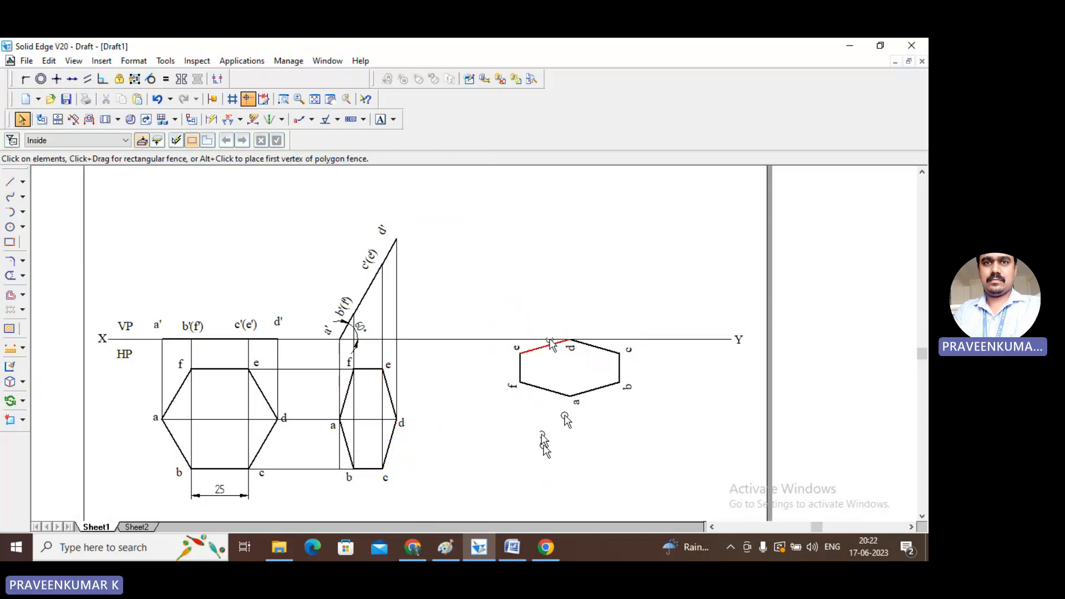
pyautogui.click(10, 182)
pyautogui.click(128, 140)
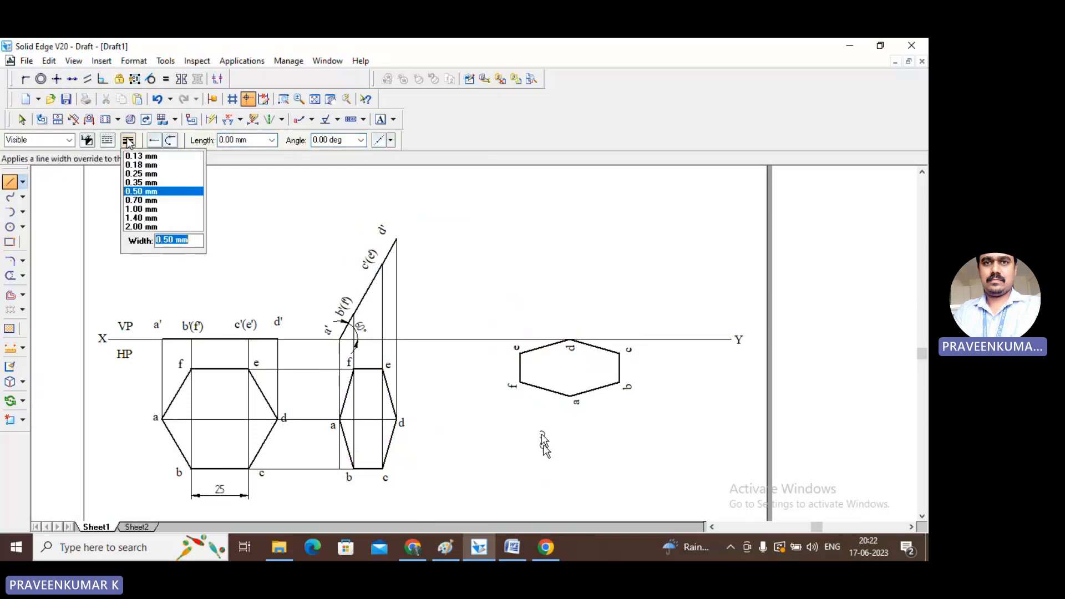
pyautogui.click(141, 192)
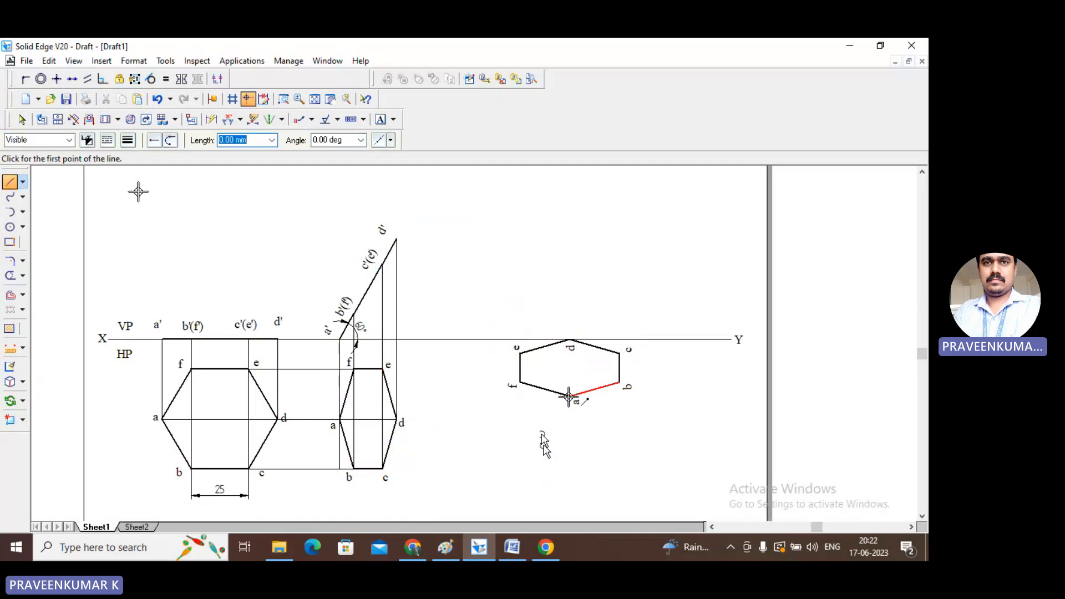
pyautogui.click(571, 339)
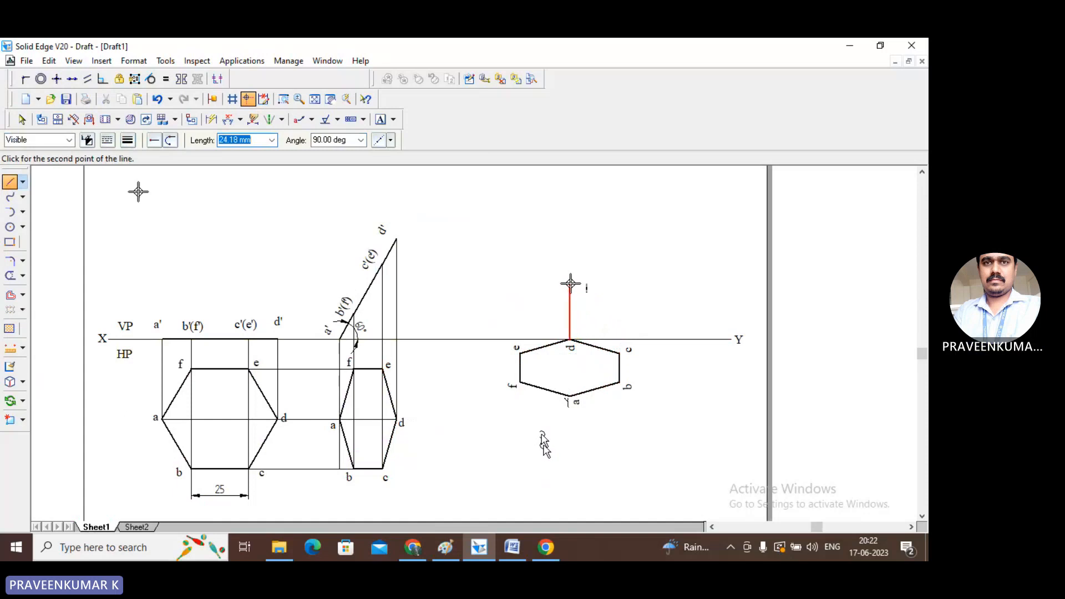
pyautogui.press('Escape')
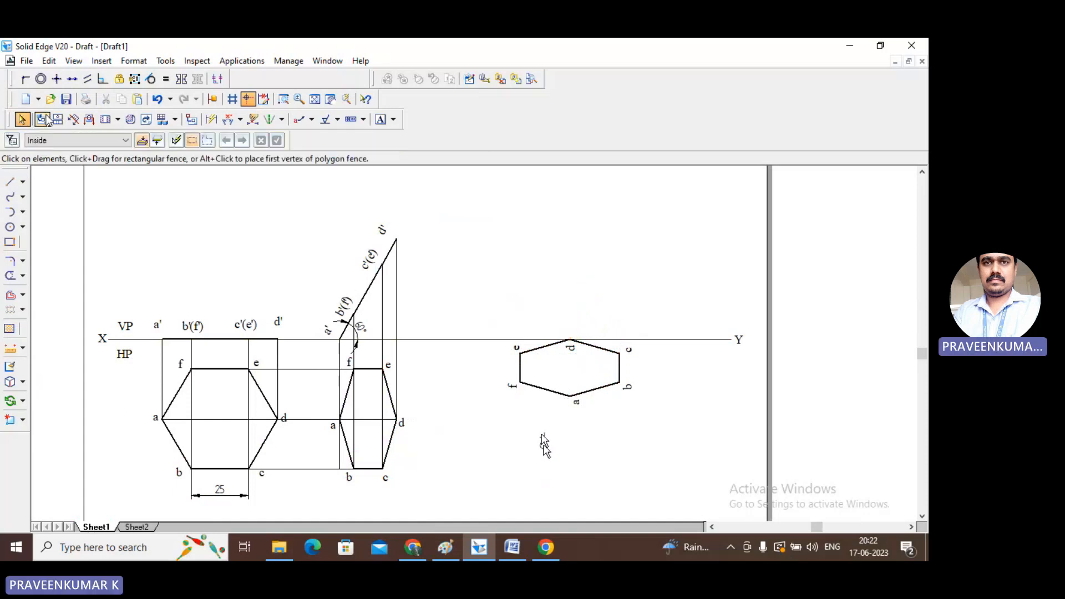
# - Draw a vertical projector about 62 mm long from corner b up through c and give it a thin line width
pyautogui.click(10, 183)
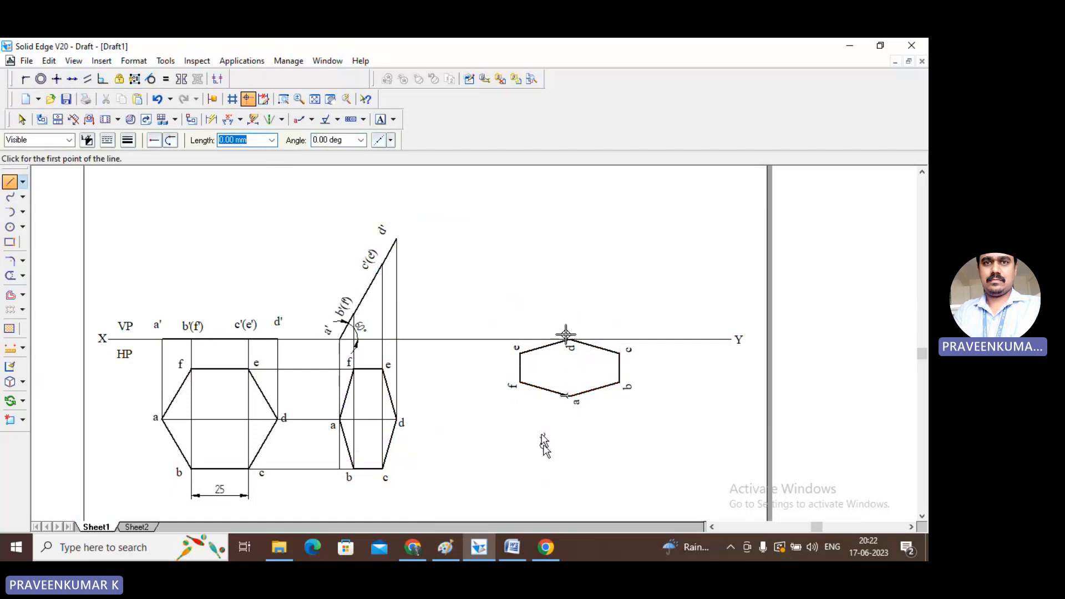
pyautogui.click(620, 383)
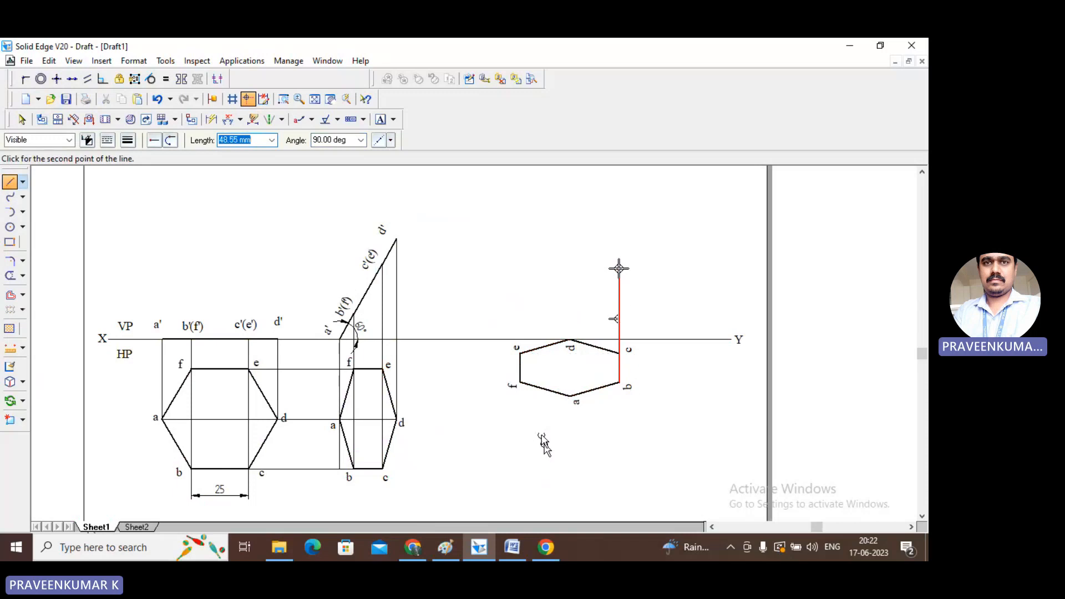
pyautogui.click(619, 240)
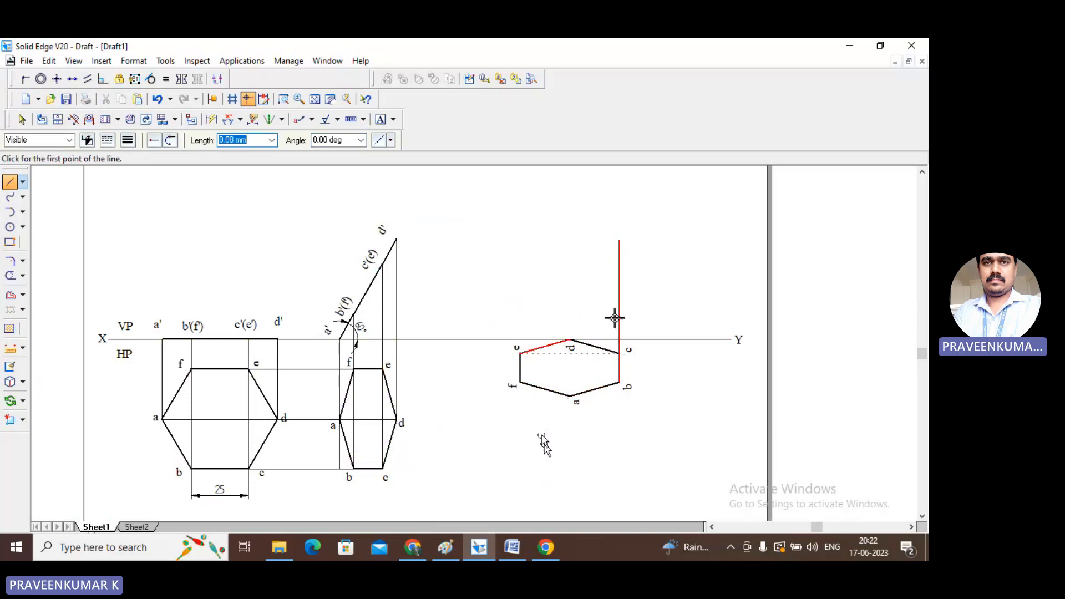
pyautogui.click(22, 120)
pyautogui.click(619, 284)
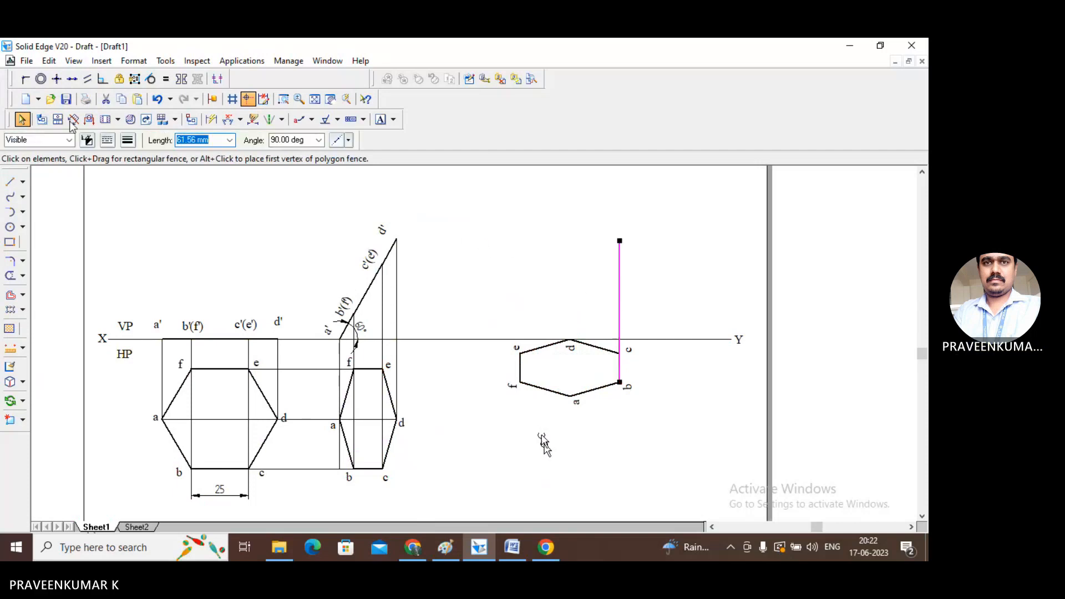
pyautogui.click(128, 141)
pyautogui.click(138, 159)
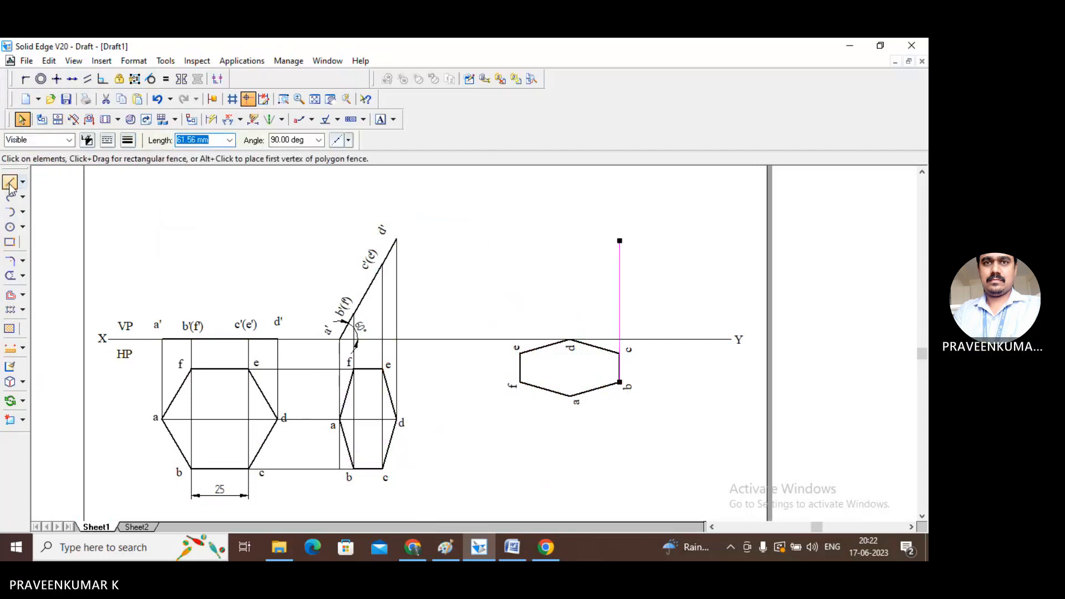
# - Draw thin vertical projectors upward from corners d and e of the rotated top view
pyautogui.click(10, 182)
pyautogui.click(128, 140)
pyautogui.click(146, 162)
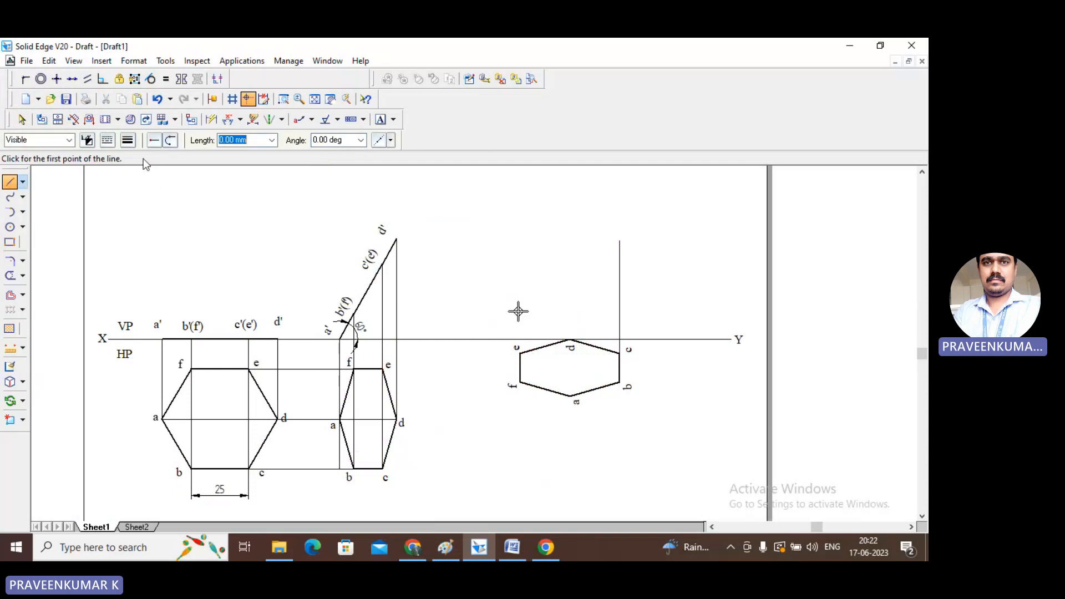
pyautogui.click(570, 340)
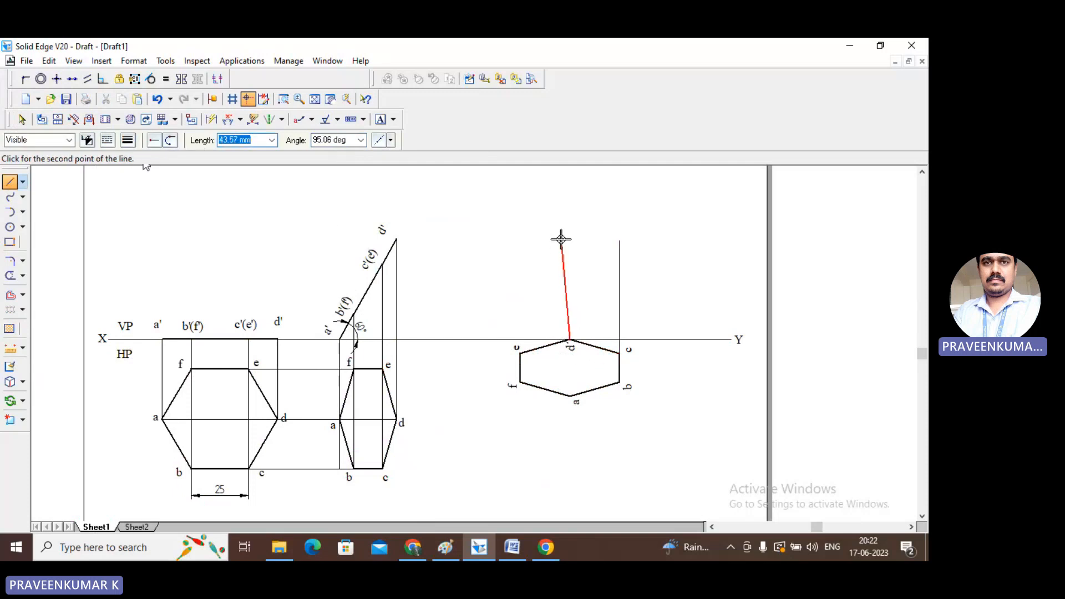
pyautogui.click(570, 225)
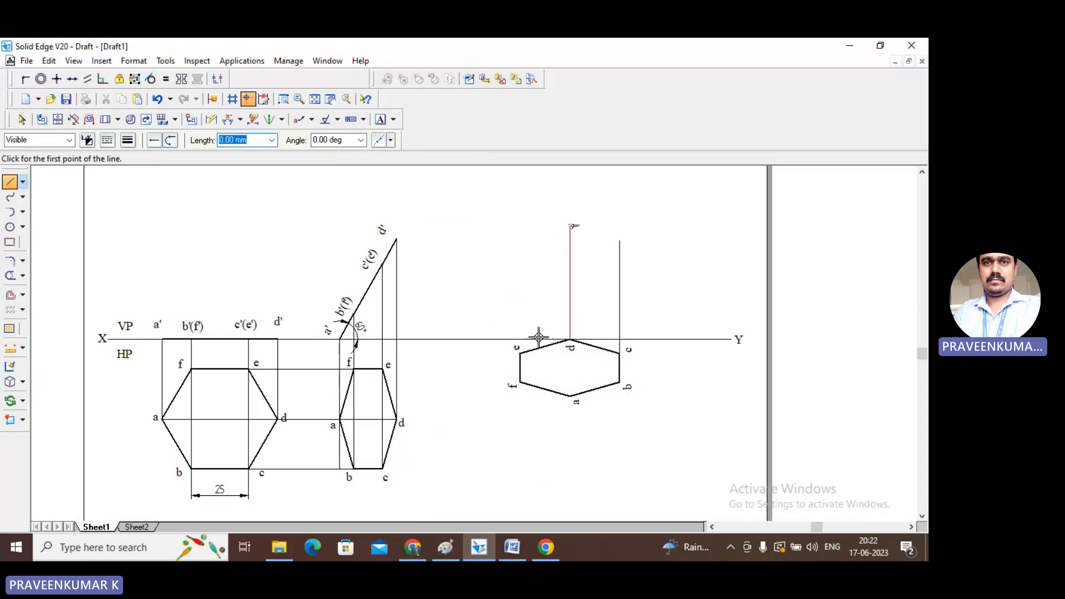
pyautogui.click(520, 351)
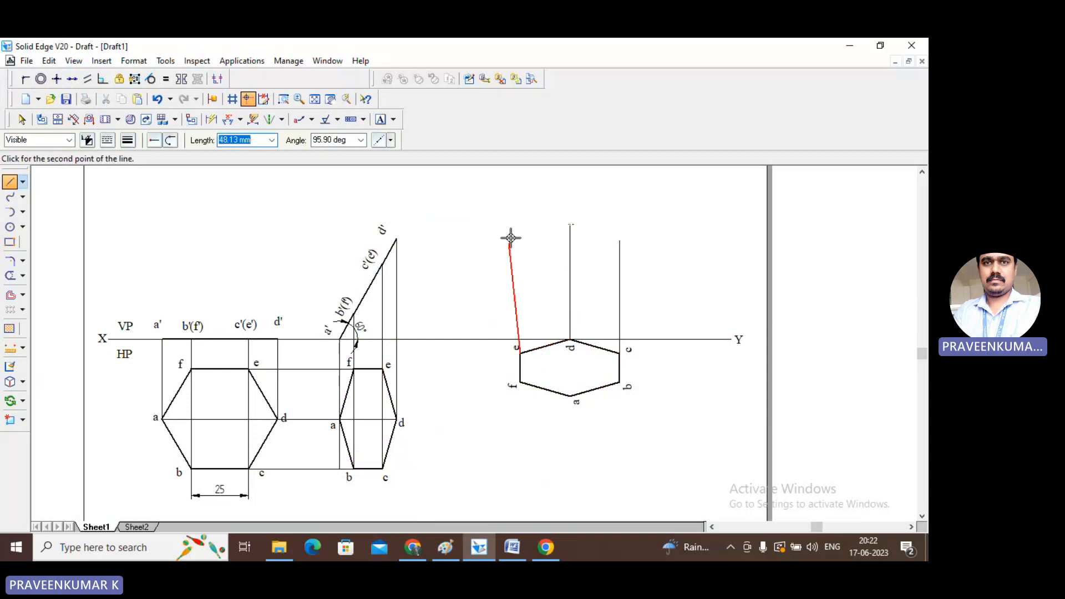
pyautogui.click(518, 222)
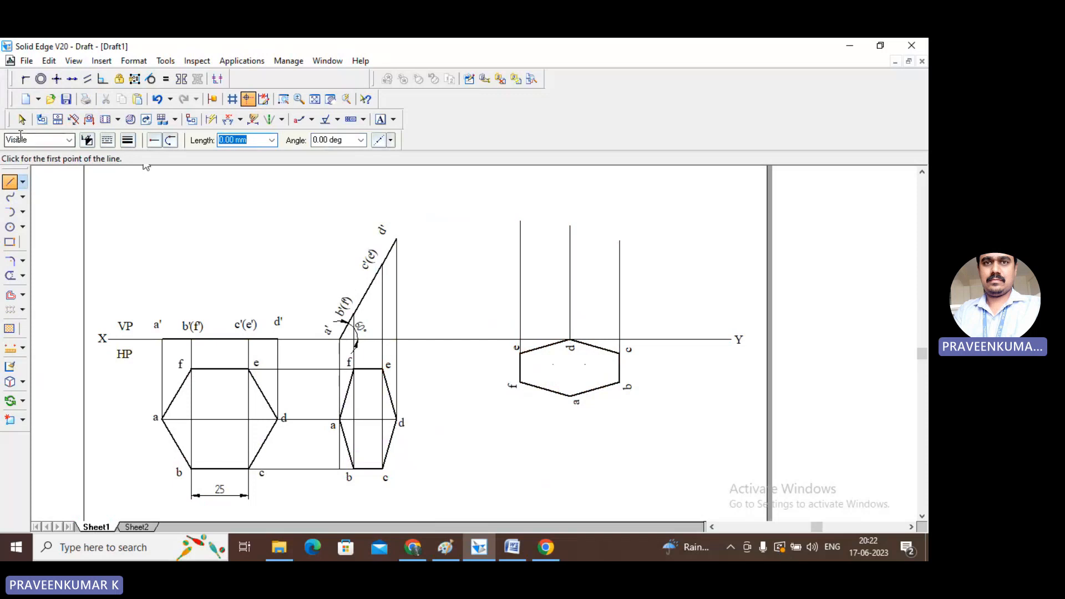
# - Draw horizontal projectors from b'(f'), c'(e') and d' on the inclined front view across the rotated top view's vertical projectors
pyautogui.click(22, 120)
pyautogui.click(8, 184)
pyautogui.click(354, 314)
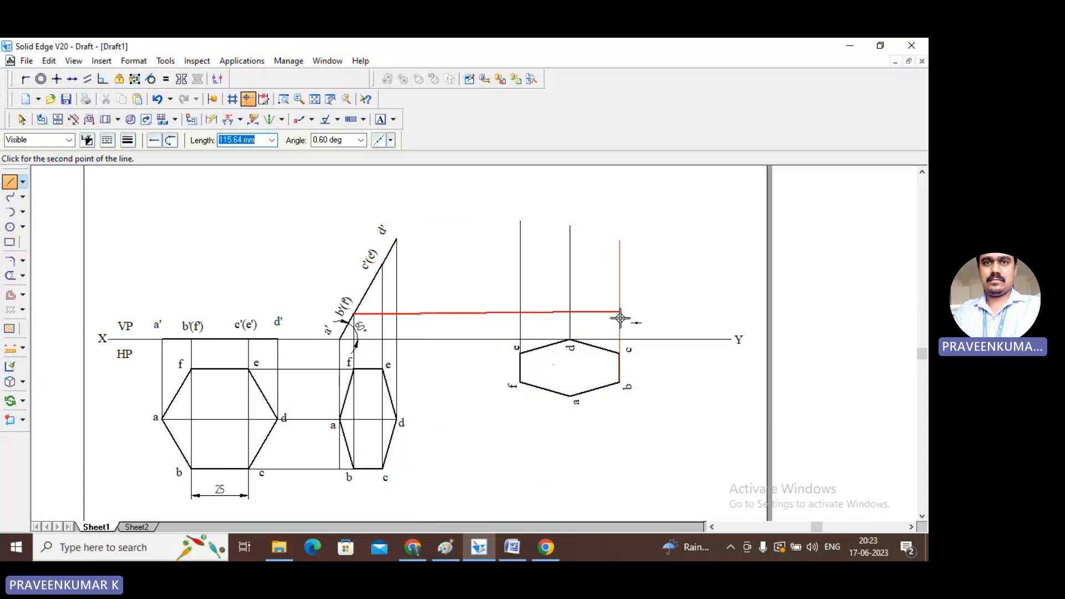
pyautogui.click(654, 312)
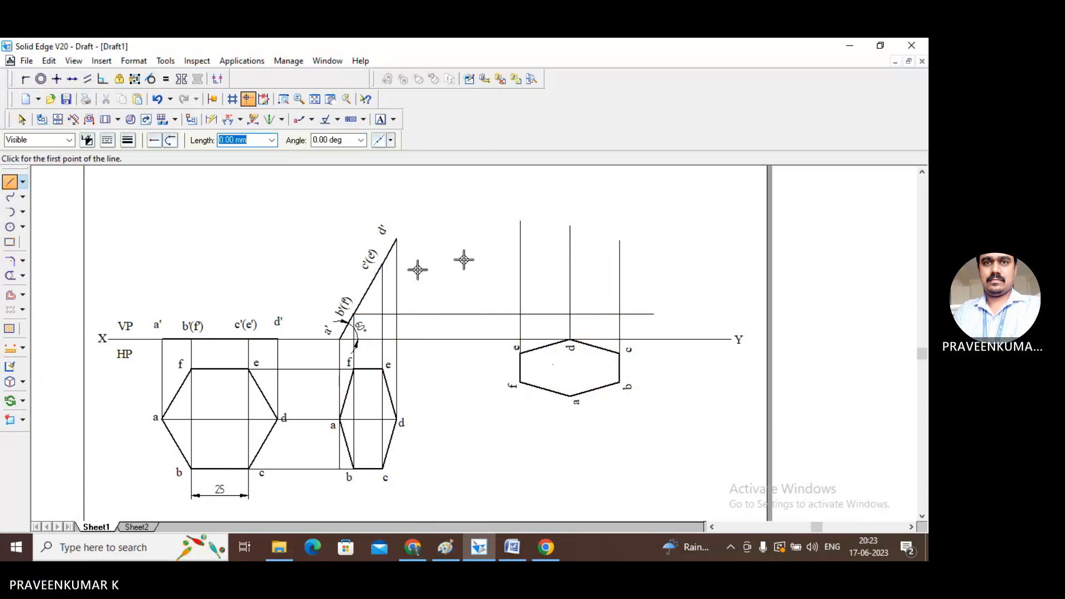
pyautogui.click(382, 265)
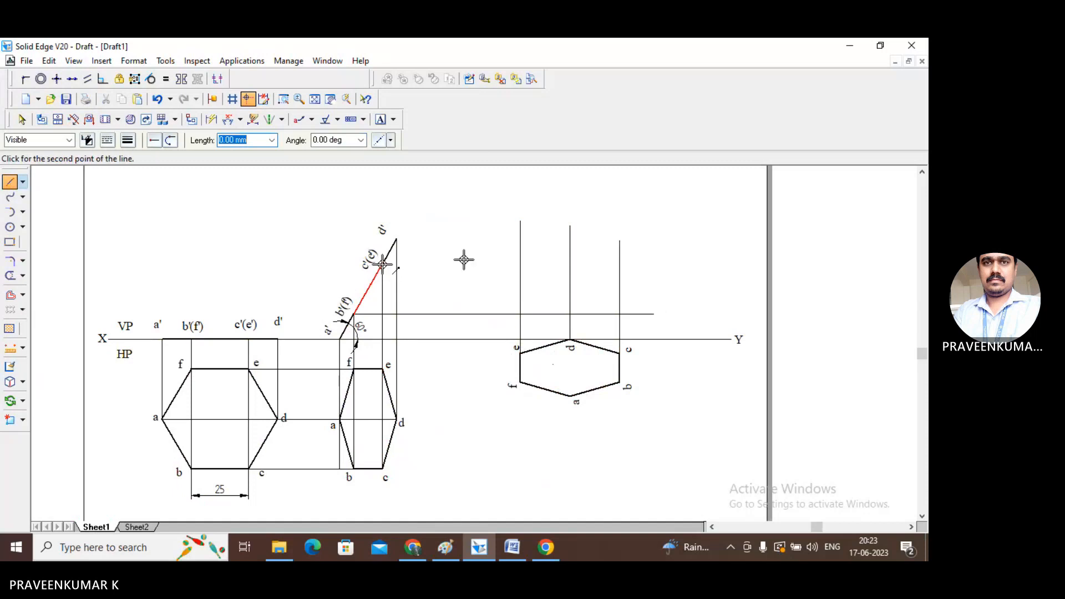
pyautogui.click(647, 263)
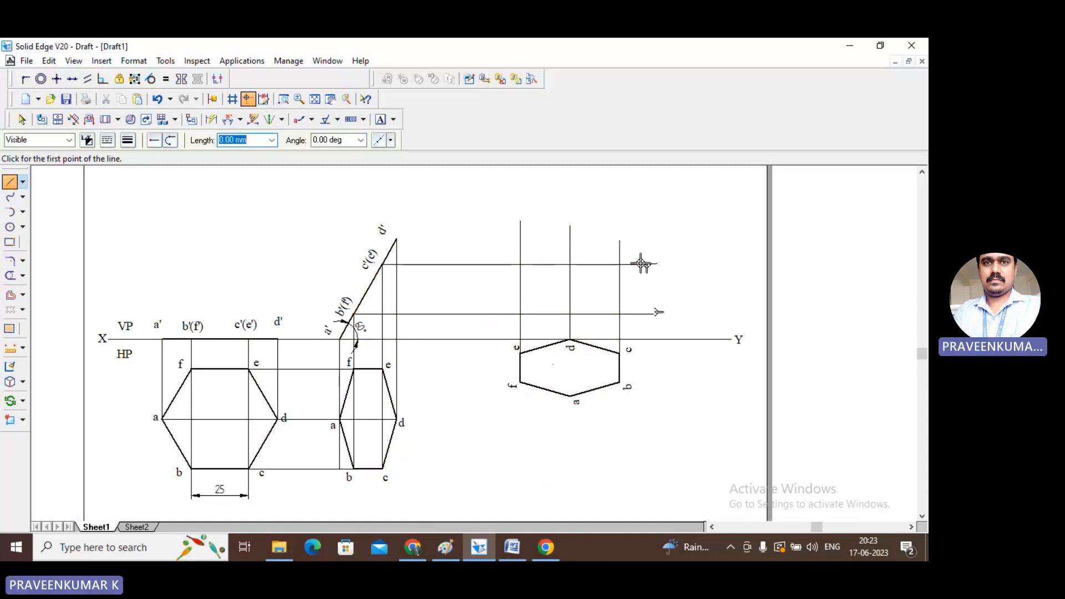
pyautogui.click(395, 239)
pyautogui.click(660, 239)
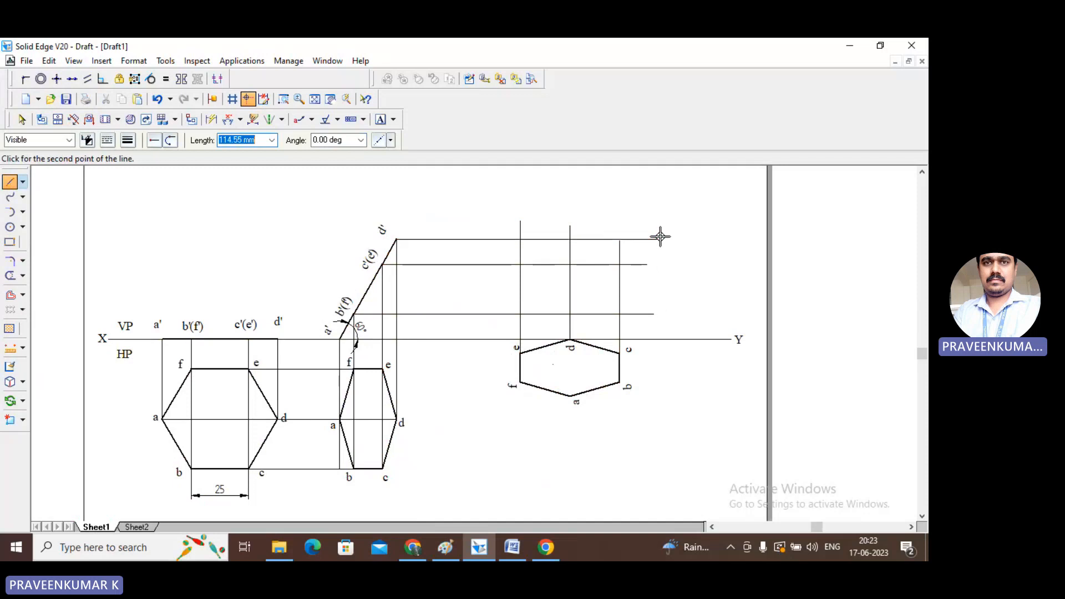
pyautogui.click(21, 121)
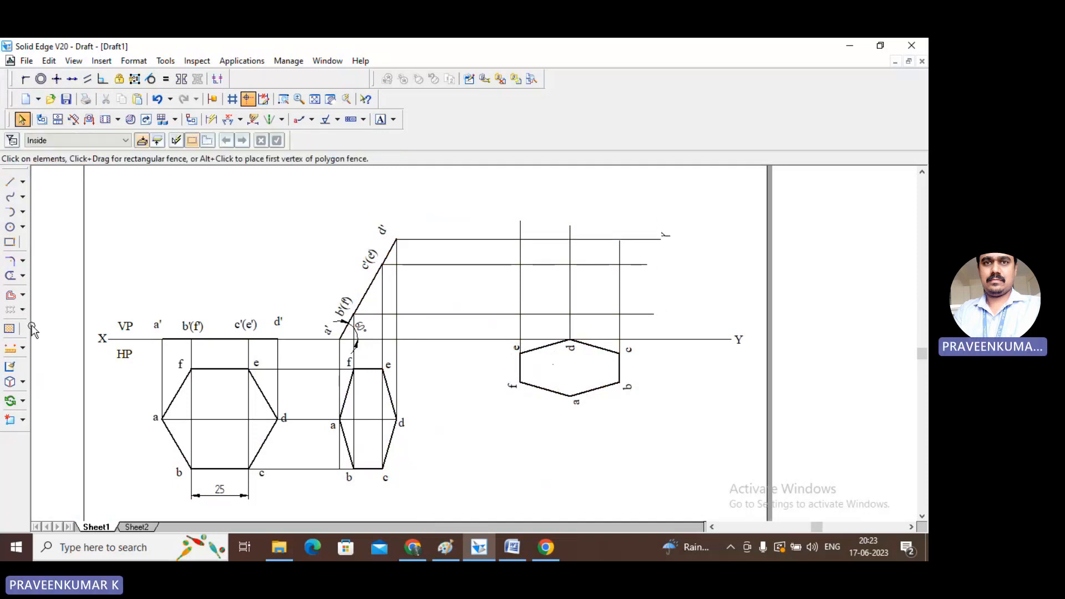
# - Trim the horizontal projectors' overhanging ends and the projector ends of d and e that extend above the d' level
pyautogui.click(10, 276)
pyautogui.moveTo(642, 228); pyautogui.dragTo(641, 253)
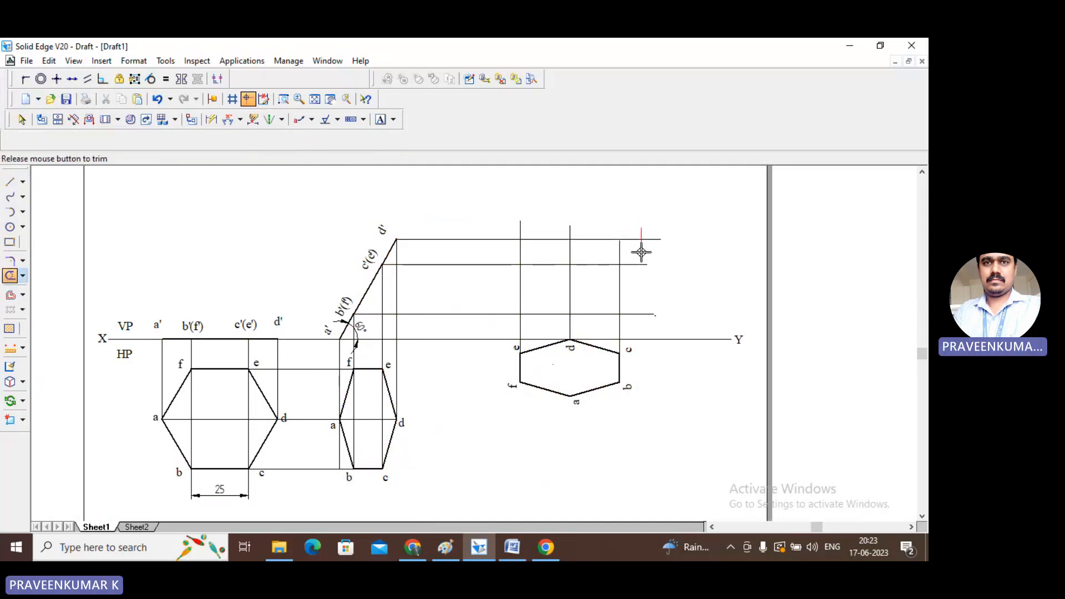
pyautogui.moveTo(643, 319); pyautogui.dragTo(645, 322)
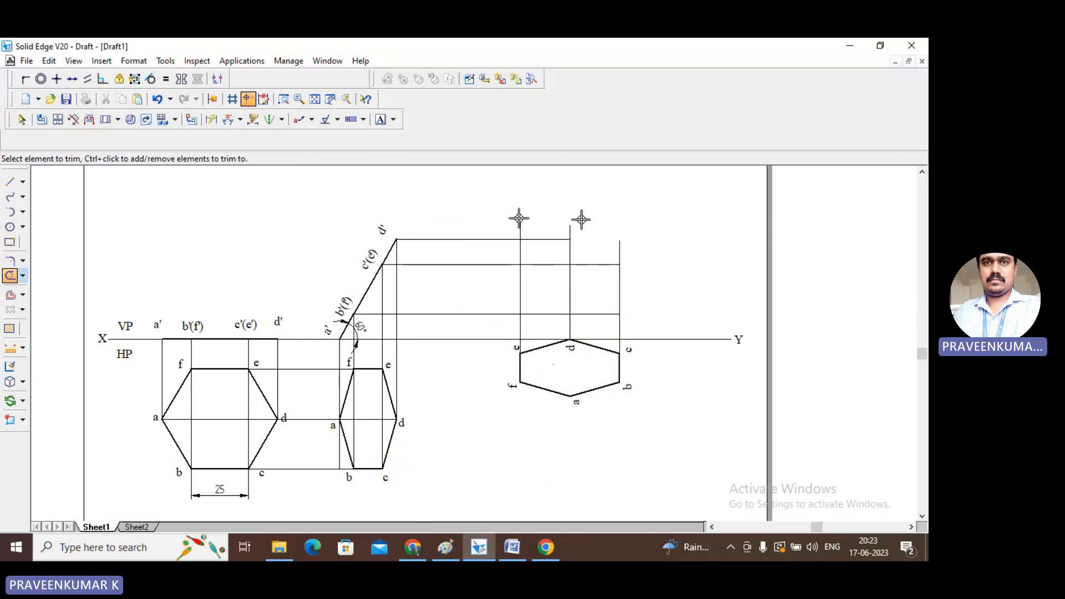
pyautogui.moveTo(502, 226)
pyautogui.mouseDown()
pyautogui.moveTo(589, 227)
pyautogui.moveTo(564, 226)
pyautogui.mouseUp()
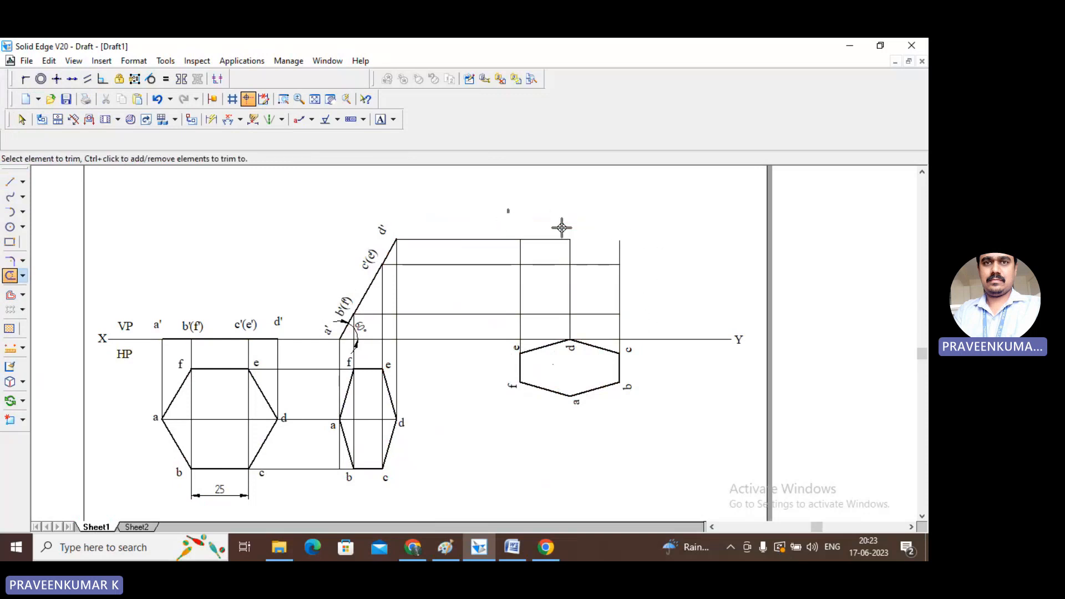
# - Draw the final front view's closed hexagon in a thicker line width, joining the projector intersections from the XY point above d
pyautogui.click(9, 182)
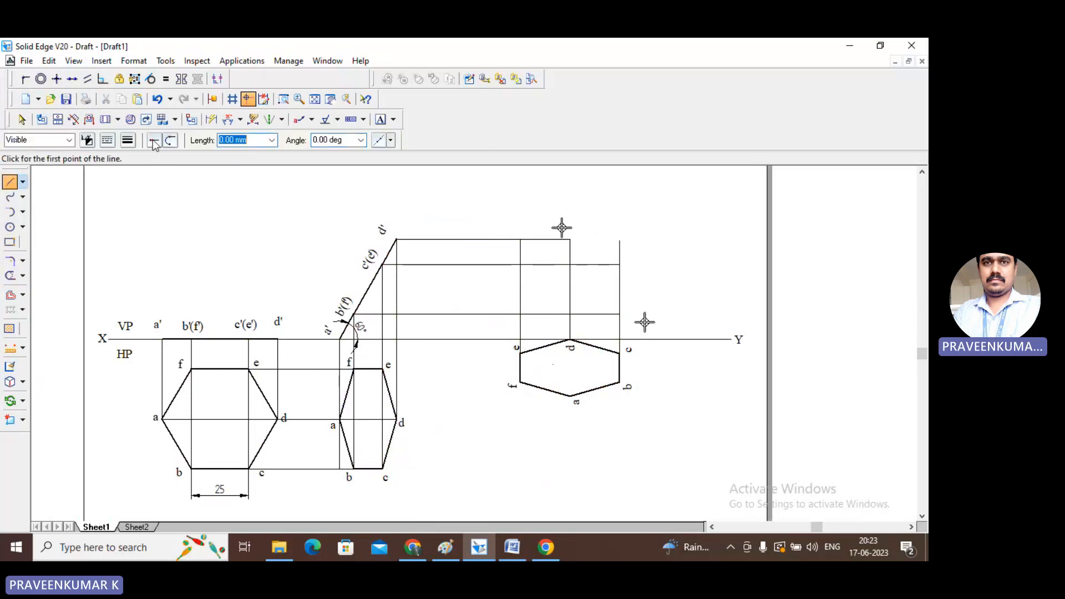
pyautogui.click(128, 140)
pyautogui.click(138, 193)
pyautogui.click(569, 340)
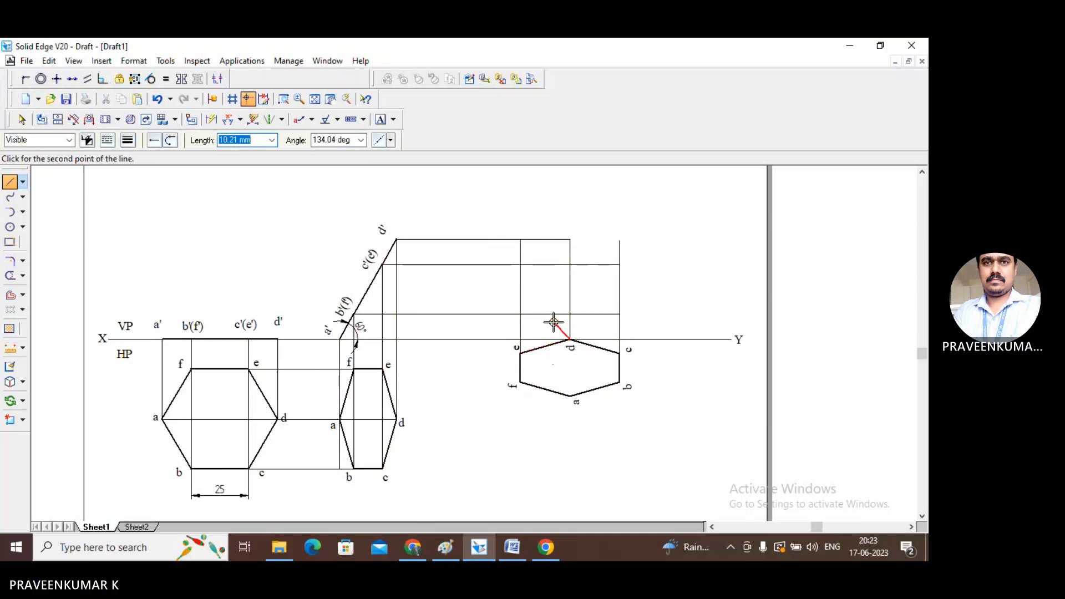
pyautogui.click(618, 316)
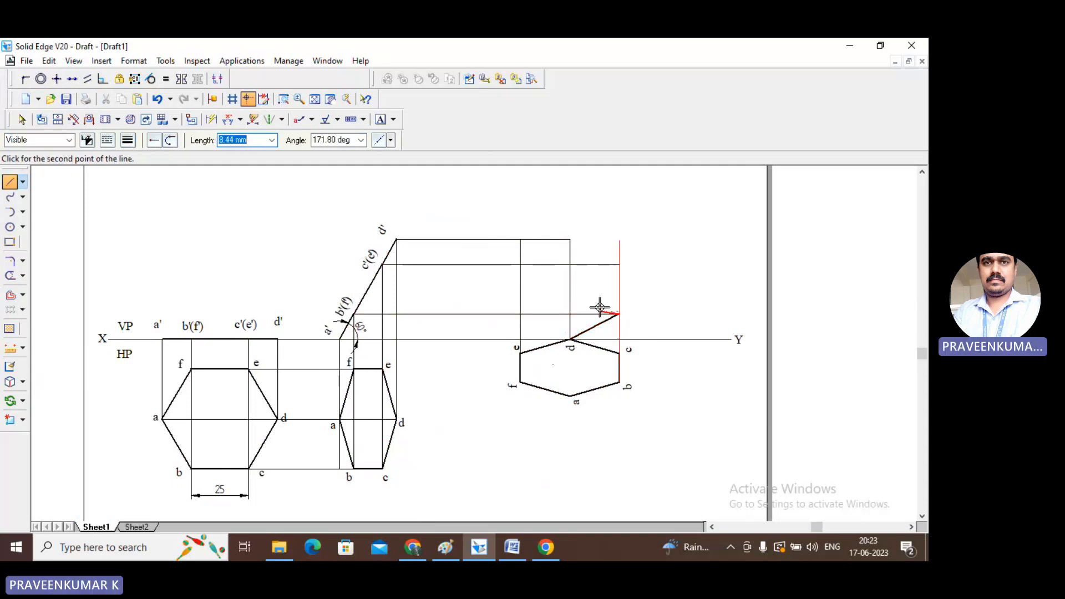
pyautogui.click(619, 263)
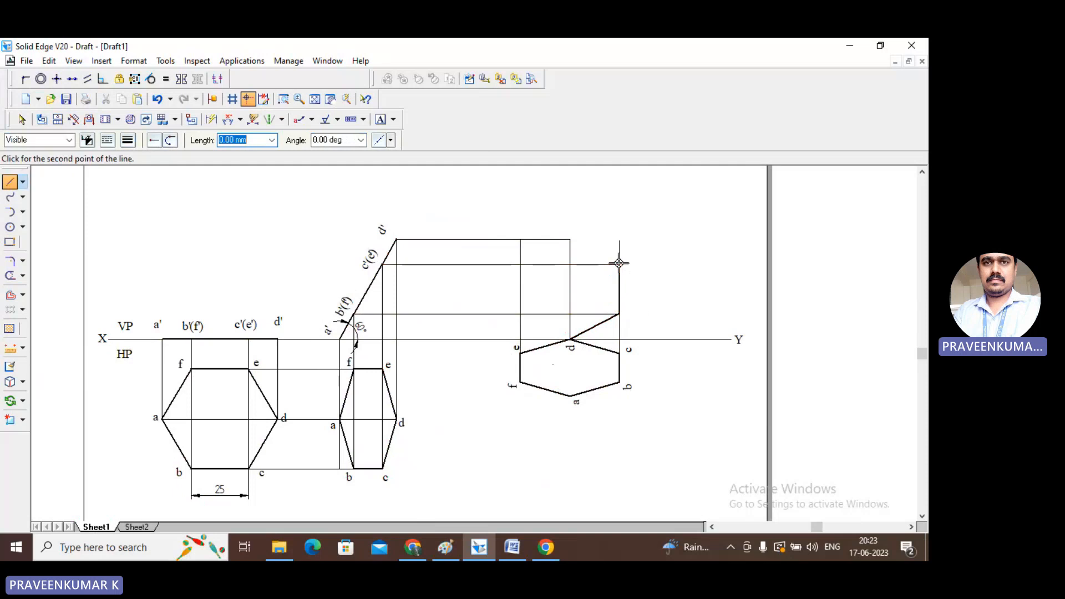
pyautogui.click(570, 240)
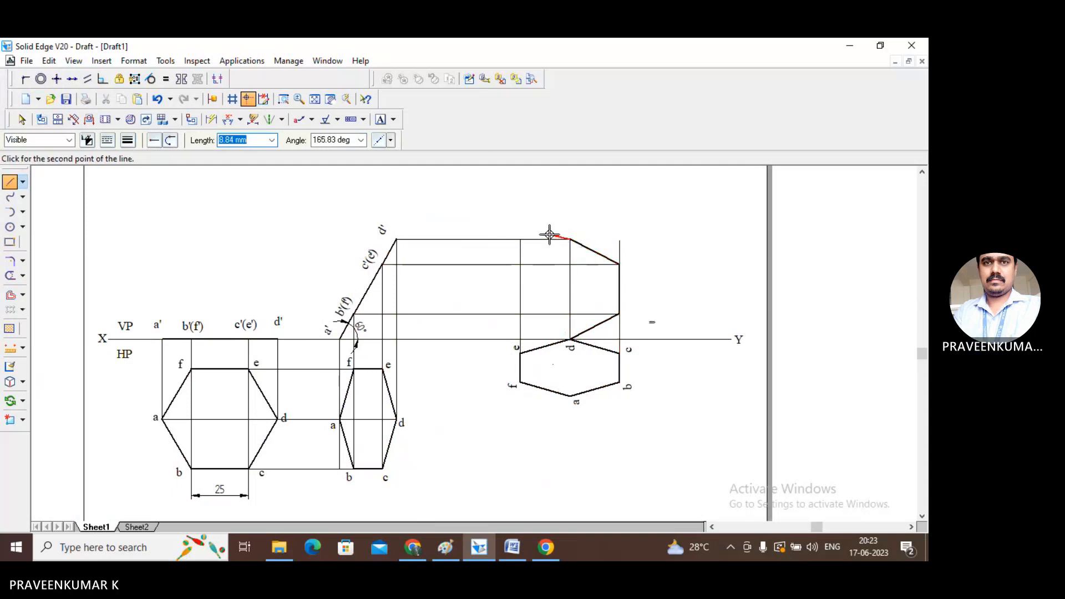
pyautogui.click(520, 265)
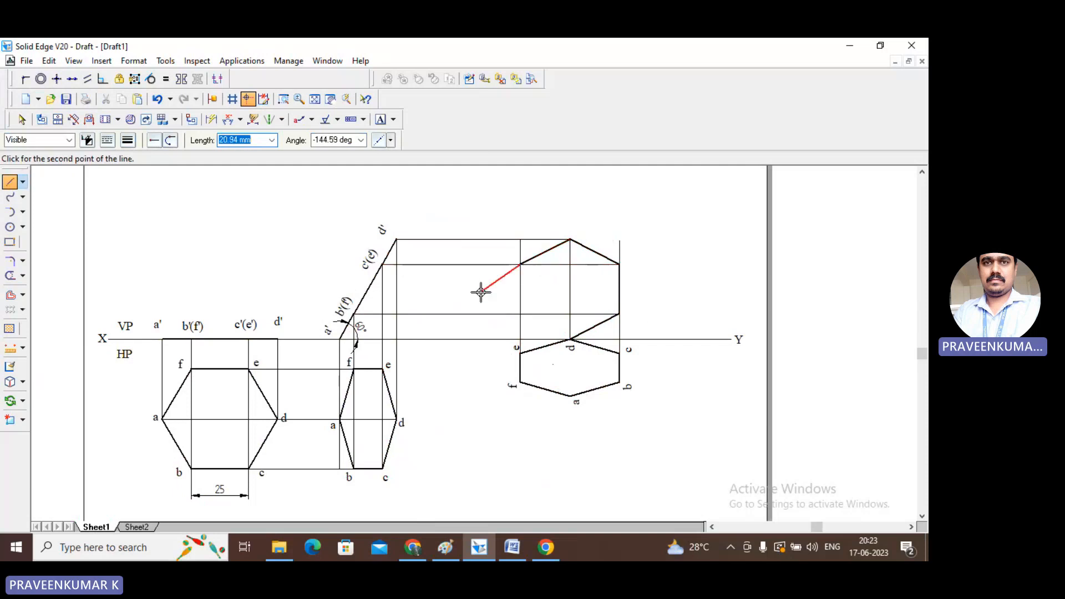
pyautogui.click(520, 314)
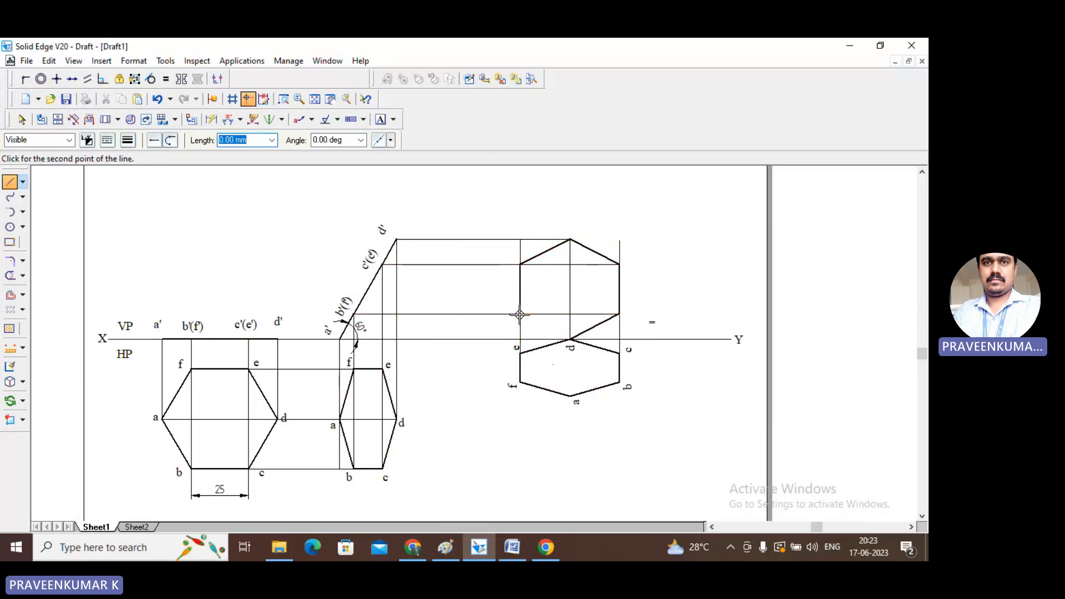
pyautogui.click(571, 338)
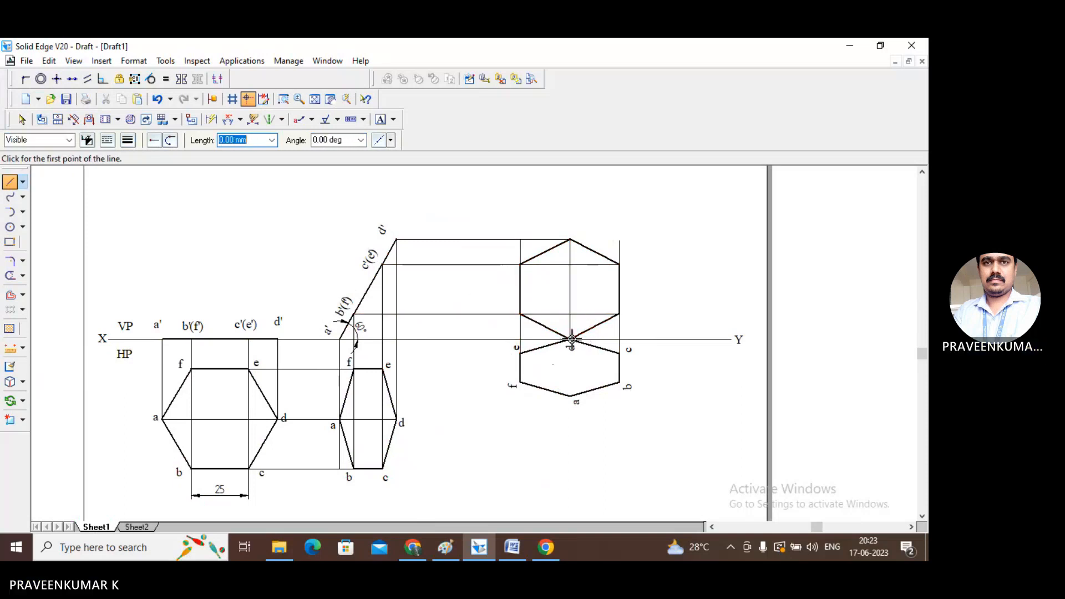
# - Trim the vertical projector ends that extend above the upper side corners of the final front view's hexagon
pyautogui.click(21, 119)
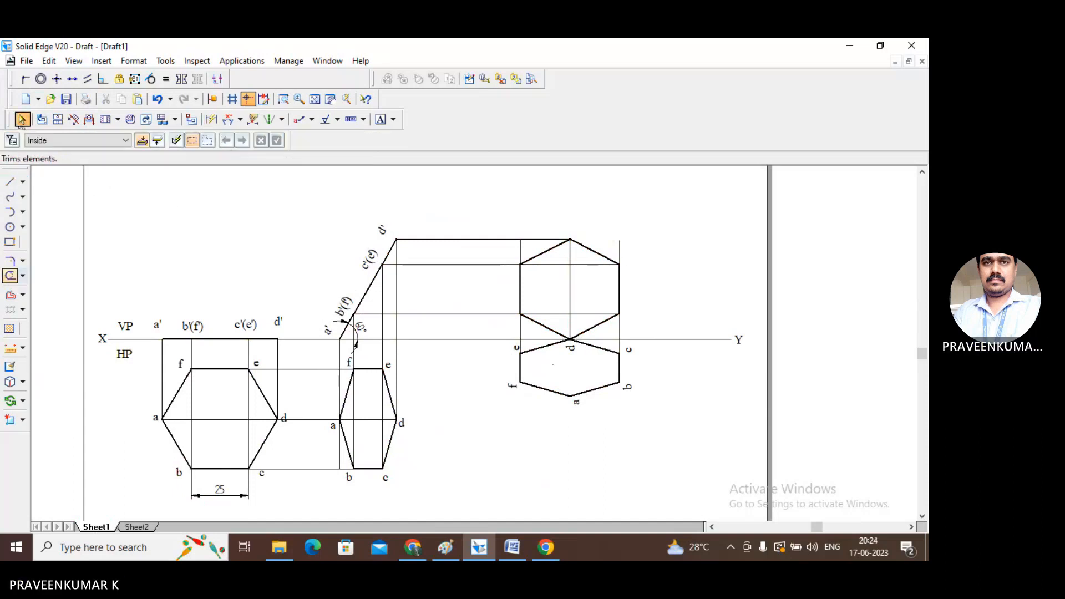
pyautogui.click(10, 275)
pyautogui.moveTo(602, 227); pyautogui.dragTo(638, 249)
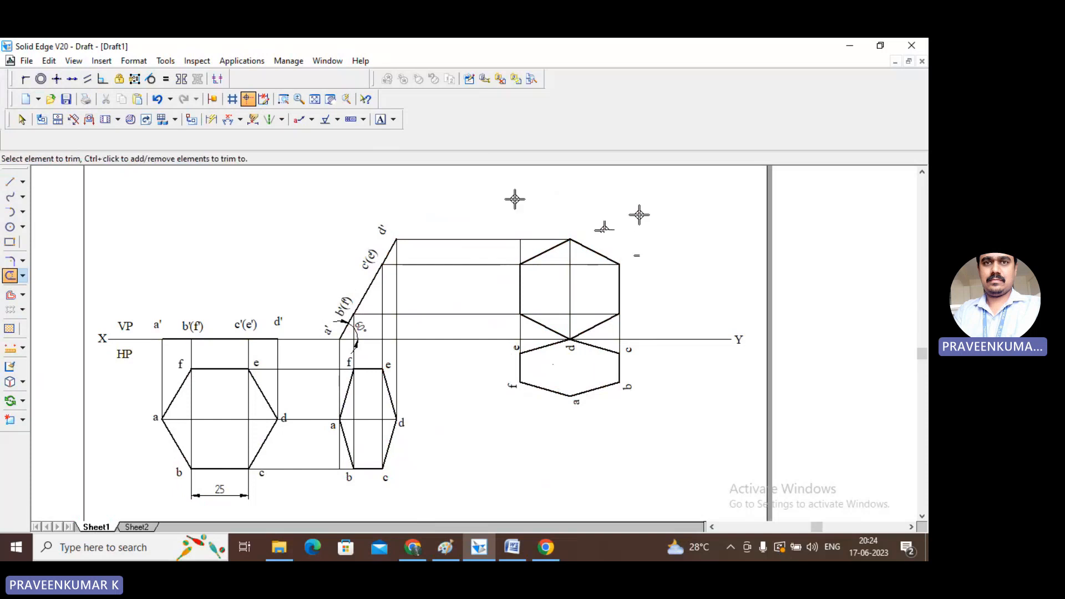
pyautogui.moveTo(558, 216)
pyautogui.mouseDown()
pyautogui.moveTo(516, 233)
pyautogui.moveTo(528, 250)
pyautogui.mouseUp()
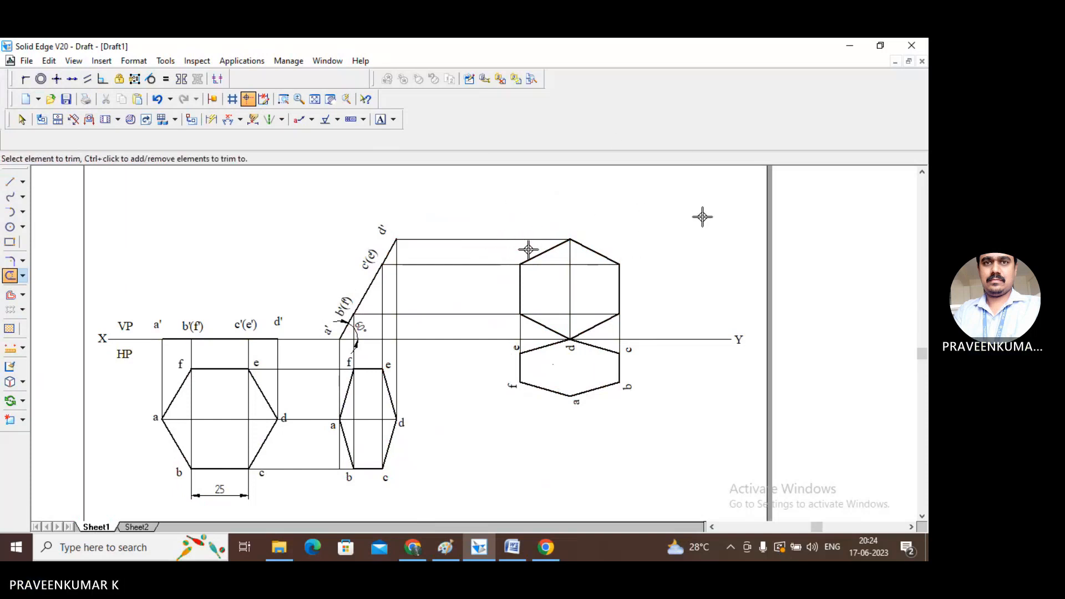
pyautogui.click(22, 120)
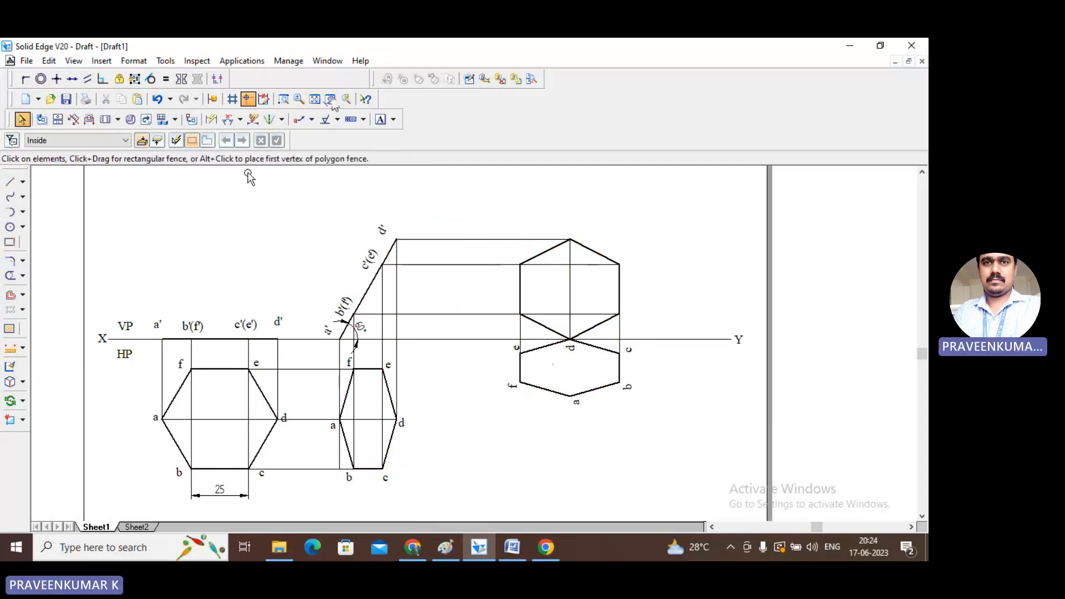
# - Add the separate corner labels a', b', c', d', e' and f' in the empty area above the first front view
pyautogui.click(380, 120)
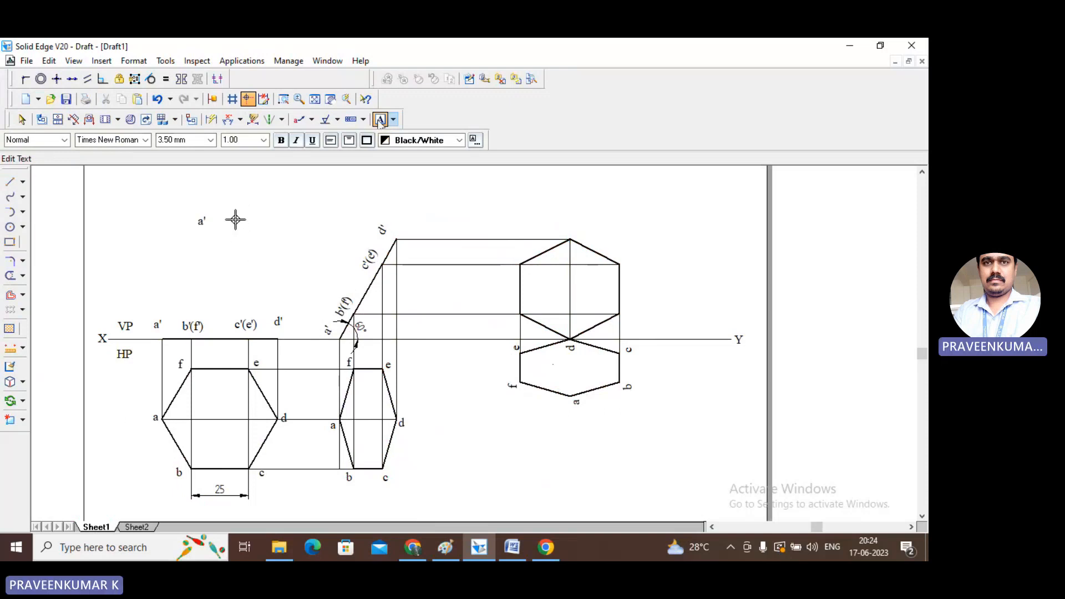
pyautogui.write("'c'")
pyautogui.click(298, 202)
pyautogui.write("d'")
pyautogui.write("'")
pyautogui.click(220, 264)
pyautogui.write('f')
pyautogui.press('Escape')
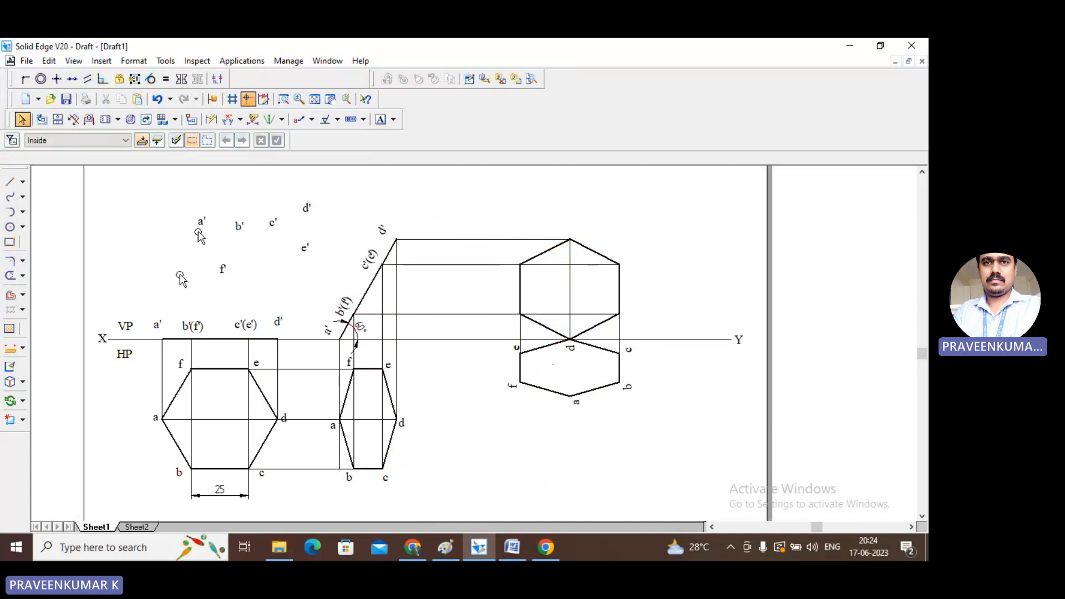
# - Move the labels a', b', c', d', e' and f' to their matching corners of the final front view's hexagon
pyautogui.moveTo(199, 229); pyautogui.dragTo(560, 331)
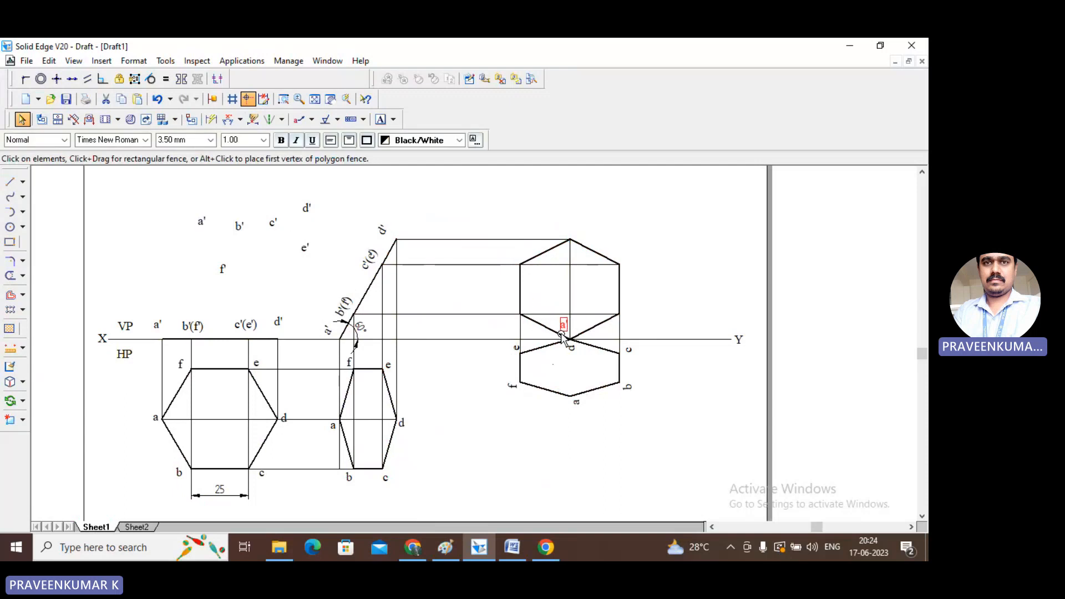
pyautogui.moveTo(562, 336); pyautogui.dragTo(562, 336)
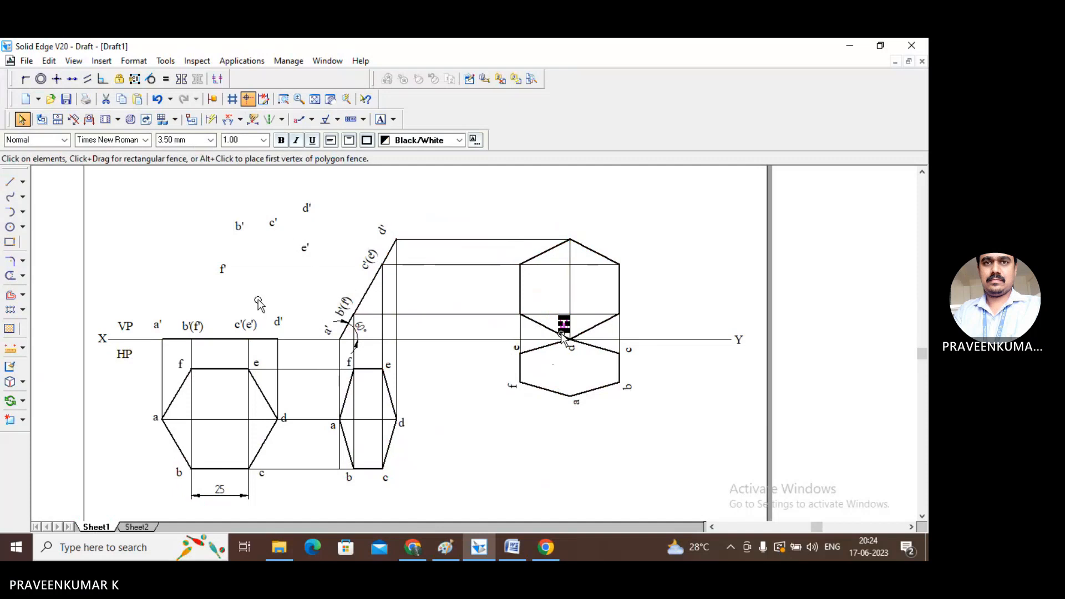
pyautogui.moveTo(242, 237); pyautogui.dragTo(631, 328)
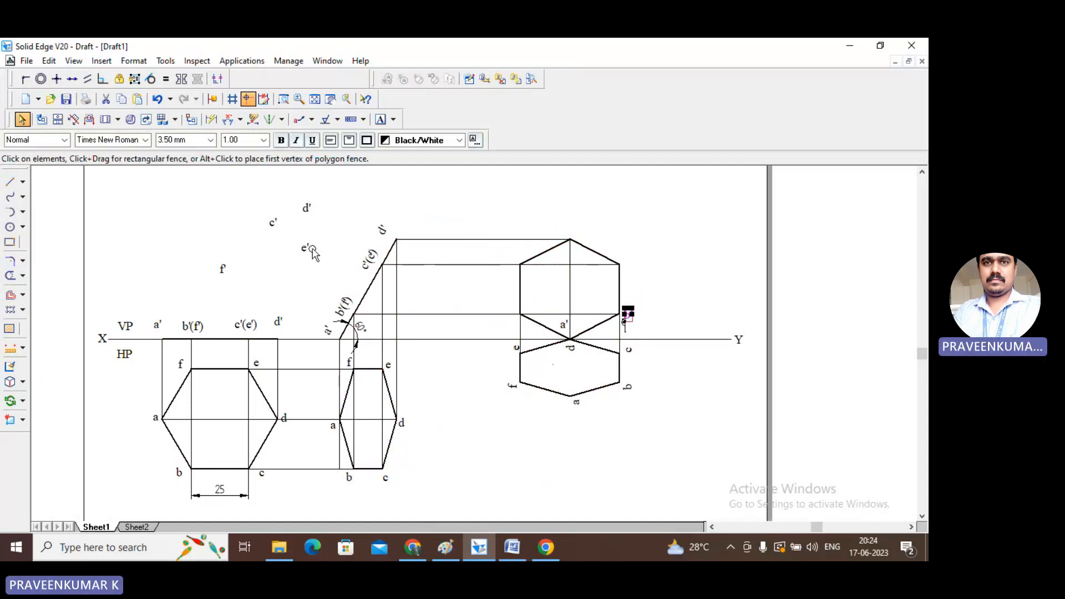
pyautogui.moveTo(273, 223); pyautogui.dragTo(624, 278)
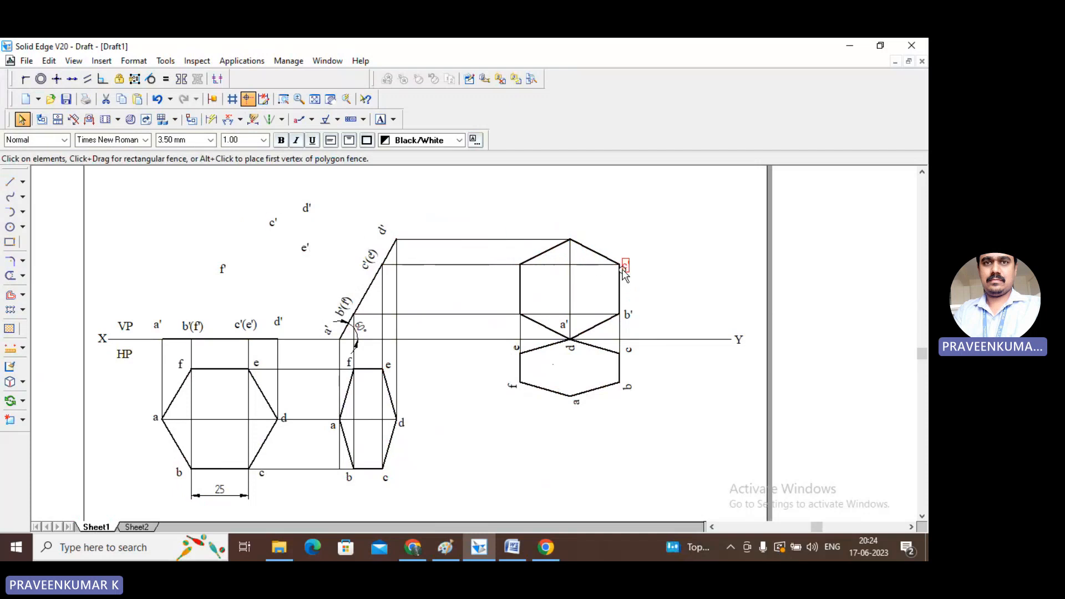
pyautogui.moveTo(307, 210); pyautogui.dragTo(579, 238)
pyautogui.moveTo(301, 263); pyautogui.dragTo(515, 266)
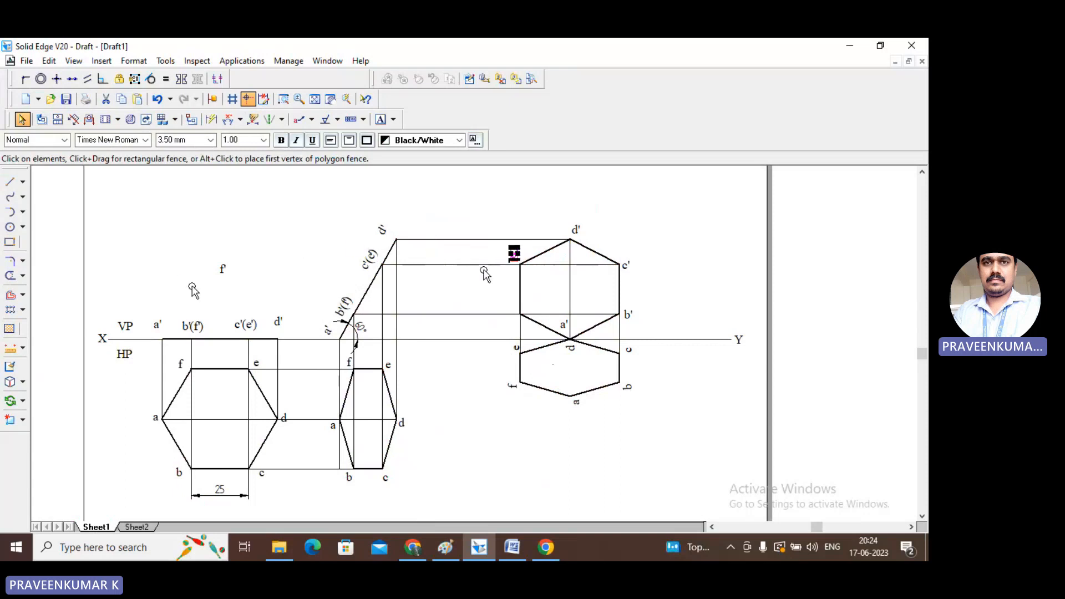
pyautogui.moveTo(223, 271); pyautogui.dragTo(514, 317)
pyautogui.click(713, 274)
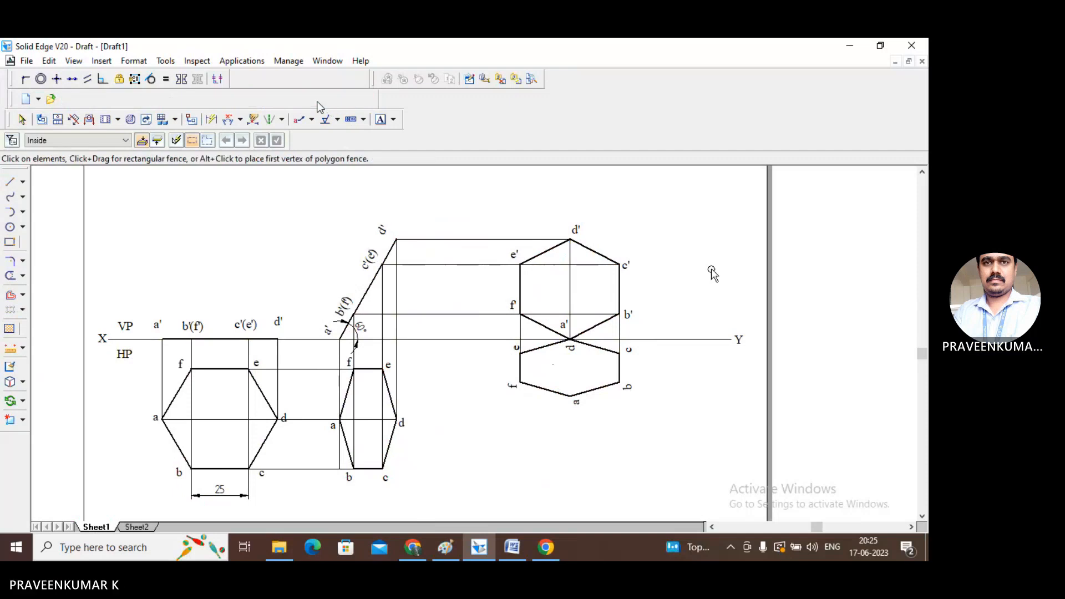
# - Fit the whole sheet in view to check the finished projections and switch to the Microsoft Teams meeting in the browser
pyautogui.click(316, 100)
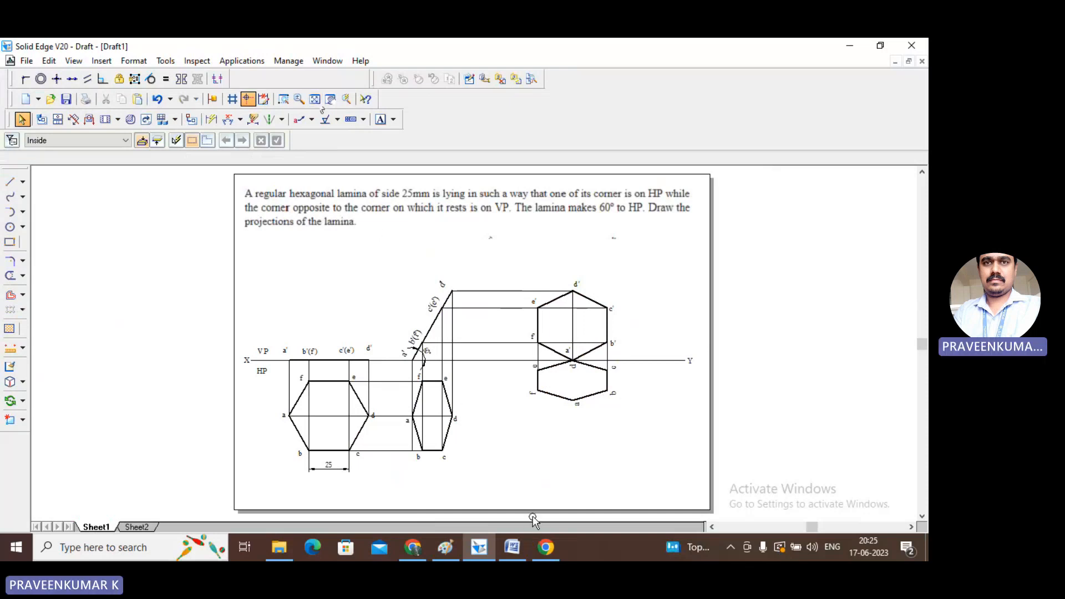
pyautogui.click(412, 549)
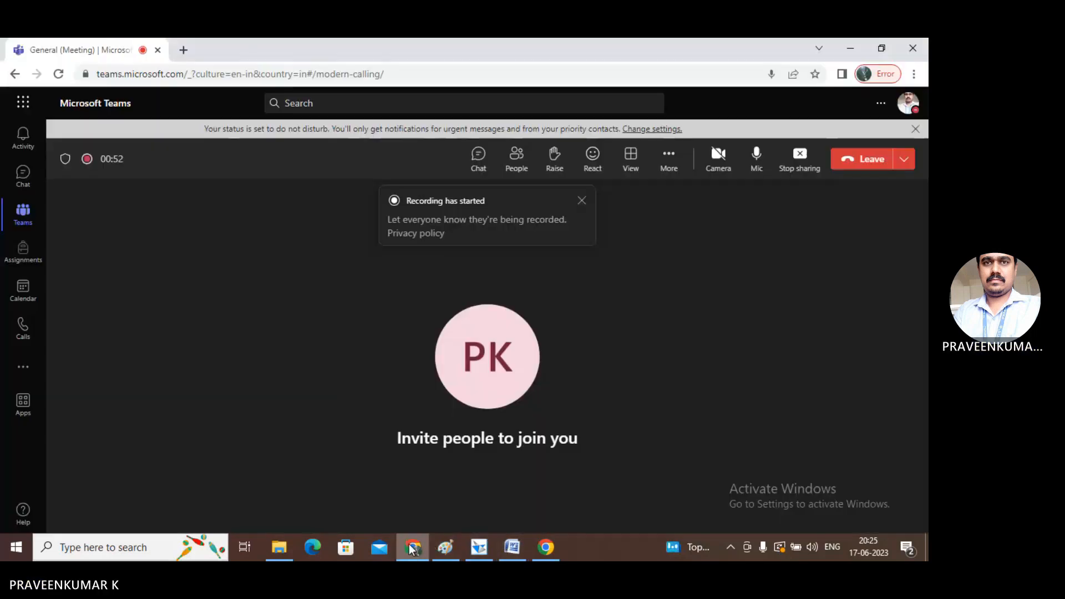